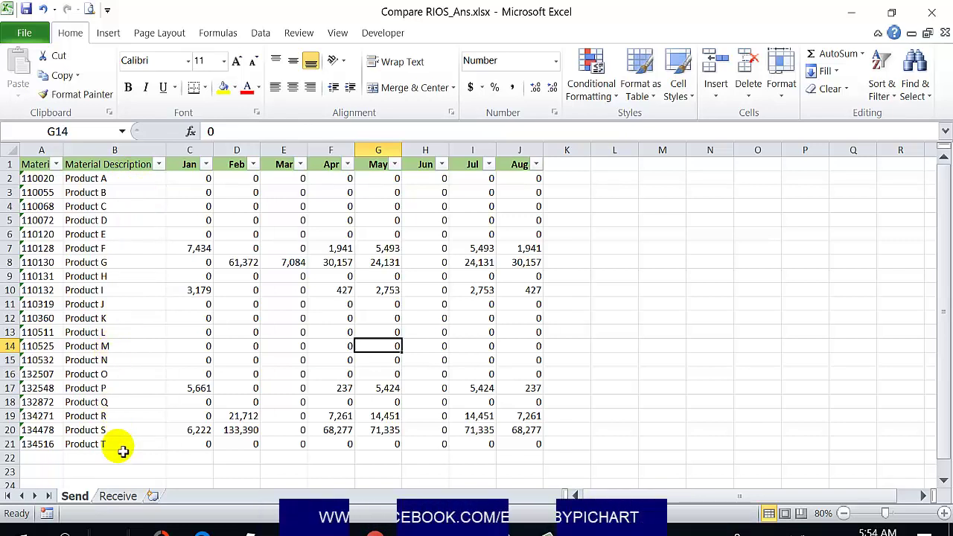
Examine the material descriptions and the Jan to Aug quantities on the Send sheet
left_click_drag(123, 450, 104, 183)
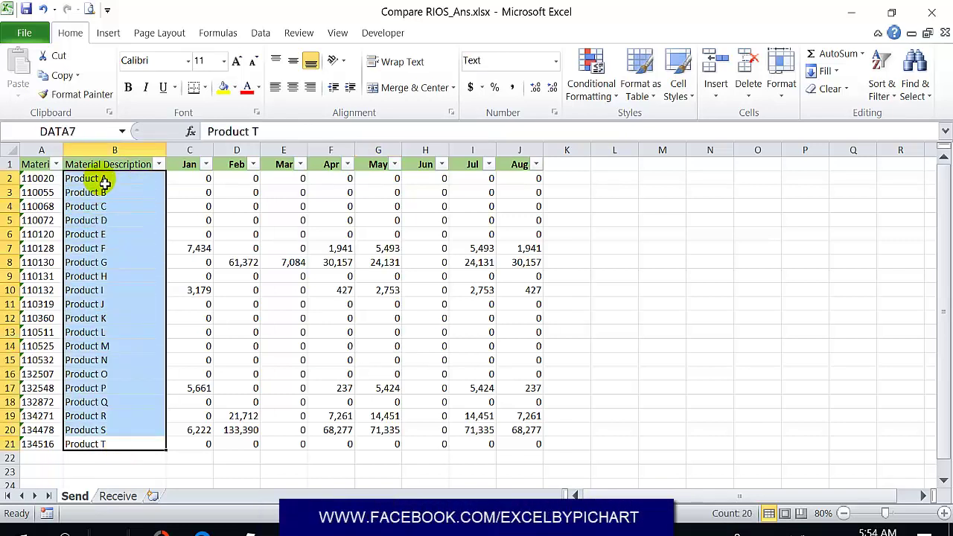
left_click(195, 182)
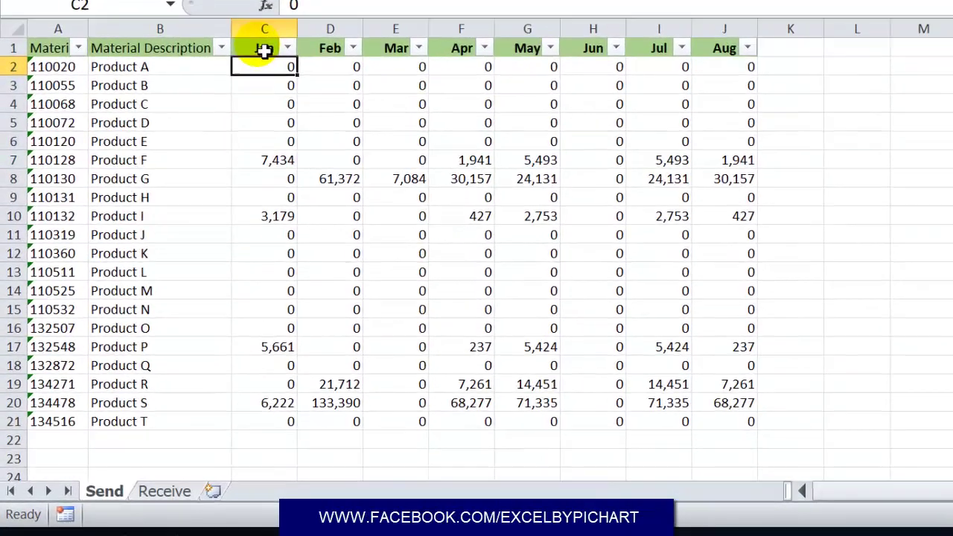
left_click_drag(237, 90, 650, 128)
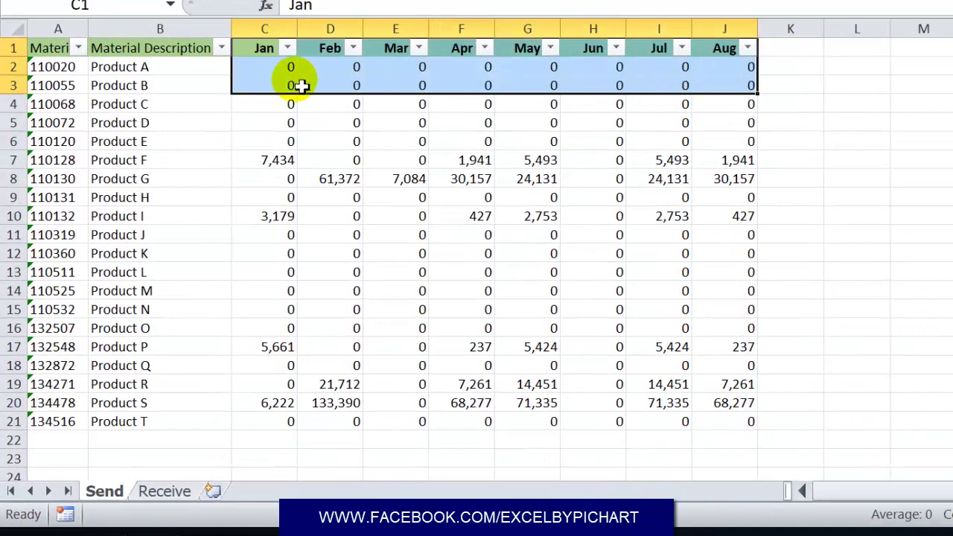
left_click_drag(277, 67, 728, 424)
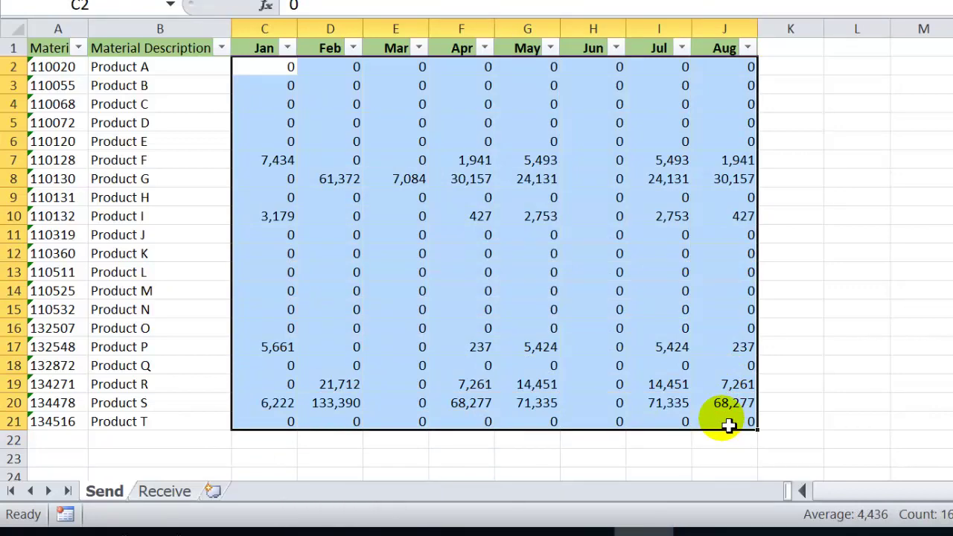
Examine the material codes, descriptions and monthly quantities on the Receive sheet alongside the Send sheet
left_click(167, 492)
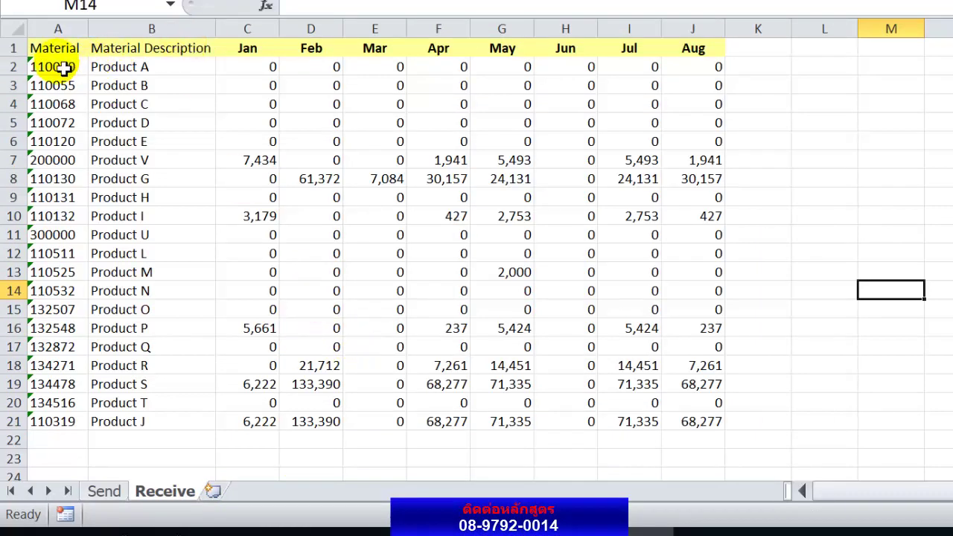
left_click_drag(56, 67, 56, 428)
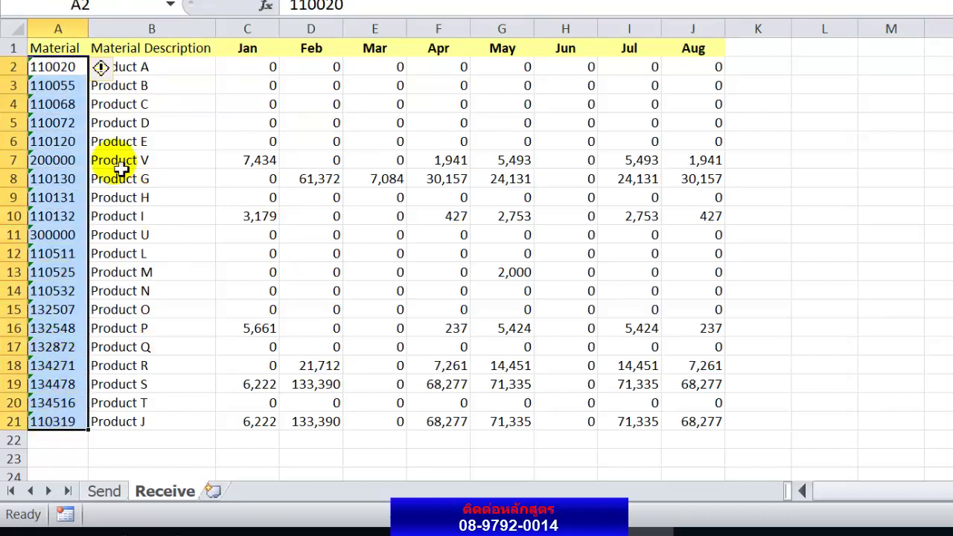
left_click_drag(65, 67, 680, 421)
key("ctrl+Page_Up")
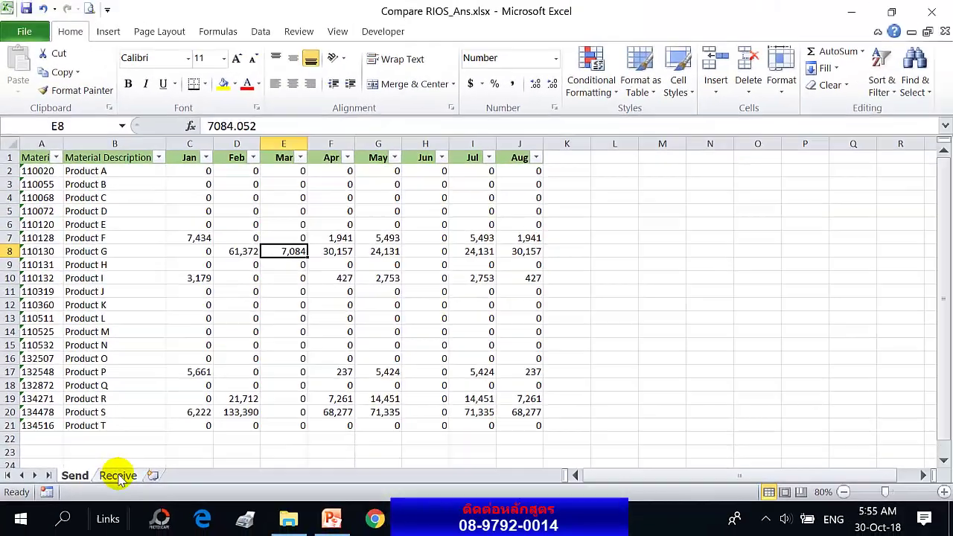
left_click(165, 490)
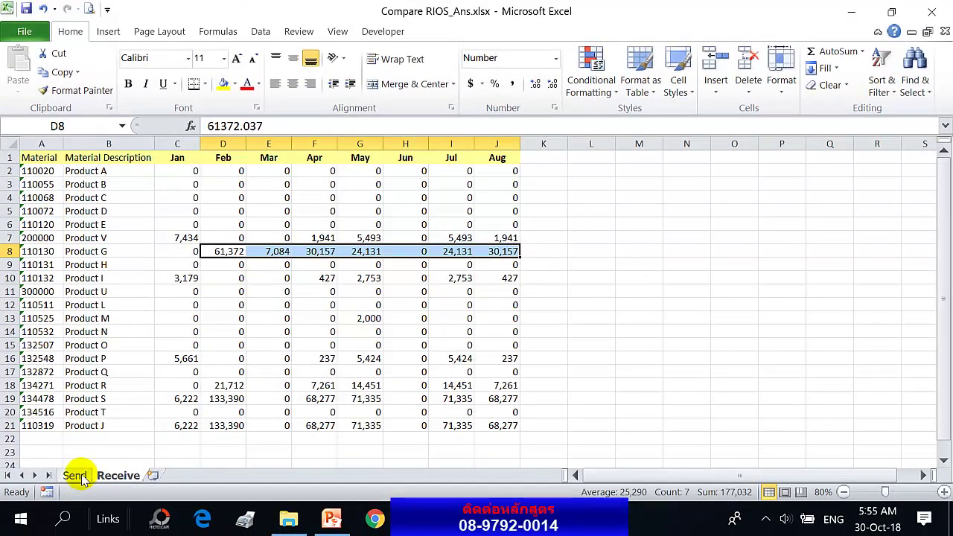
Check the Product V row on the Receive sheet against the product list on the Send sheet
left_click(131, 244)
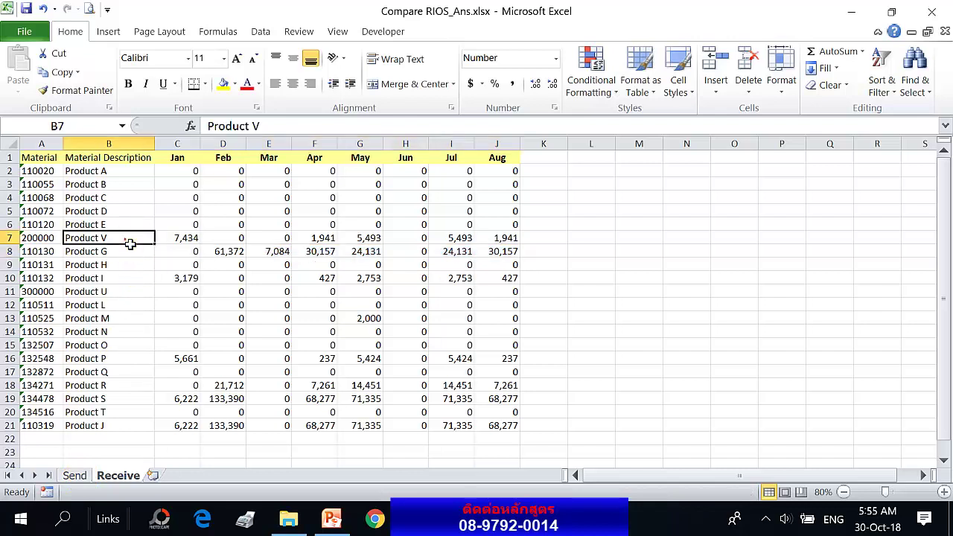
left_click_drag(130, 243, 236, 242)
left_click(74, 474)
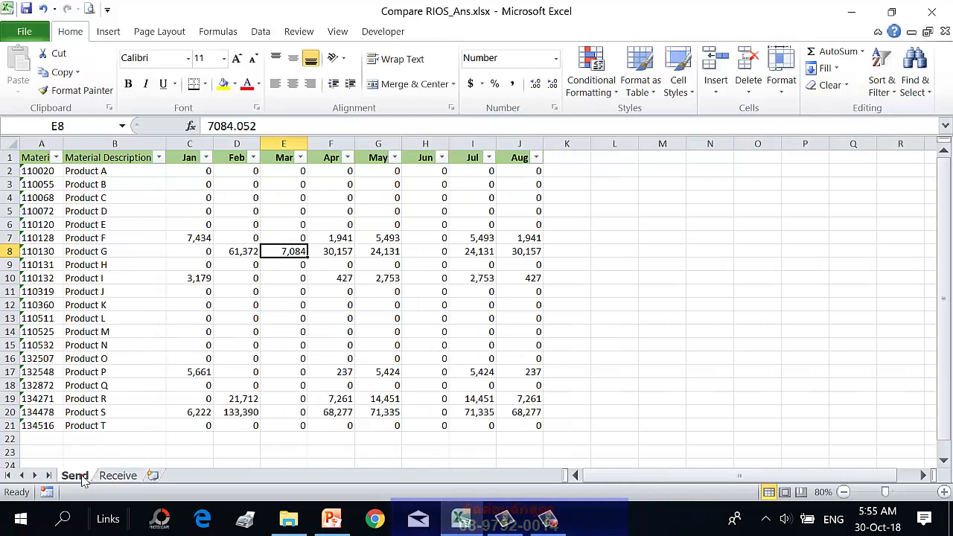
left_click(124, 426)
left_click(118, 475)
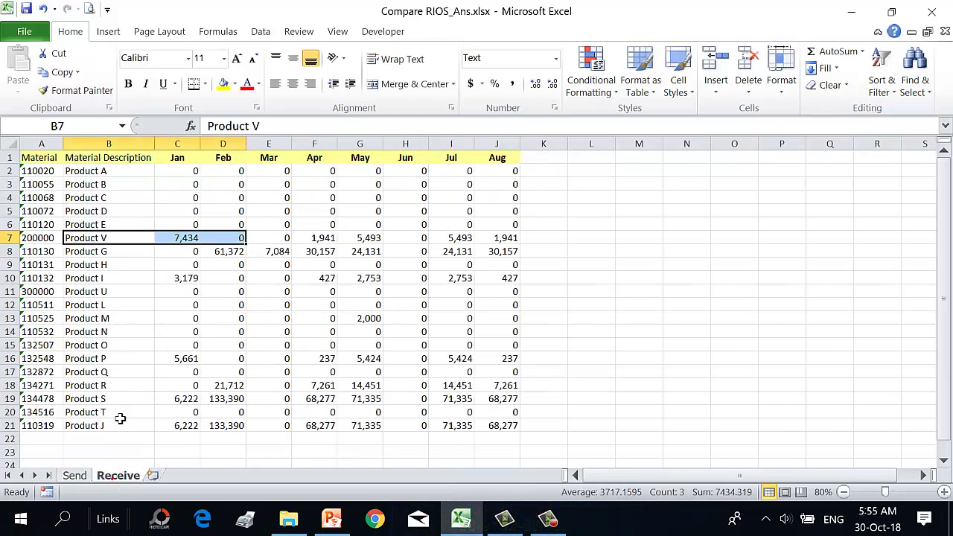
left_click(132, 241)
left_click(172, 243)
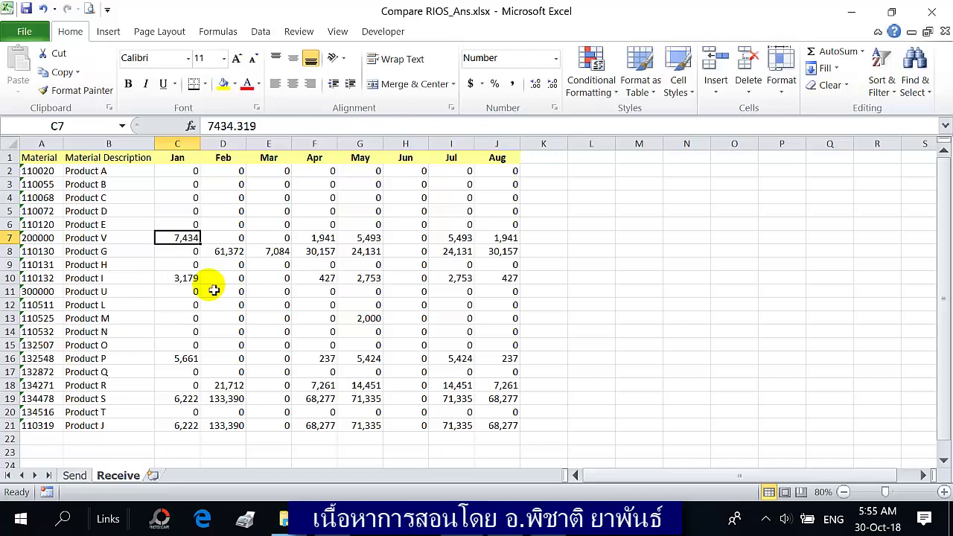
Compare the last product rows of Send and Receive, and inspect the Product V and Product U entries on Receive
left_click(123, 428)
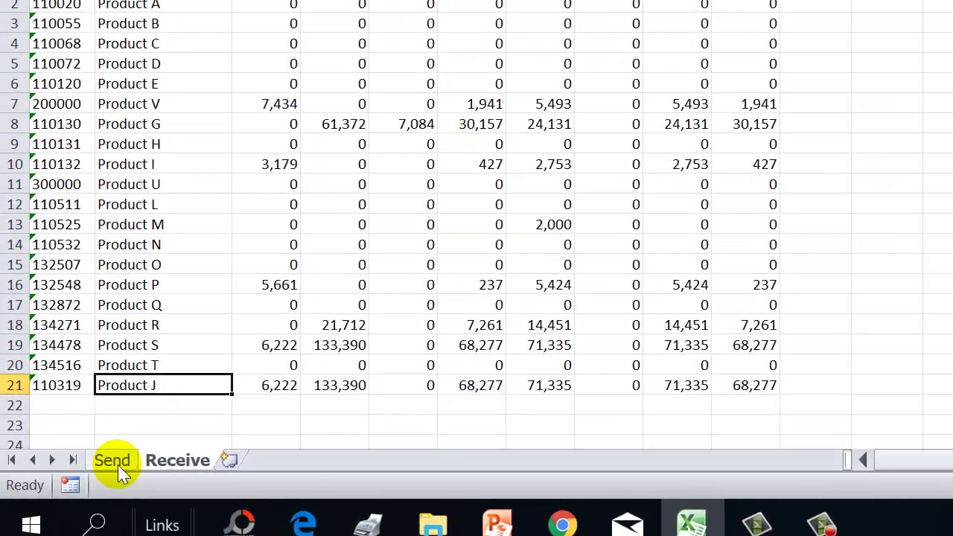
left_click(113, 461)
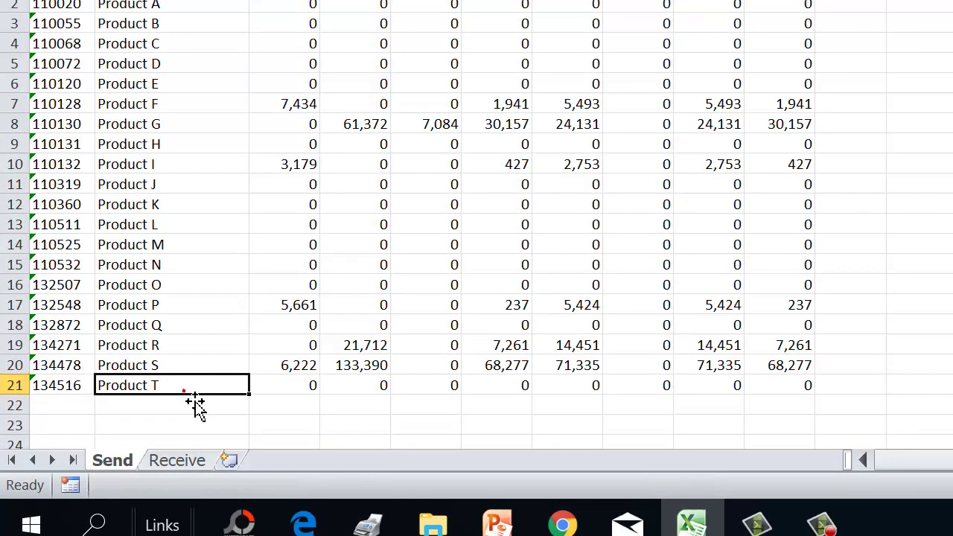
left_click(182, 462)
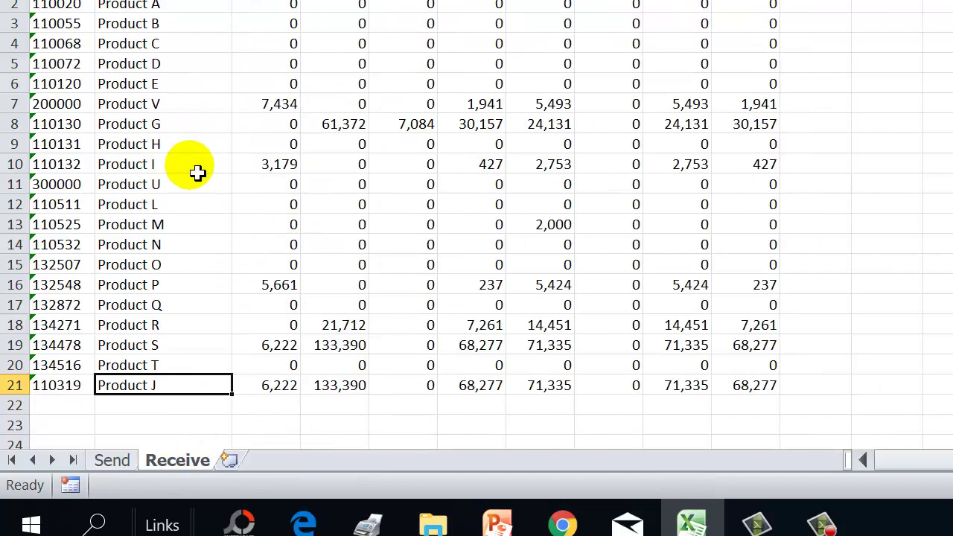
left_click(195, 108)
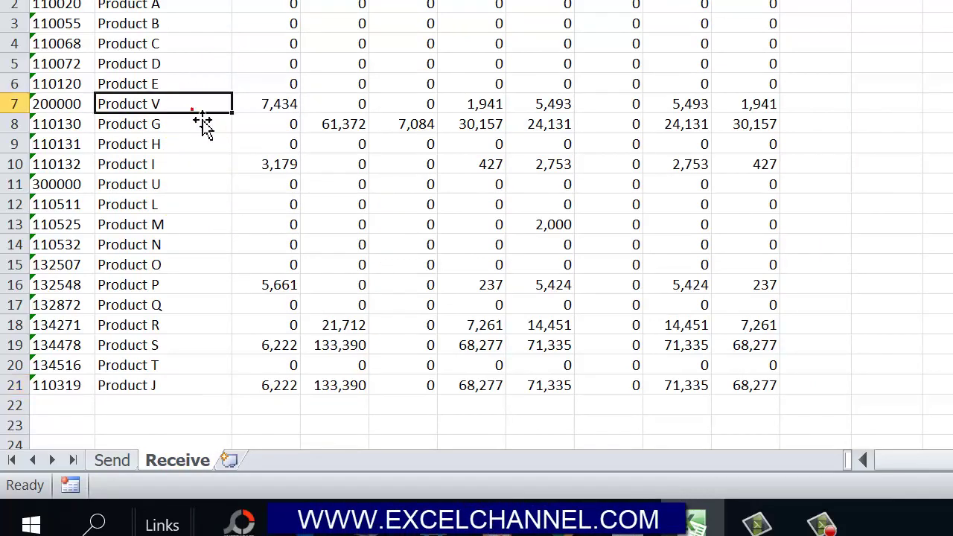
left_click(199, 191)
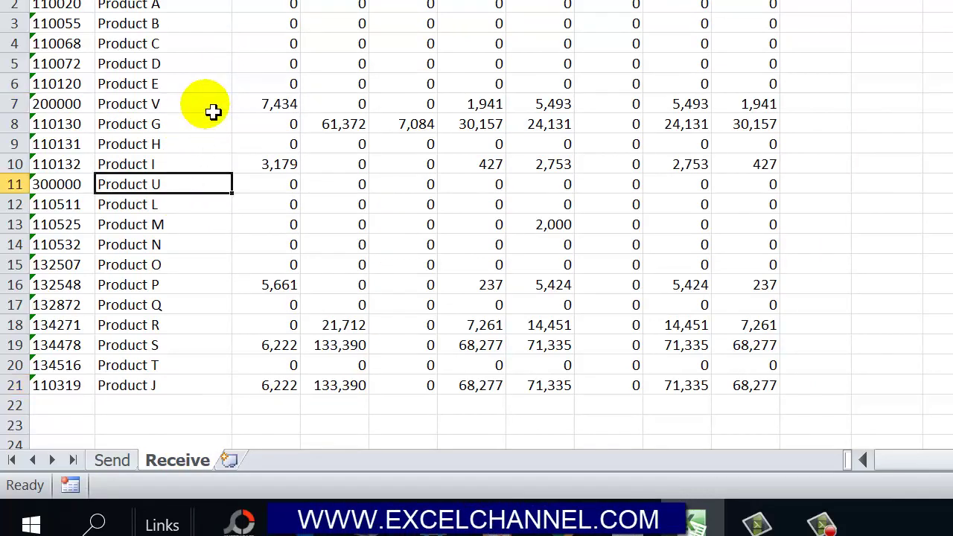
left_click(212, 111)
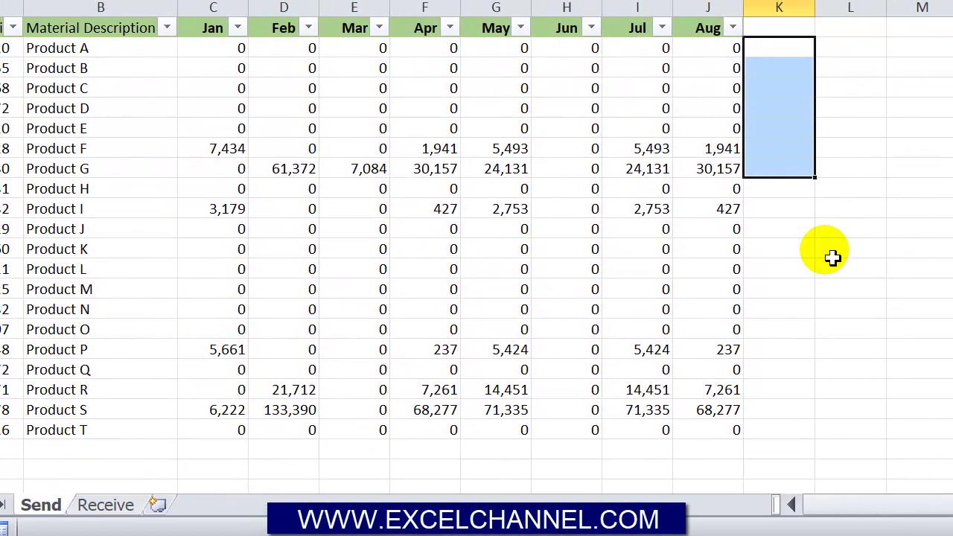
left_click(829, 251)
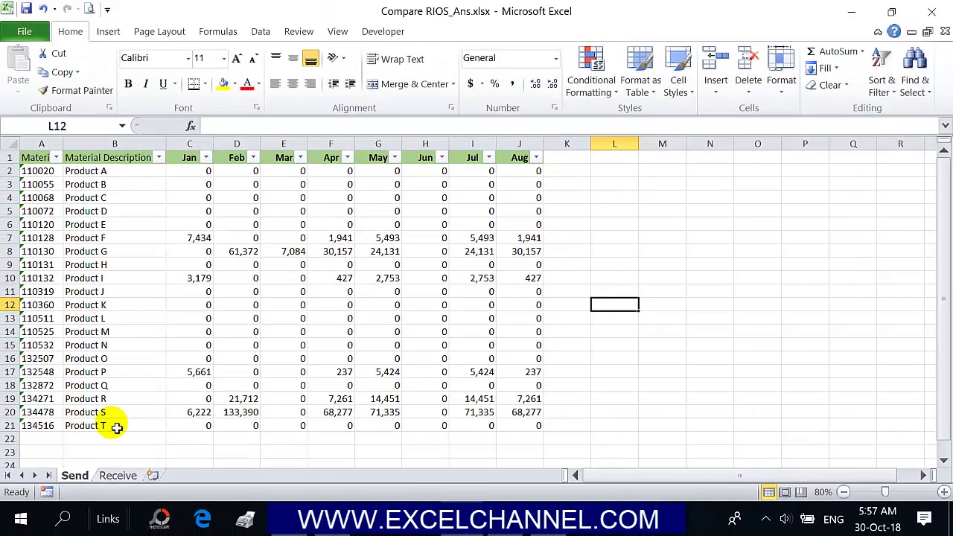
left_click(117, 427)
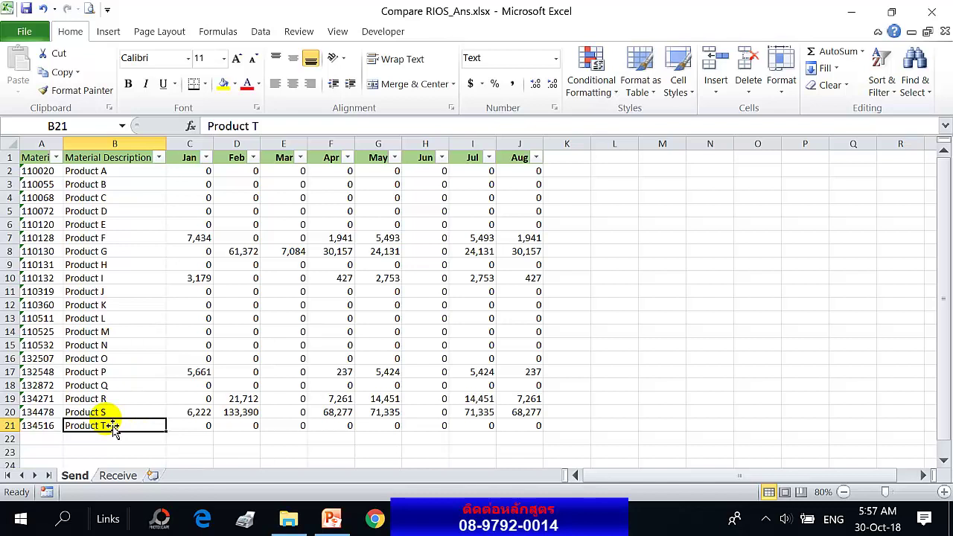
Insert a new worksheet after Receive and name it Compare
left_click(153, 474)
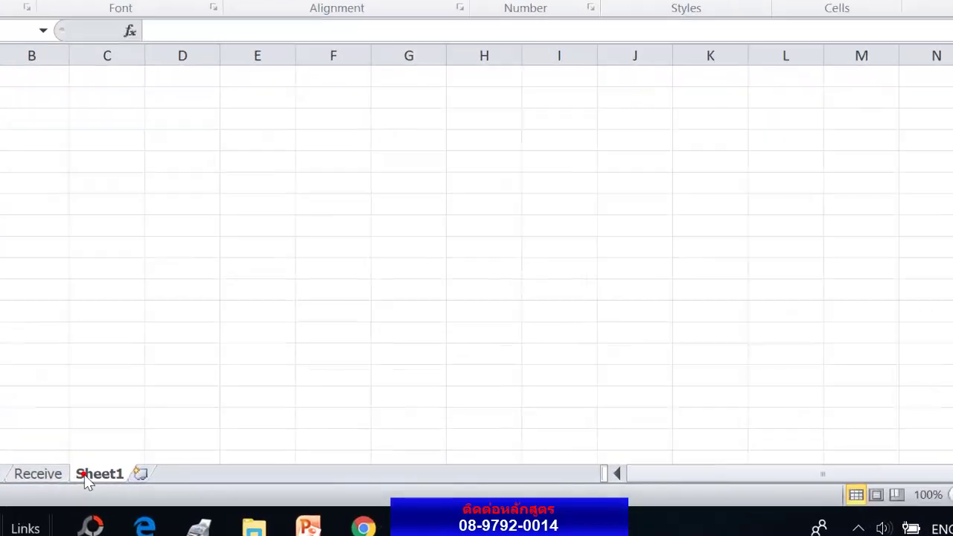
double_click(158, 476)
type("G")
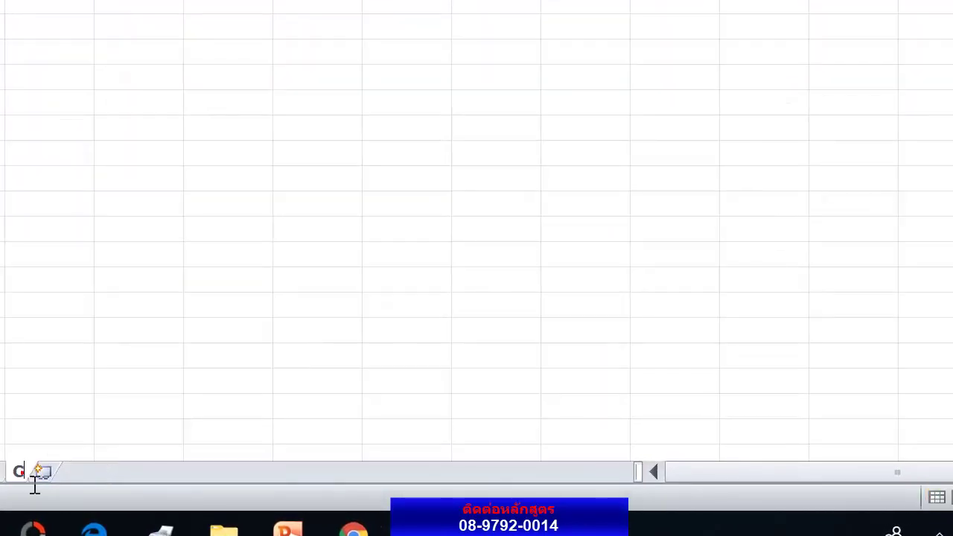
type("ompare")
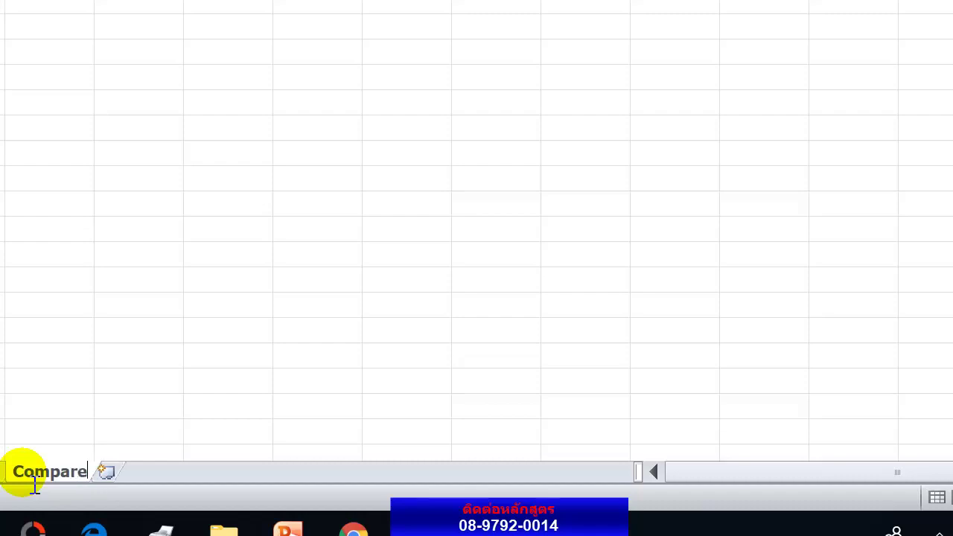
Copy the Material and Material Description data in A1:B21 of Send to A1 of Compare, and fit column B to its contents
left_click(82, 477)
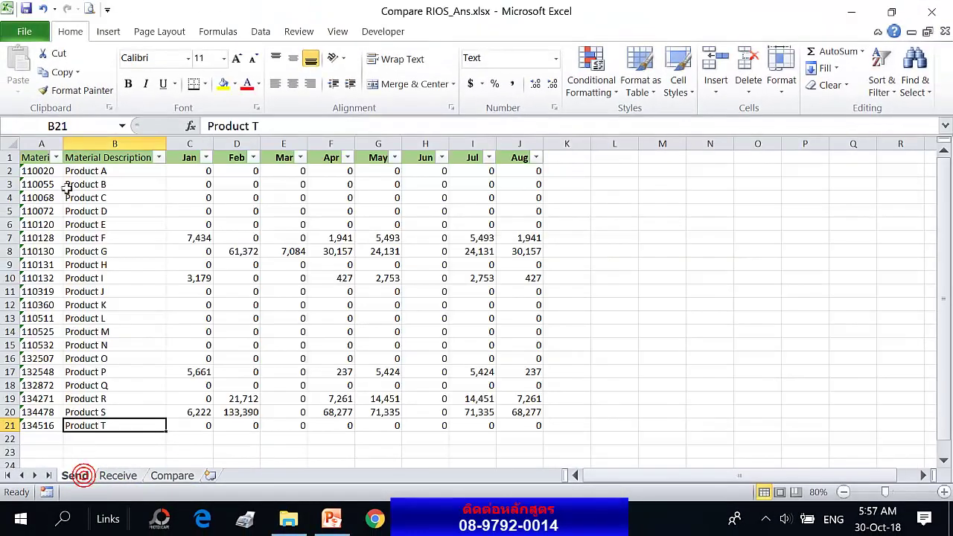
left_click_drag(33, 159, 123, 429)
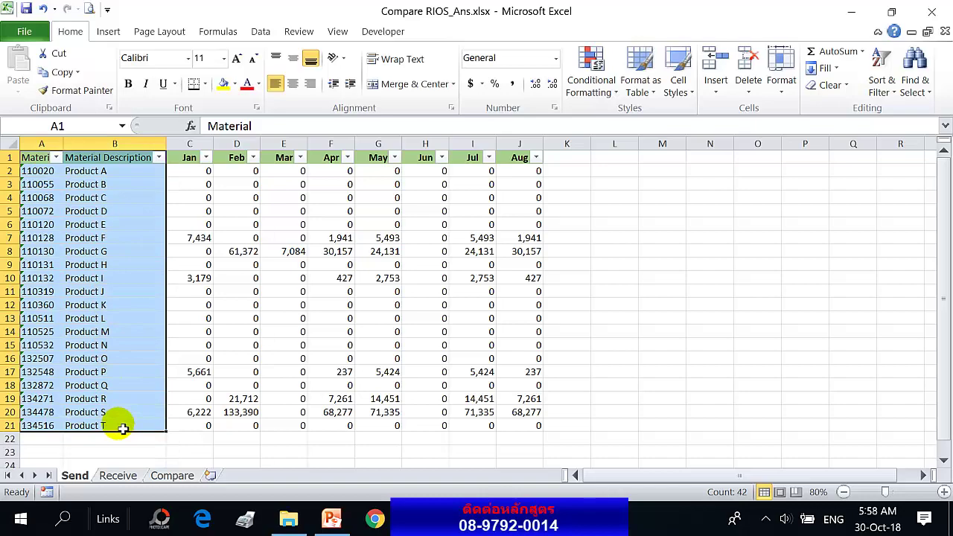
key("ctrl+c")
left_click(170, 475)
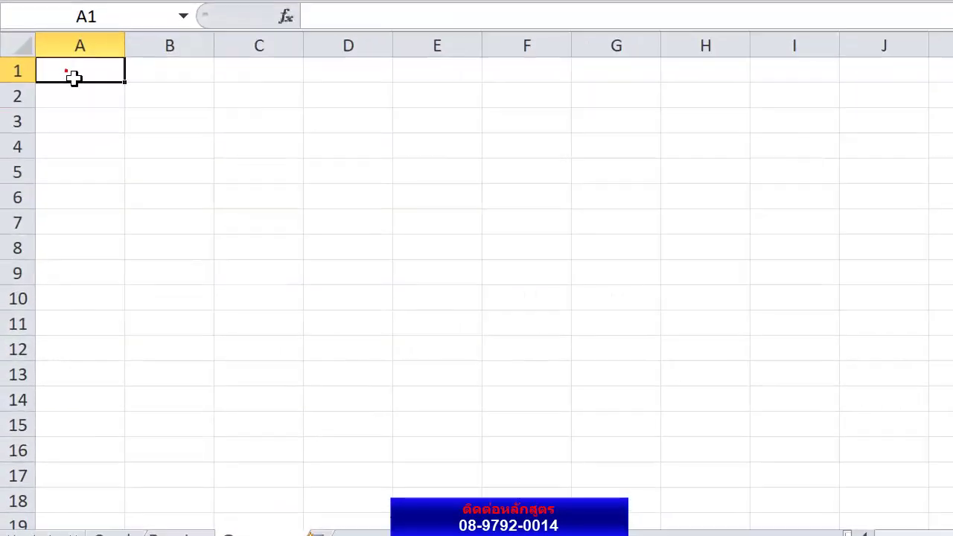
right_click(44, 162)
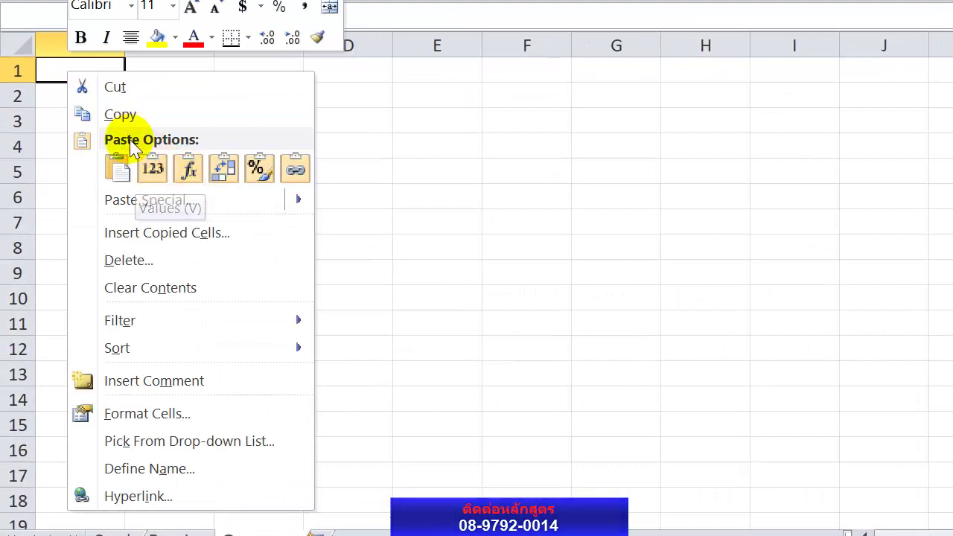
left_click(119, 170)
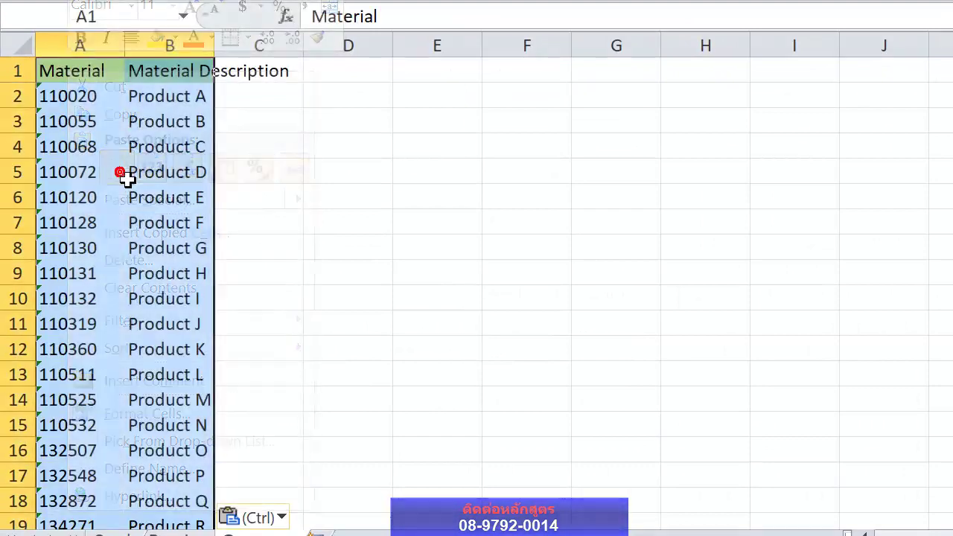
double_click(227, 57)
left_click(327, 100)
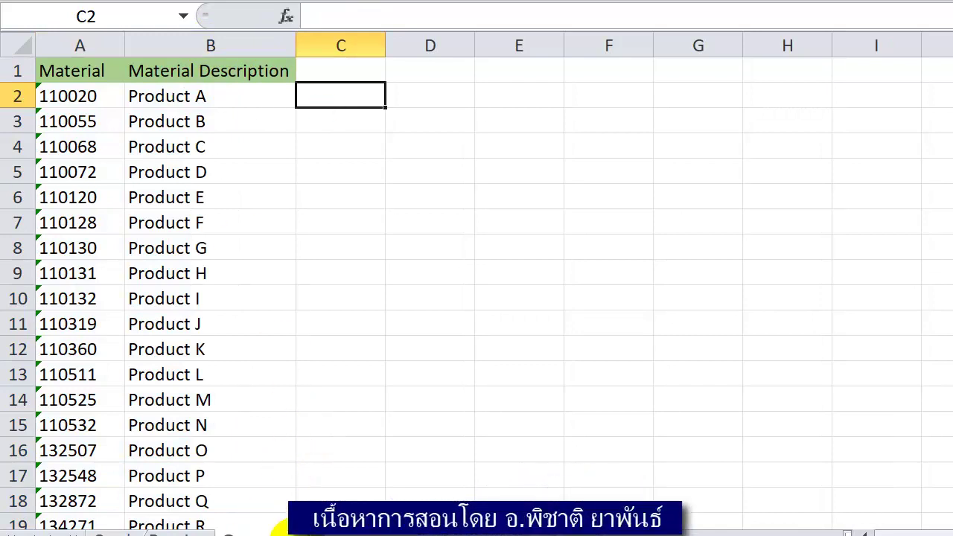
Append the material codes and descriptions in A2:B21 of Receive to the Compare list, starting at cell A22
left_click(181, 533)
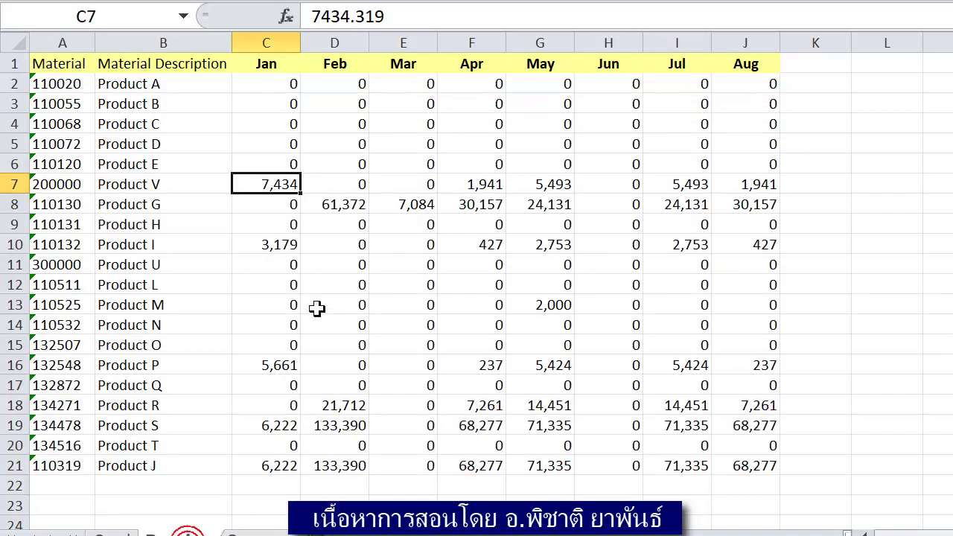
left_click_drag(50, 83, 151, 463)
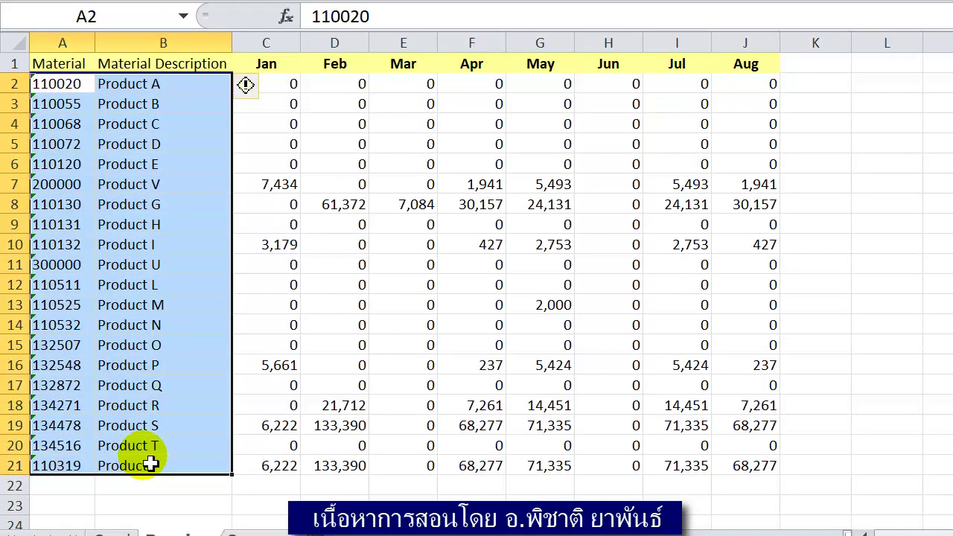
key("ctrl+c")
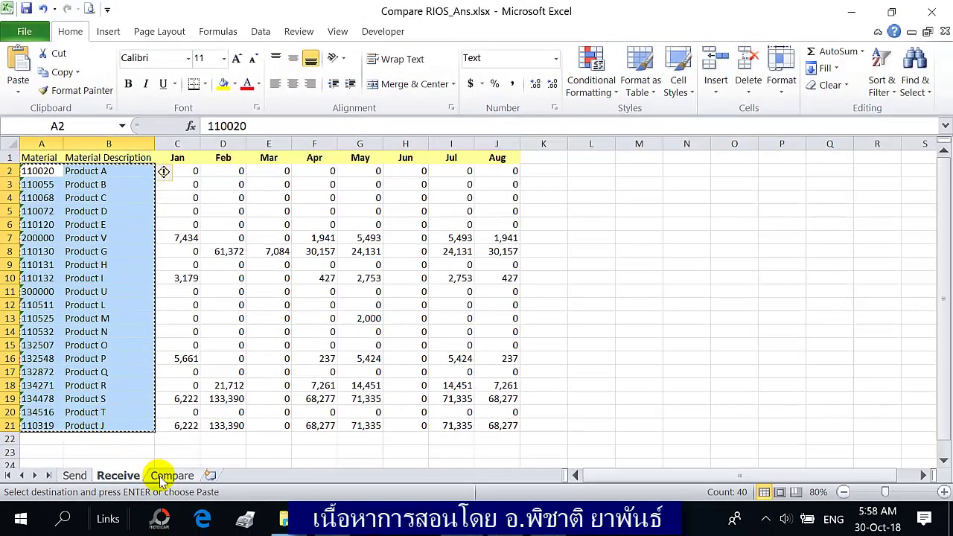
left_click(162, 477)
left_click(39, 466)
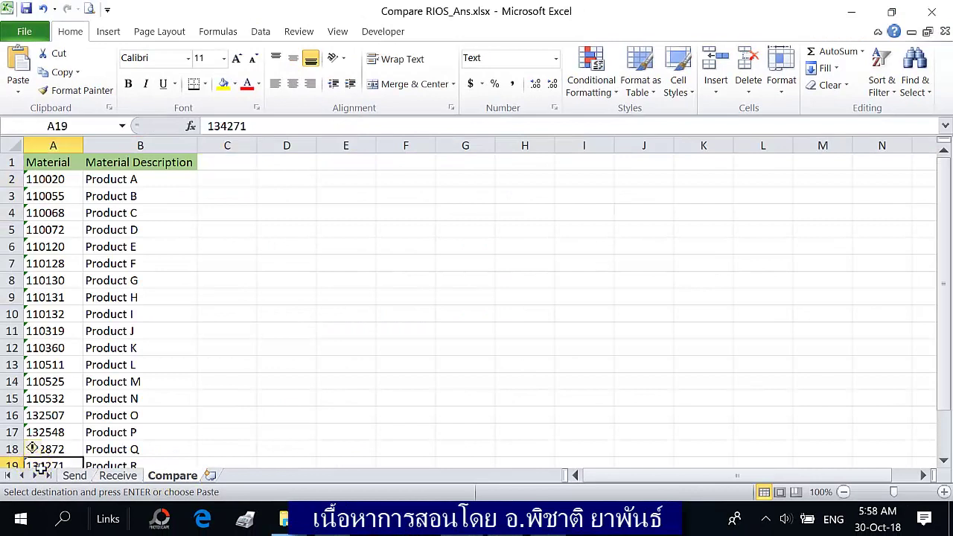
key("Down")
key("Down")
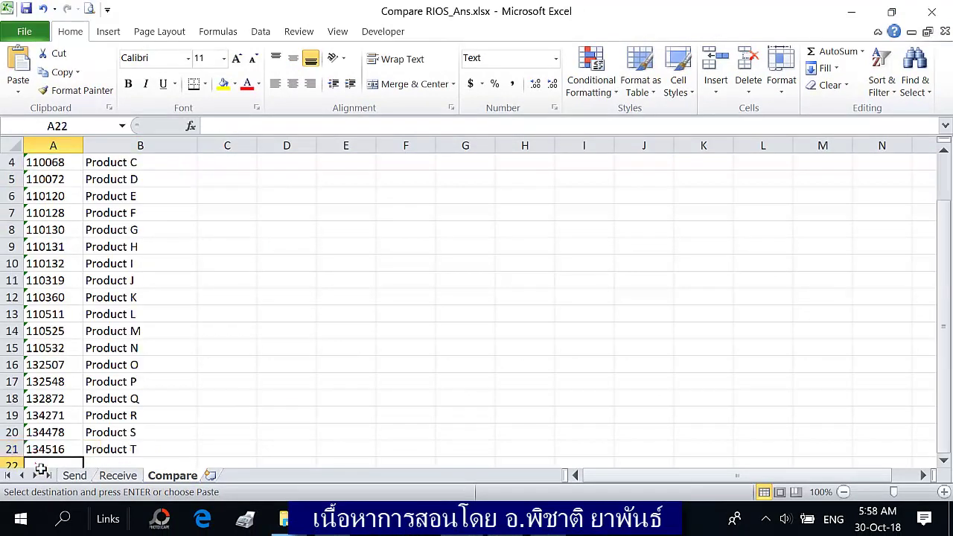
key("ctrl+v")
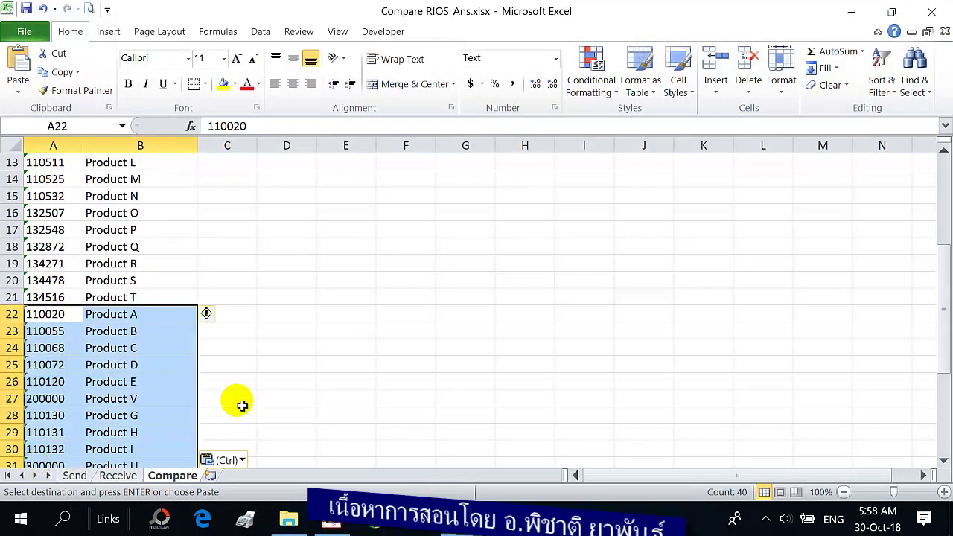
Remove duplicate rows from the combined list in A1:B41, treating row 1 as headers and checking both Material and Material Description
left_click_drag(942, 334, 925, 205)
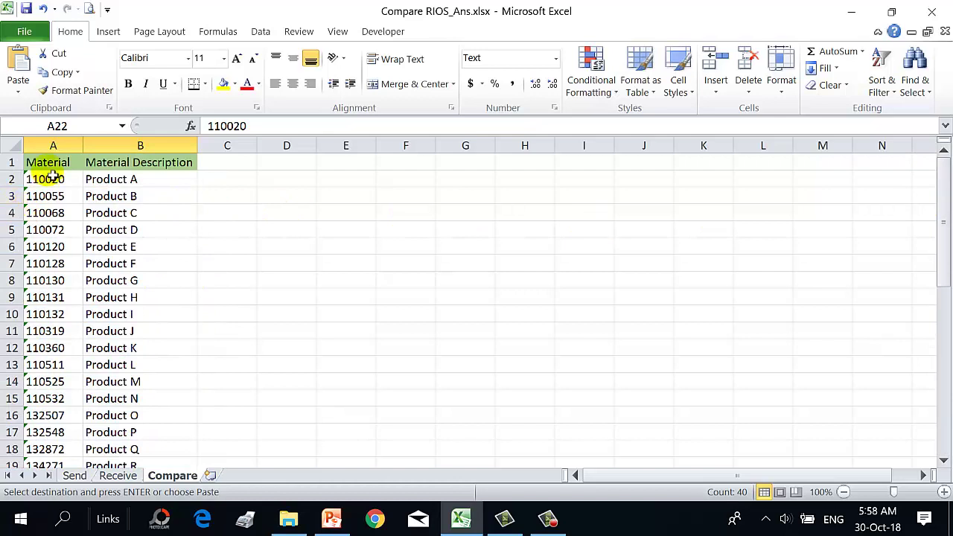
left_click_drag(45, 168, 167, 351)
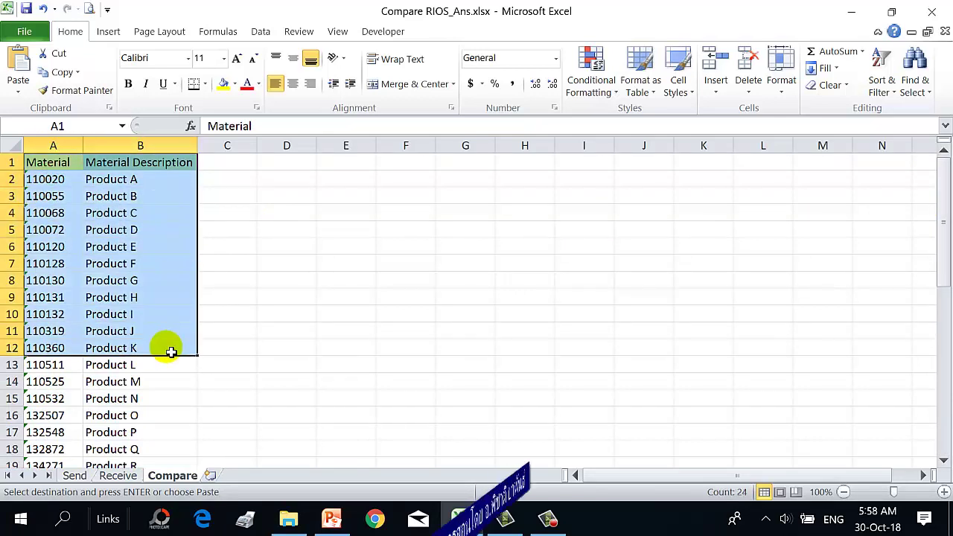
key("ctrl+shift+Down")
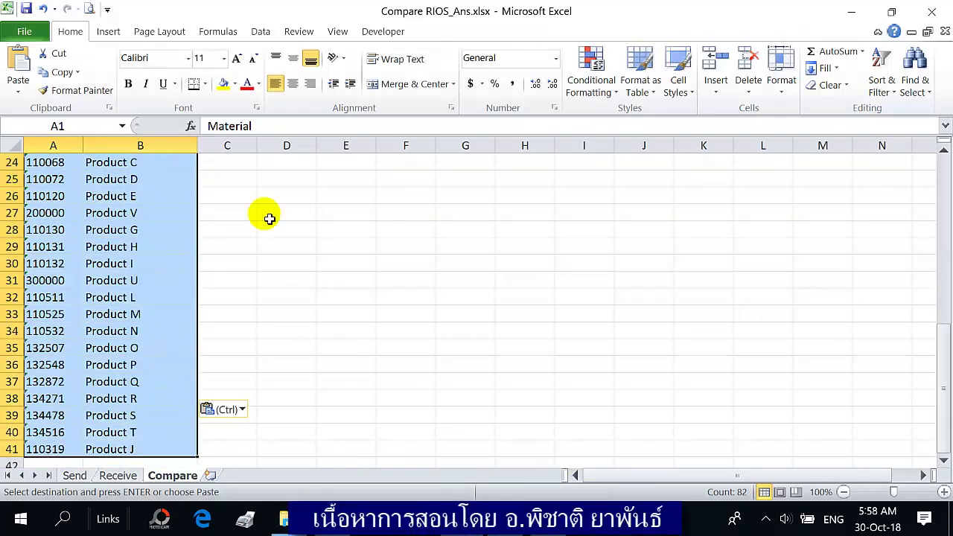
left_click(260, 32)
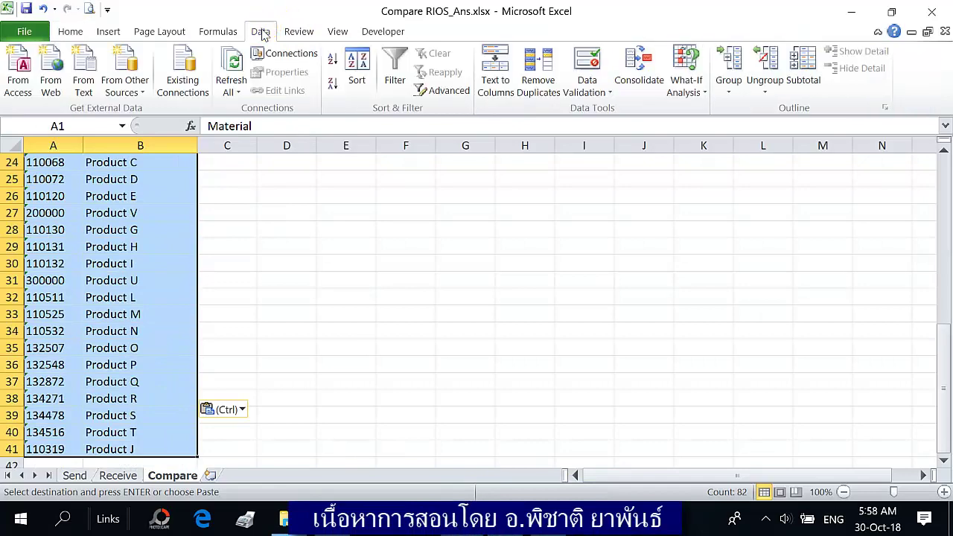
left_click(560, 95)
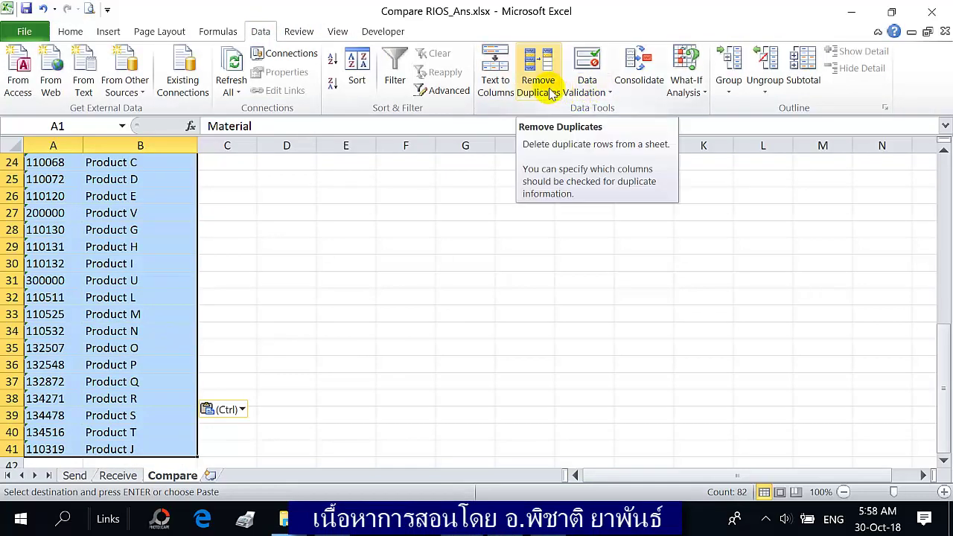
left_click(551, 92)
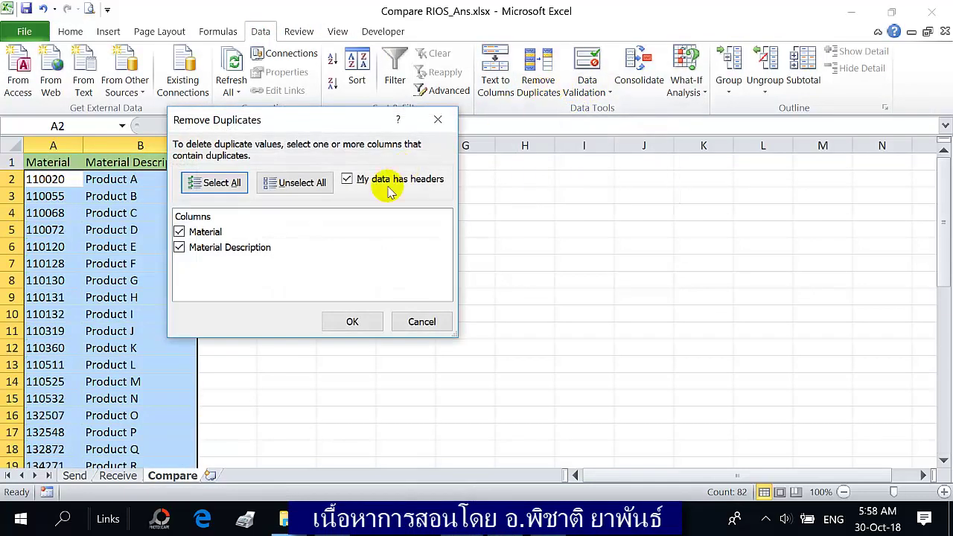
left_click(179, 246)
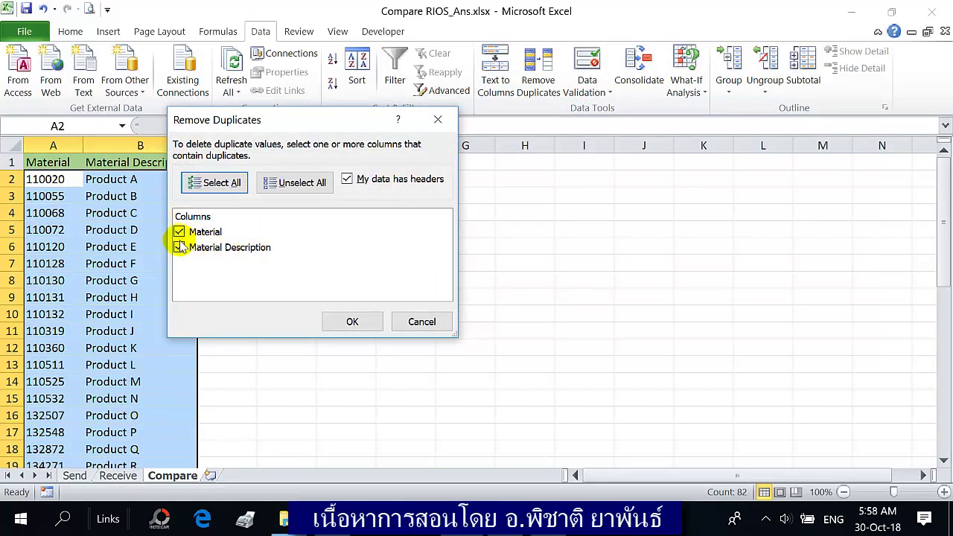
left_click(179, 247)
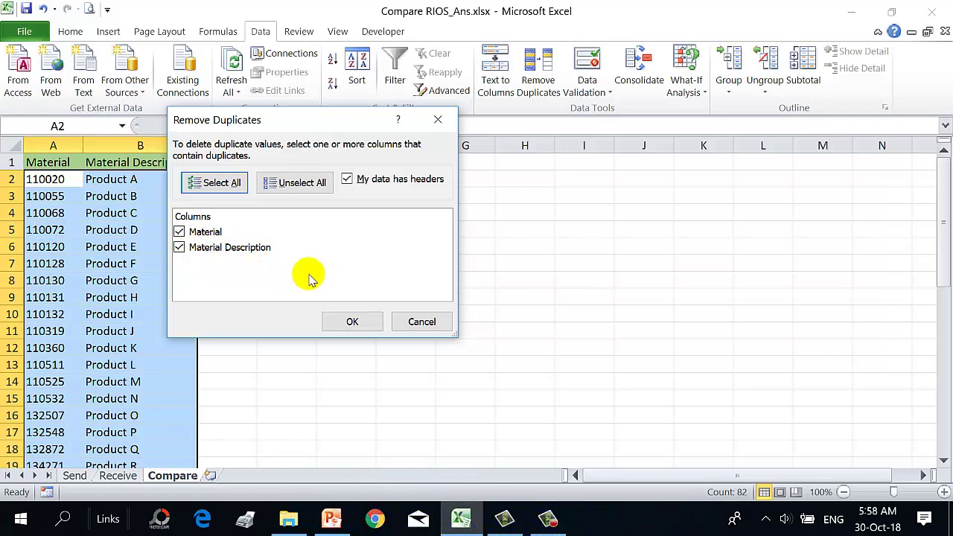
left_click(354, 322)
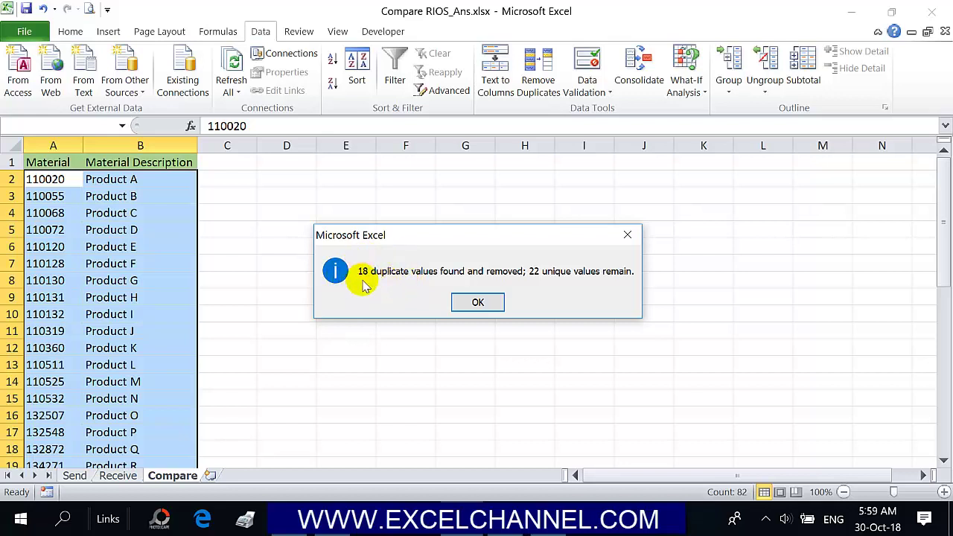
left_click(494, 303)
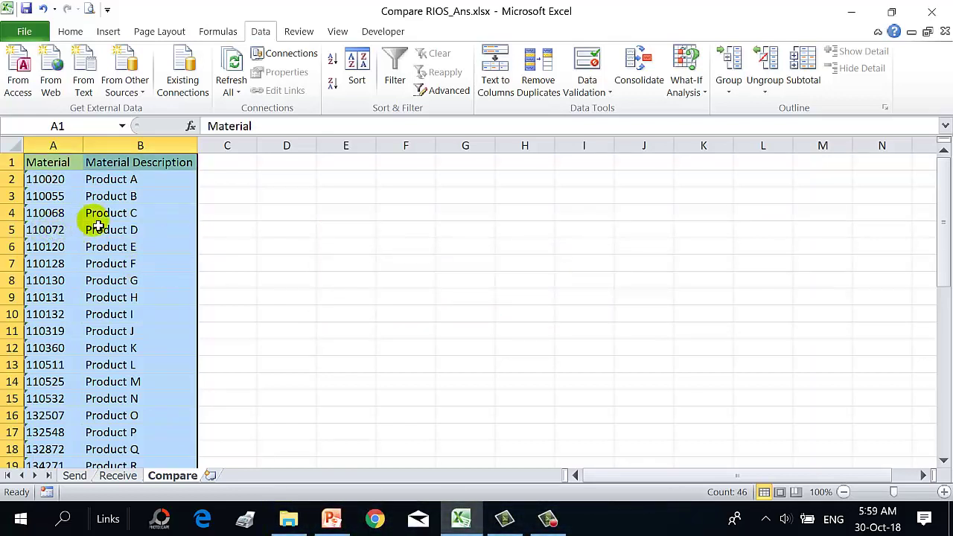
left_click(152, 252)
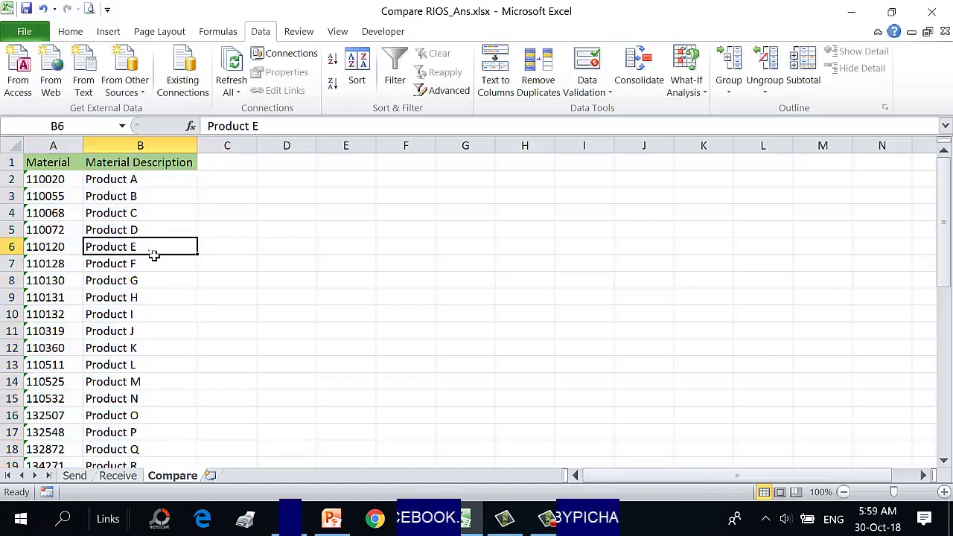
Insert a blank row above the header row of the Compare sheet
left_click(216, 161)
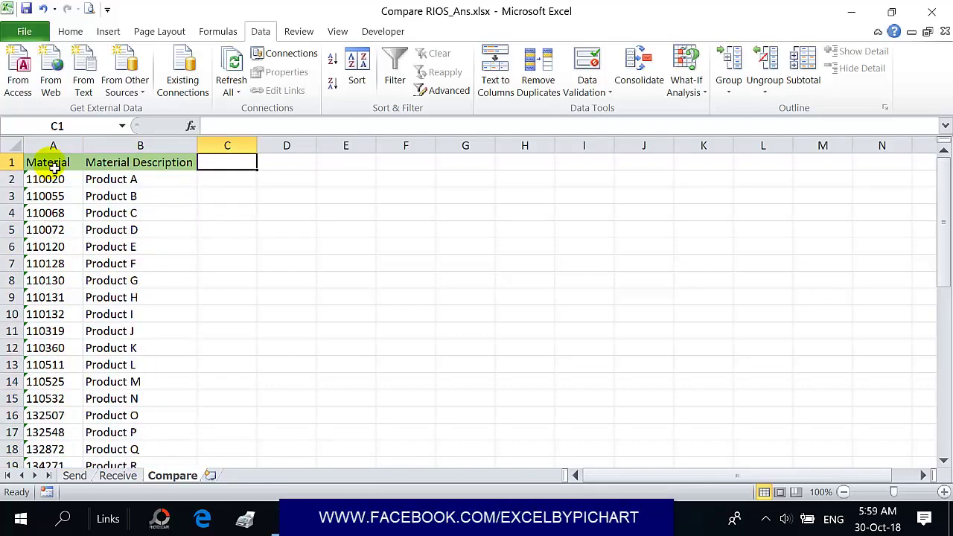
left_click(11, 162)
right_click(11, 162)
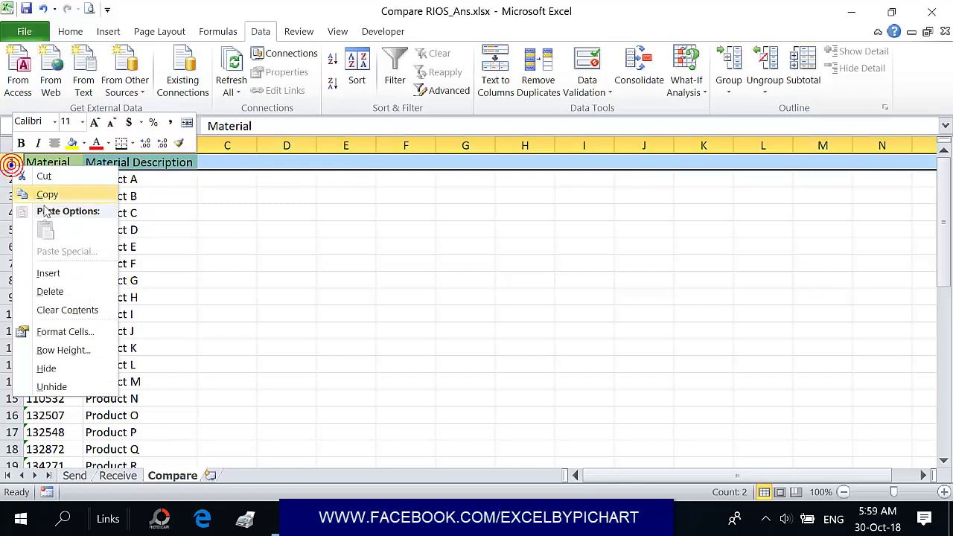
left_click(48, 273)
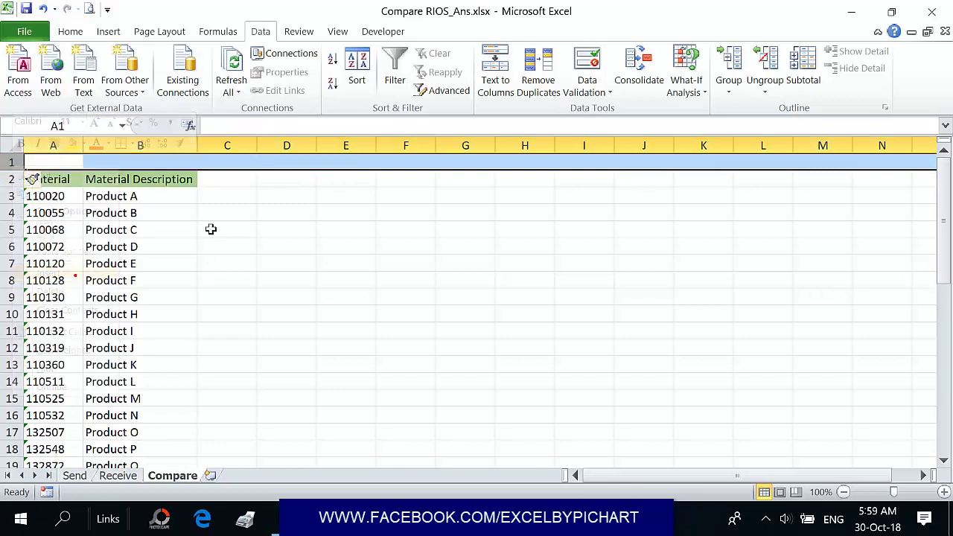
Copy the Jan to Aug headings in C1:J1 of Send to C2 of Compare, and fill them yellow
left_click(227, 172)
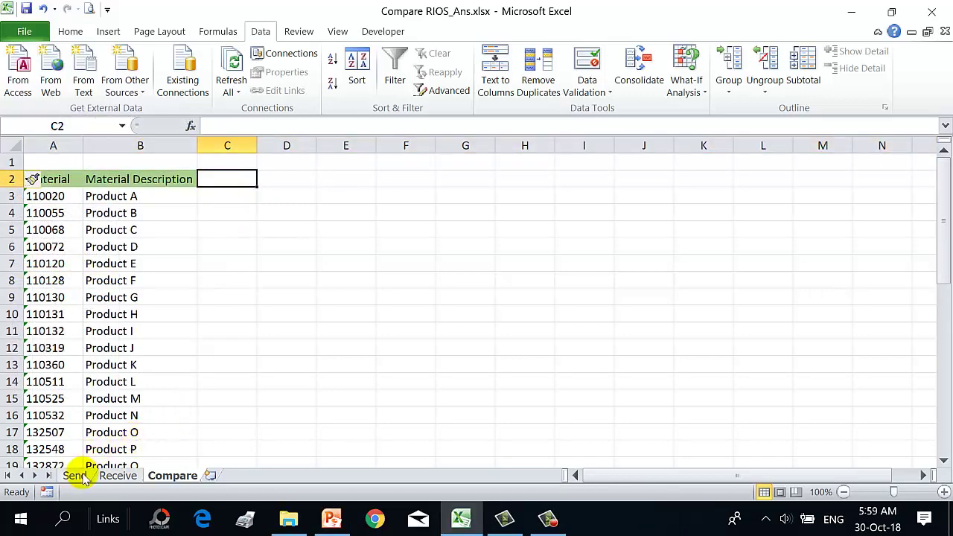
left_click(74, 475)
left_click_drag(192, 159, 519, 165)
key("ctrl+c")
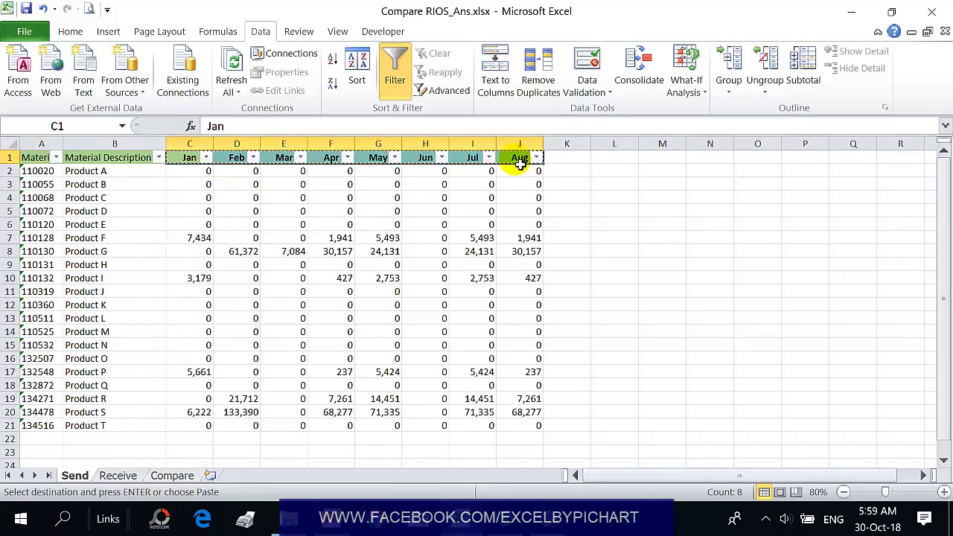
left_click(172, 475)
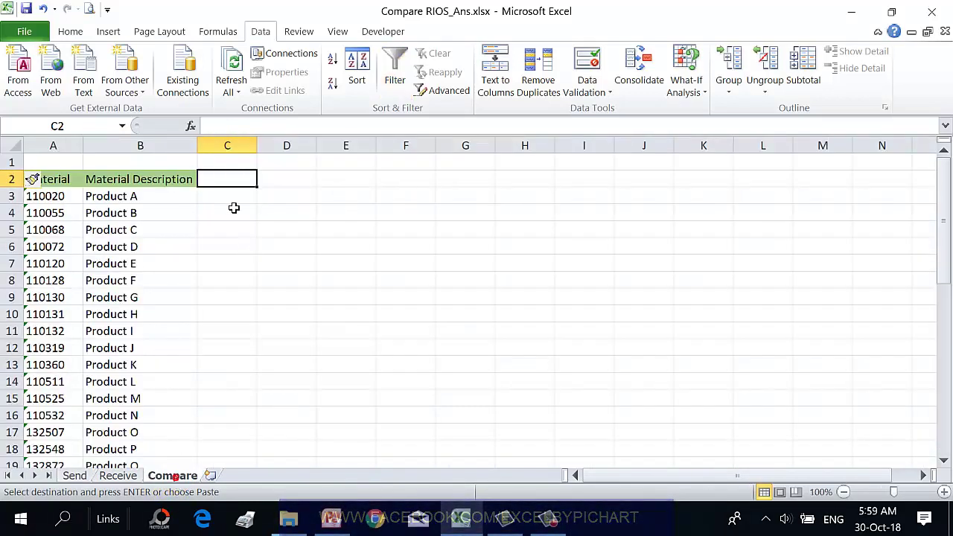
key("ctrl+v")
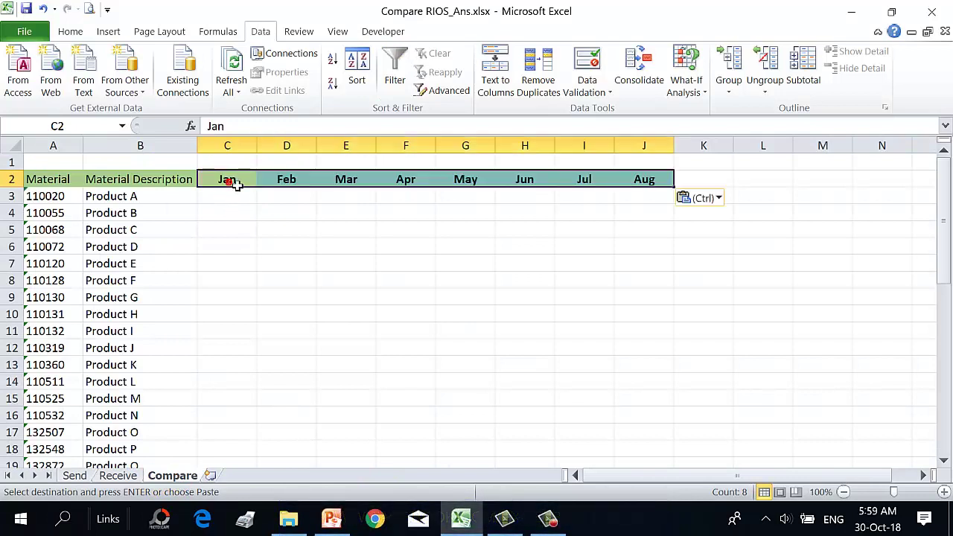
left_click(70, 31)
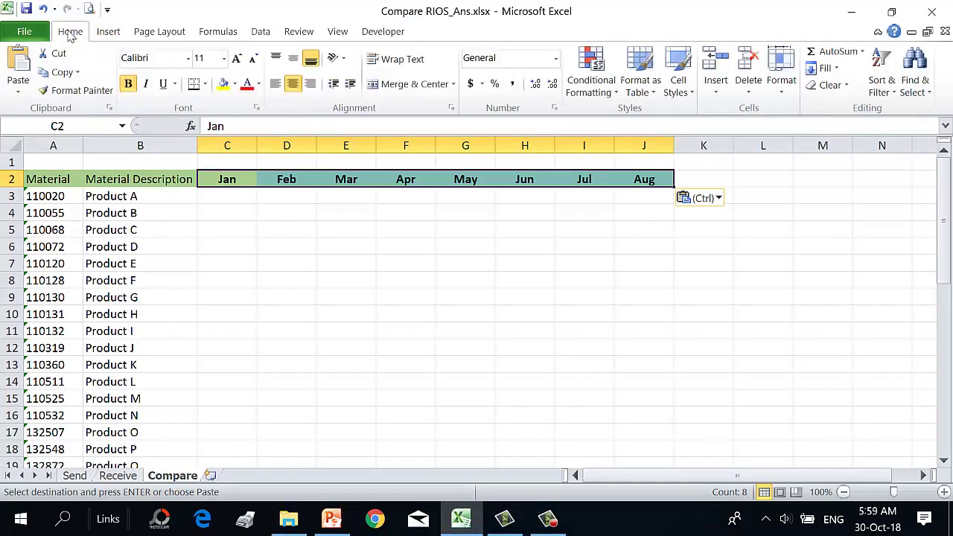
left_click(222, 83)
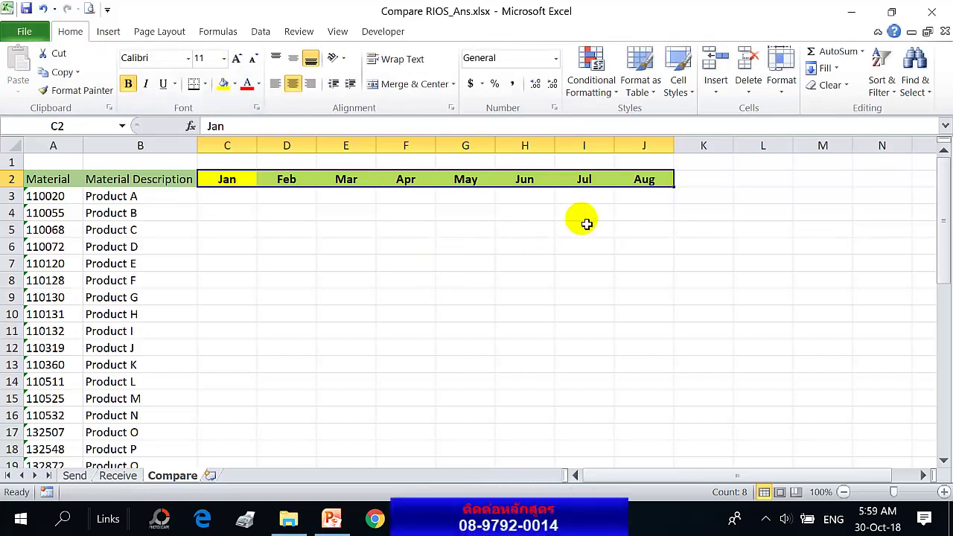
Enter Send in every cell of C1:J1, above the yellow month headings
left_click_drag(224, 165, 667, 163)
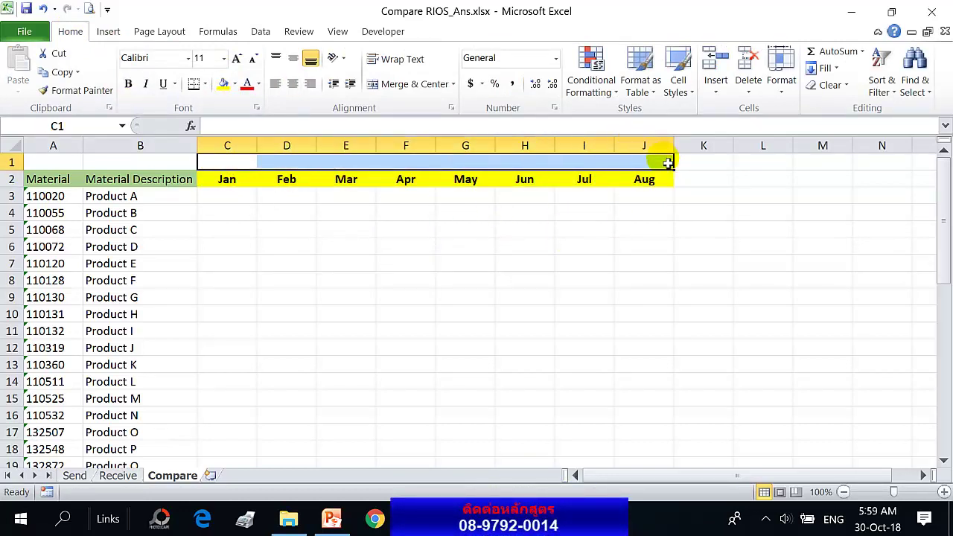
type("Se")
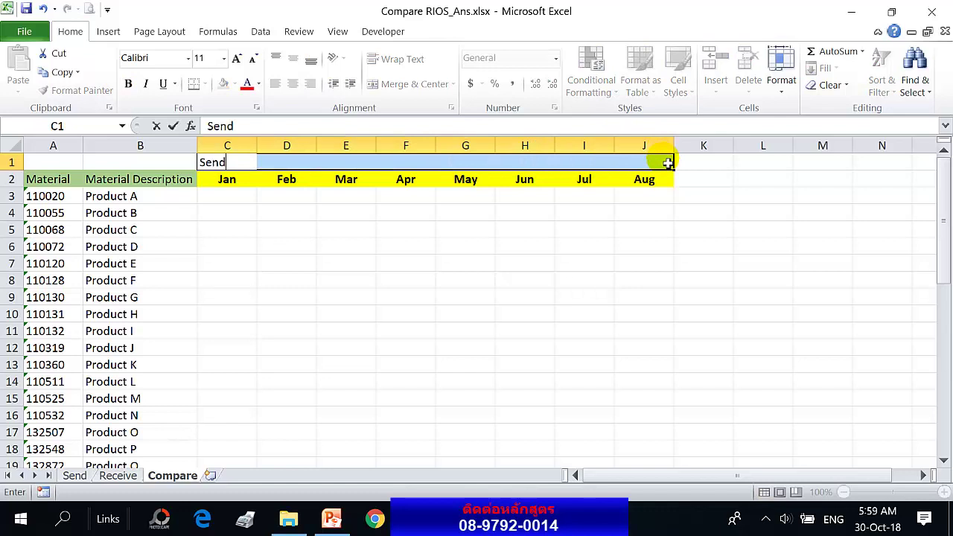
type("nd")
key("ctrl+Return")
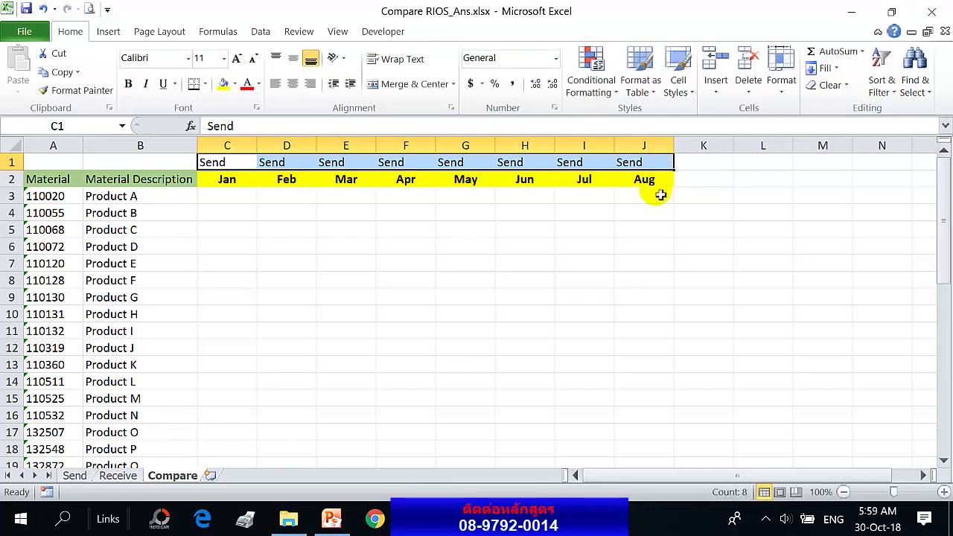
Copy the yellow Jan to Aug headings in C2:J2 to K2, and fill the copied headings light blue
left_click(660, 186)
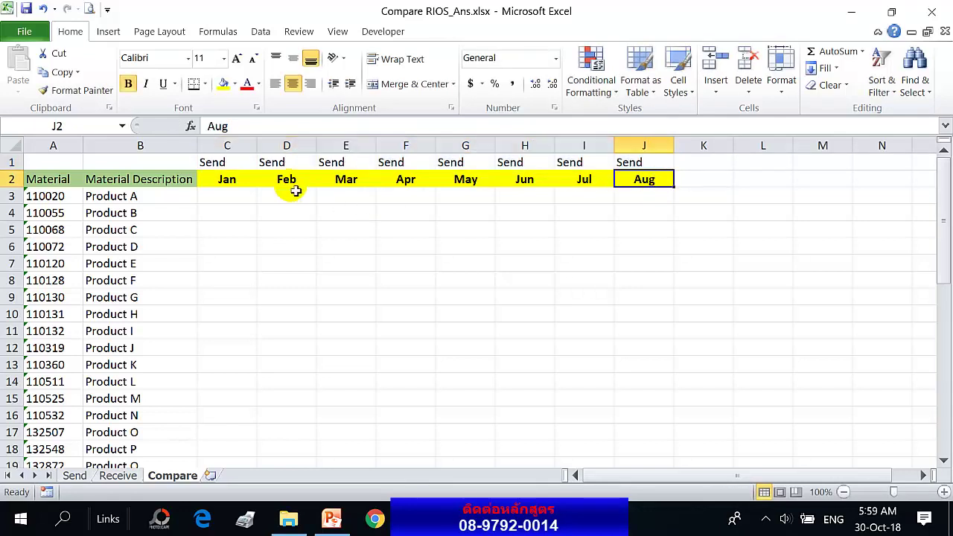
left_click_drag(245, 186, 627, 185)
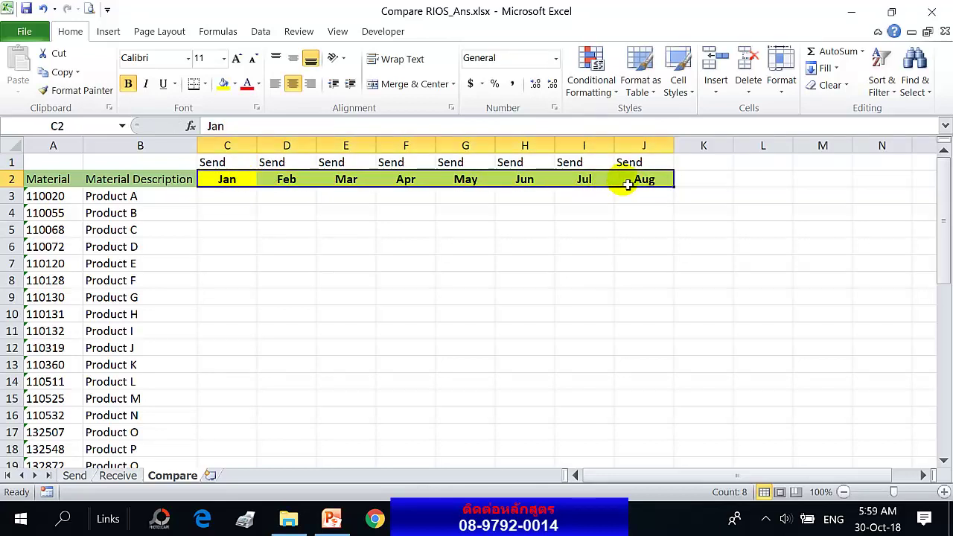
key("ctrl+c")
left_click(718, 179)
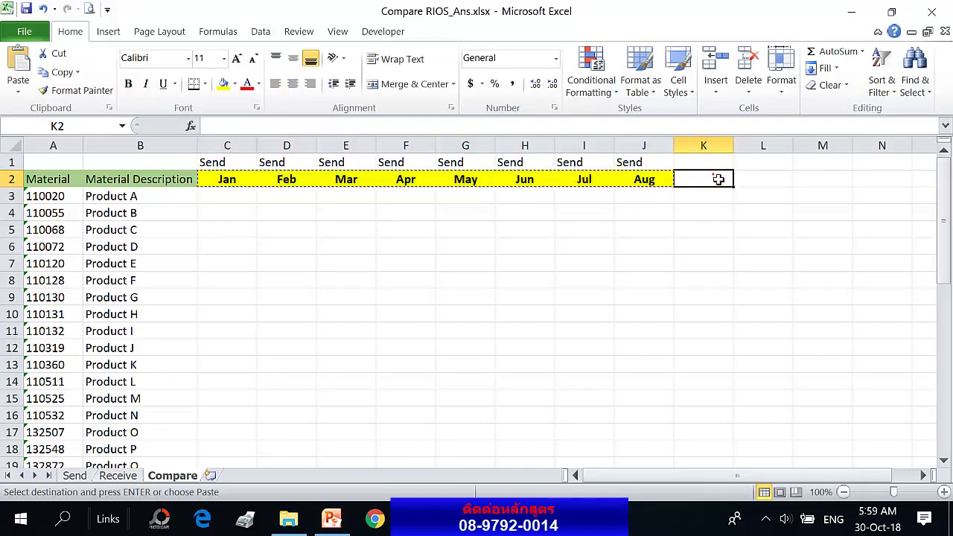
key("ctrl+v")
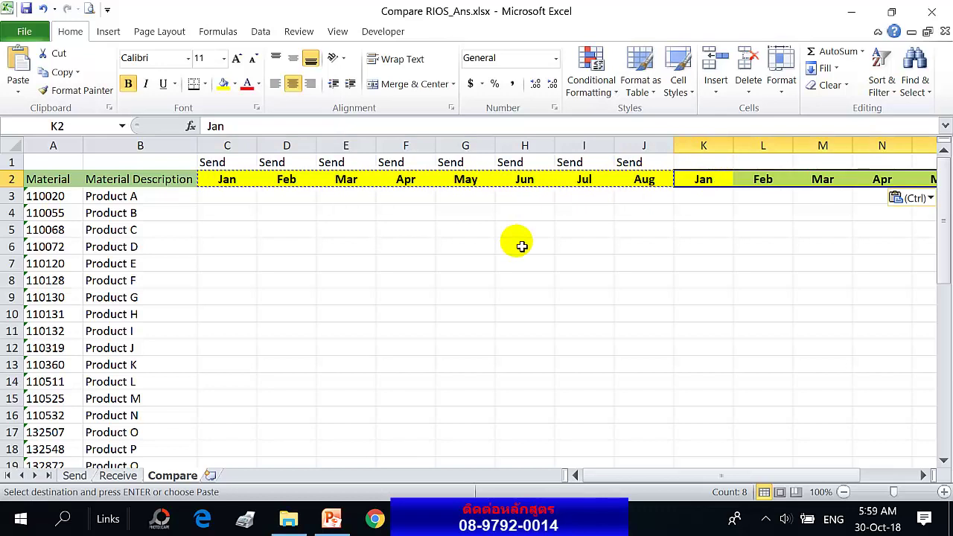
left_click(233, 85)
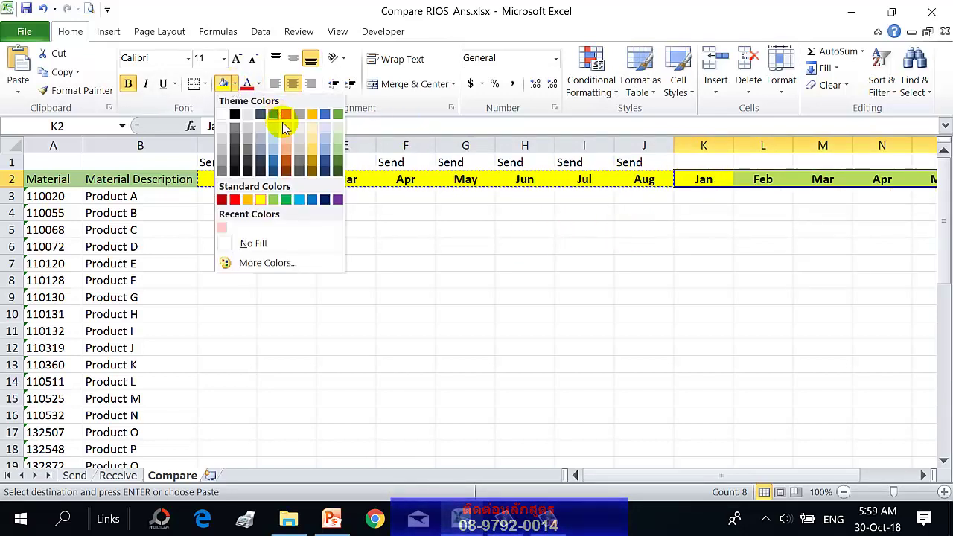
left_click(324, 138)
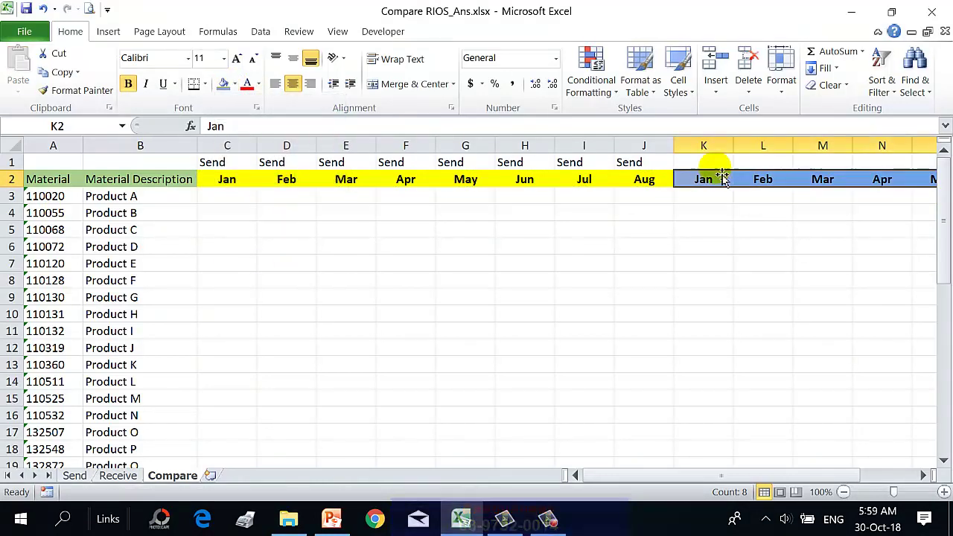
Enter Receive in every cell of K1:R1, above the blue month headings
left_click_drag(707, 164, 813, 160)
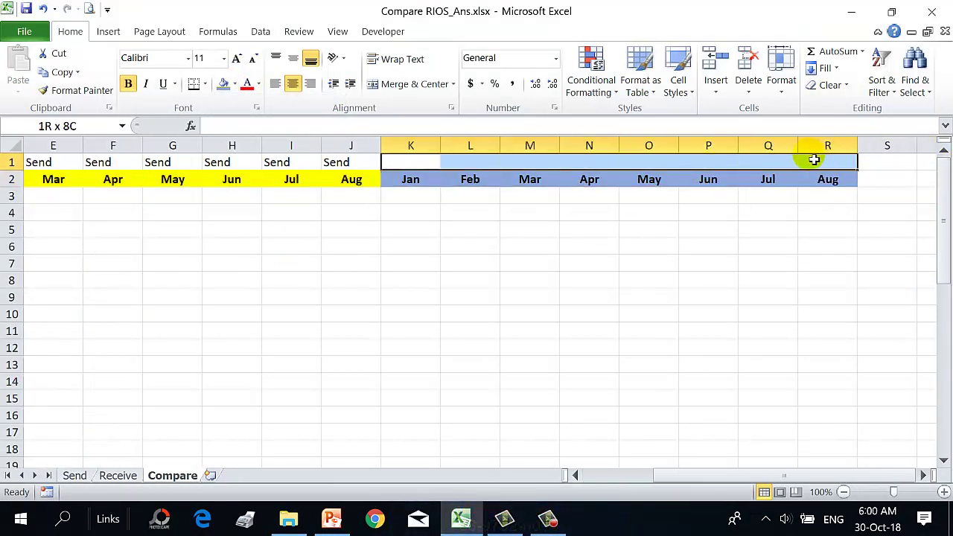
left_click(820, 165)
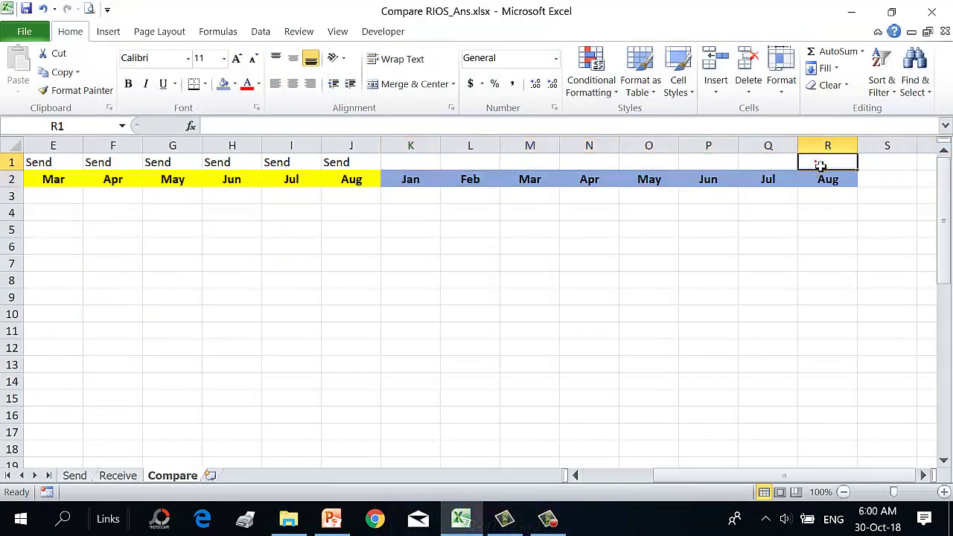
type("Receive")
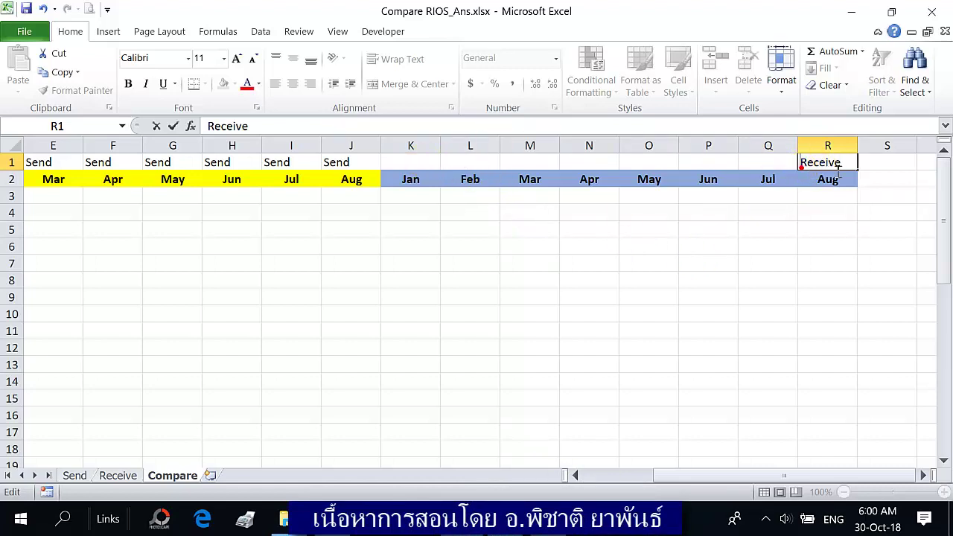
left_click(417, 163)
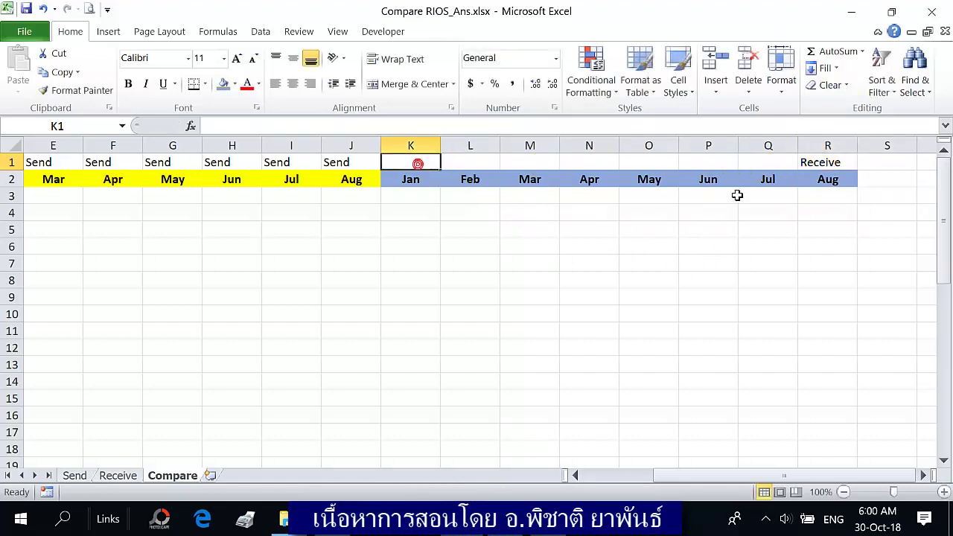
left_click_drag(819, 162, 402, 151)
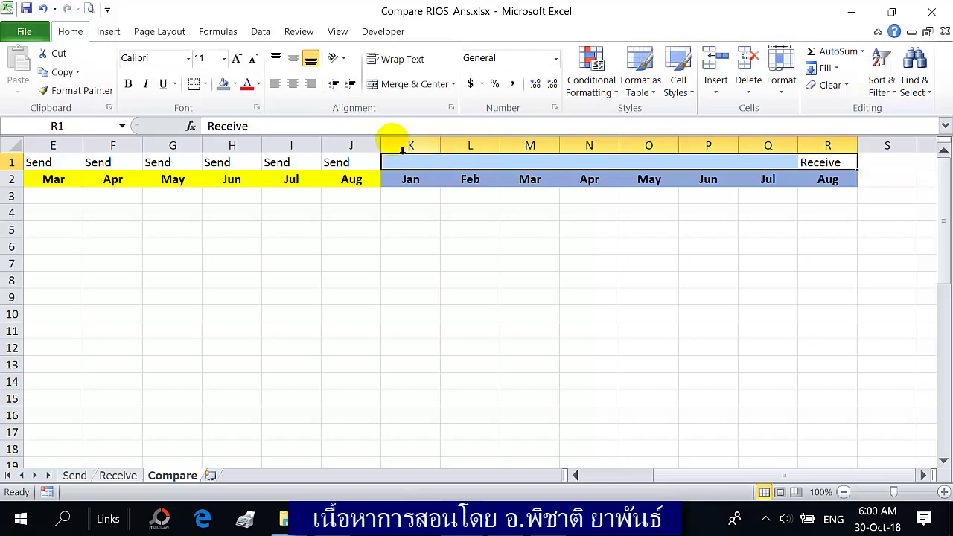
left_click(392, 126)
key("ctrl+Return")
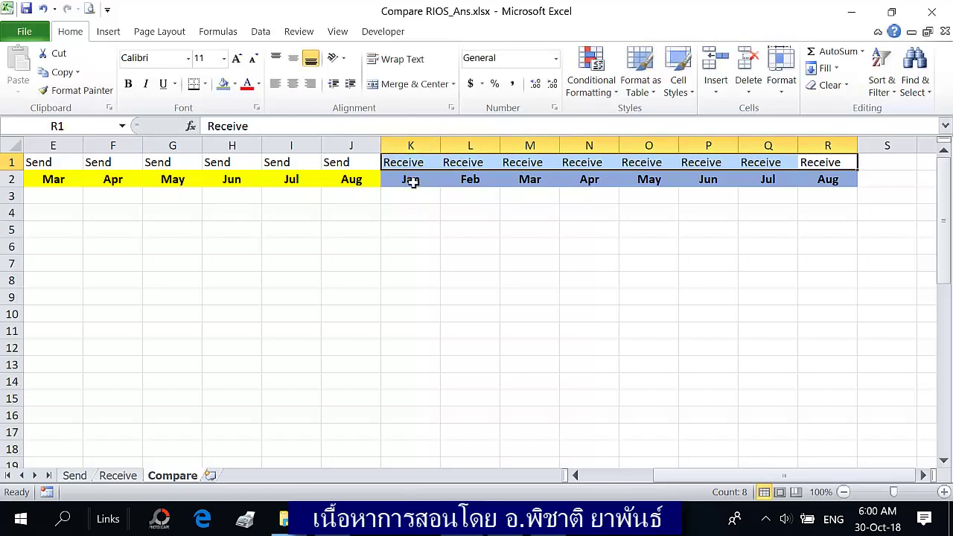
Copy the blue Jan to Aug headings in K2:R2 to S2, and give the copies a light orange fill with black text
left_click_drag(411, 182, 803, 172)
key("ctrl+c")
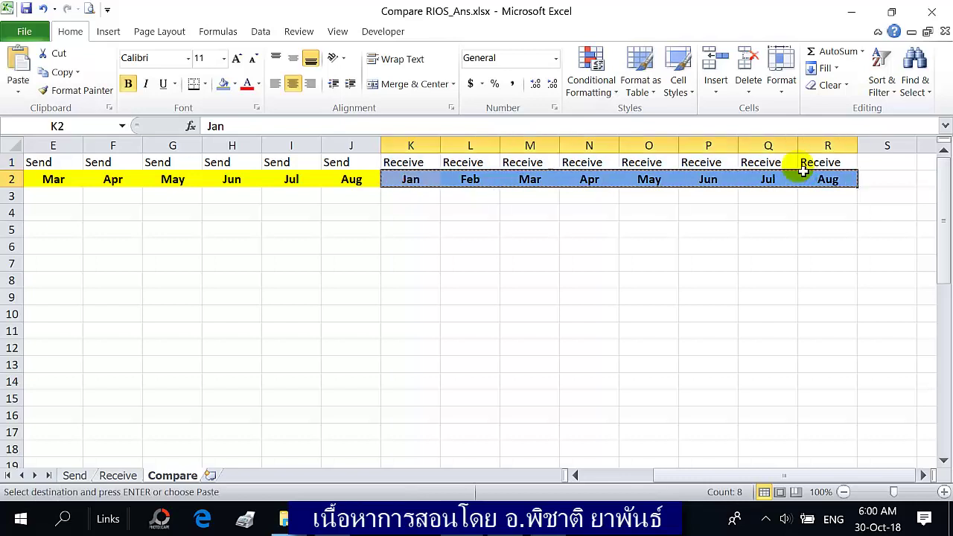
left_click(889, 179)
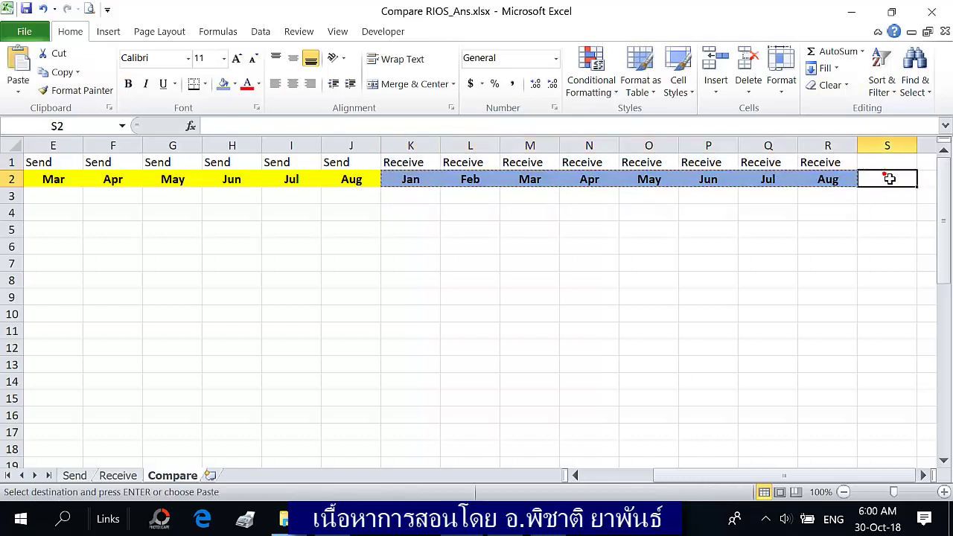
key("ctrl+v")
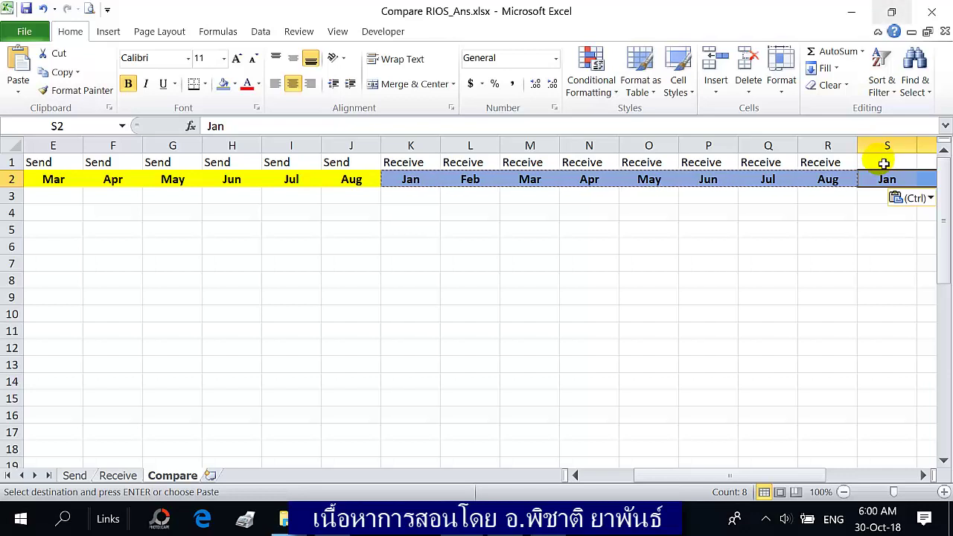
left_click(229, 84)
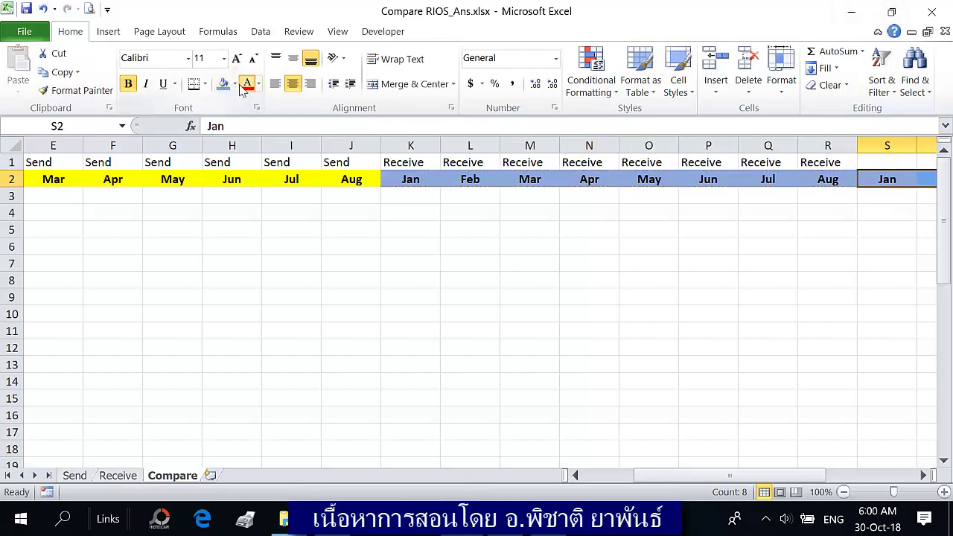
left_click(247, 83)
left_click(235, 83)
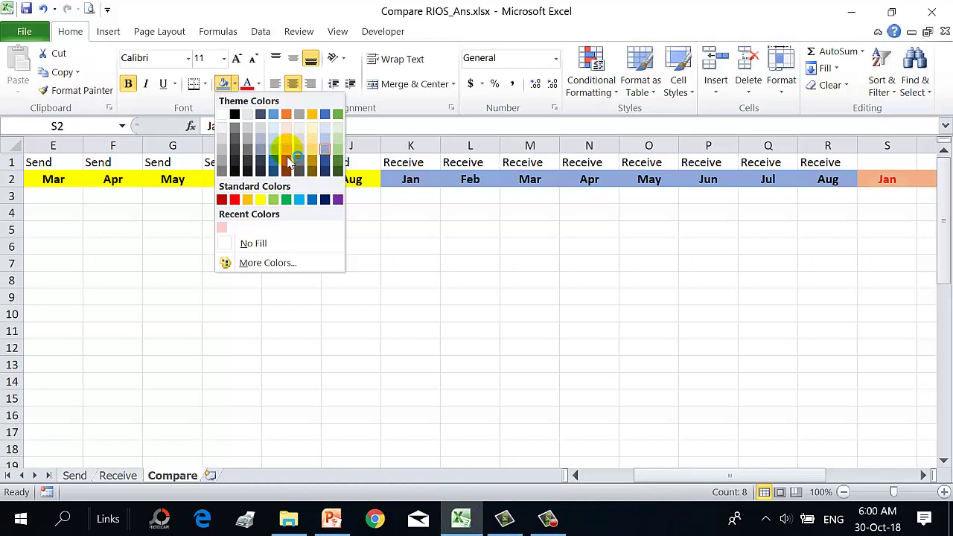
left_click(287, 149)
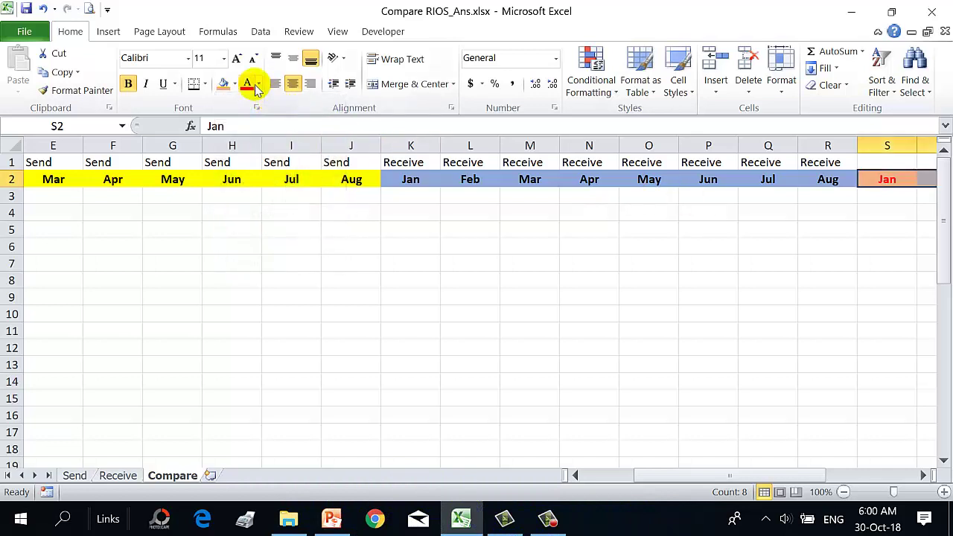
left_click(258, 84)
left_click(248, 104)
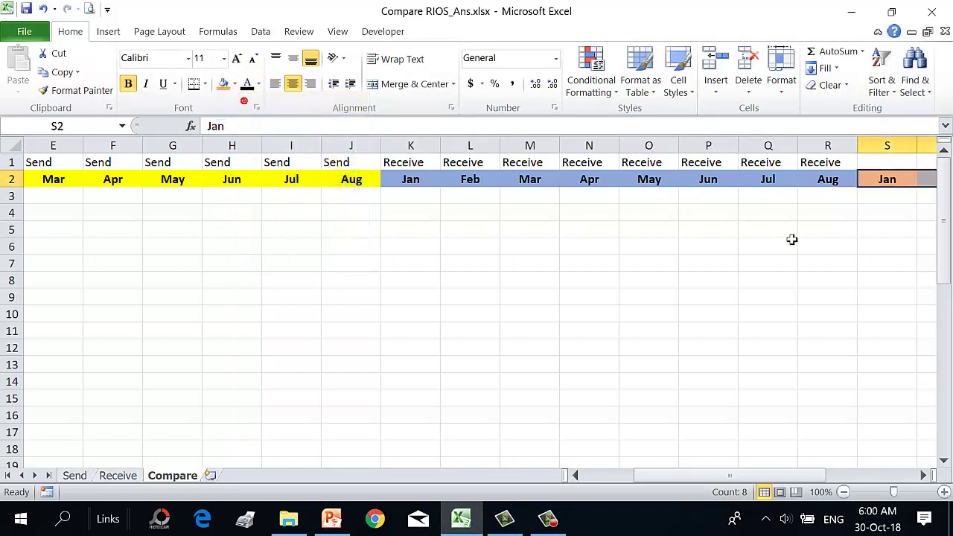
Enter Compare in every cell of S1:Z1, above the orange month headings
left_click_drag(876, 167, 821, 173)
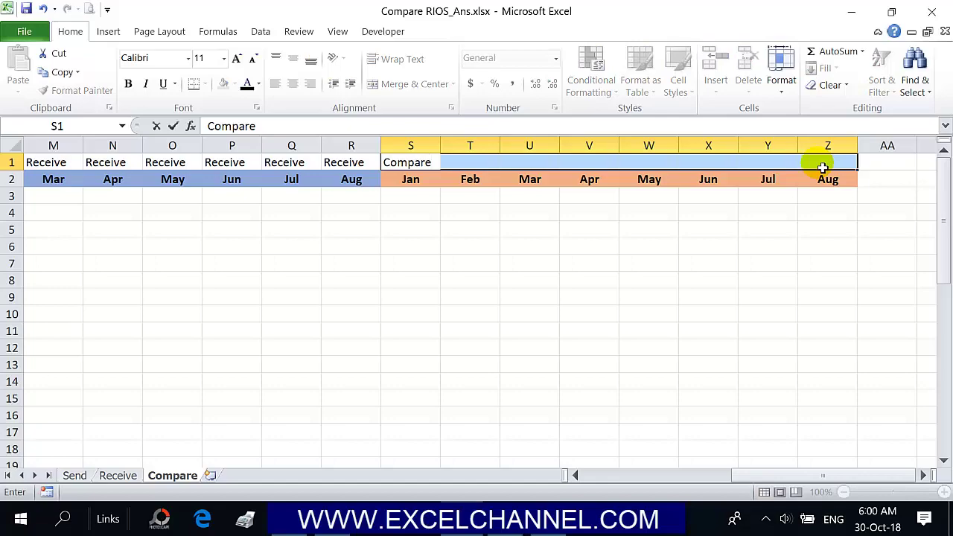
type("Compare")
key("ctrl+Return")
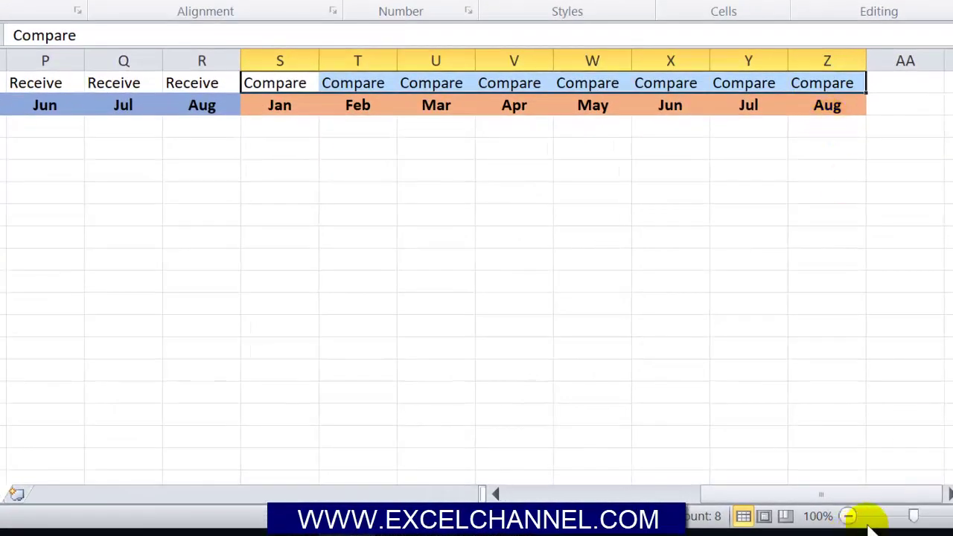
Enter =VLOOKUP($A3,Send!$A$1:$J$21,3,0) in C3 of Compare to look up the first product's January Send quantity
left_click_drag(910, 493, 178, 251)
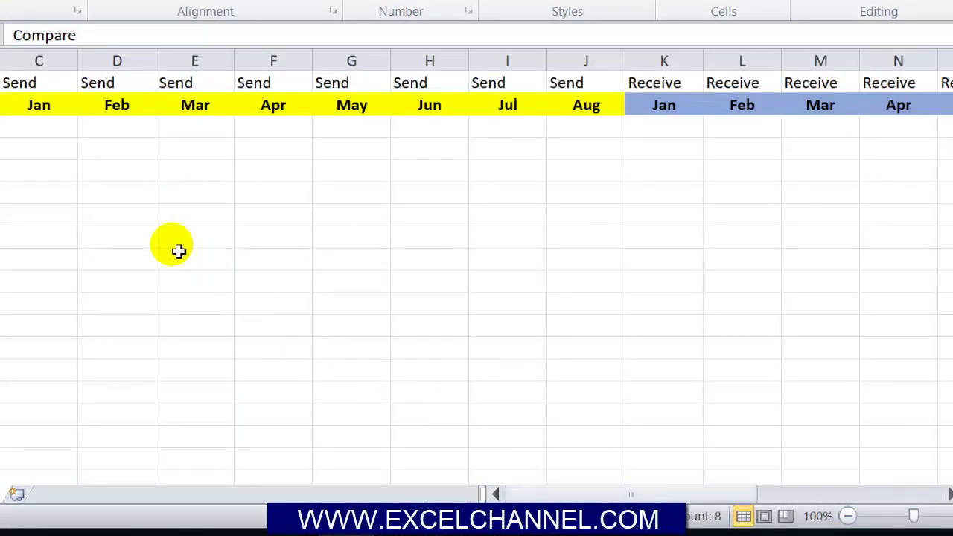
left_click(58, 133)
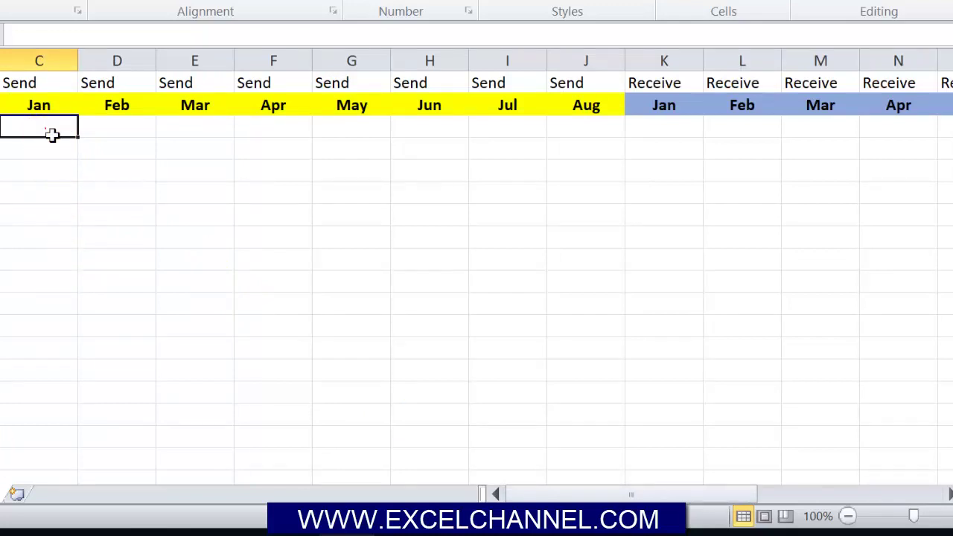
type("=")
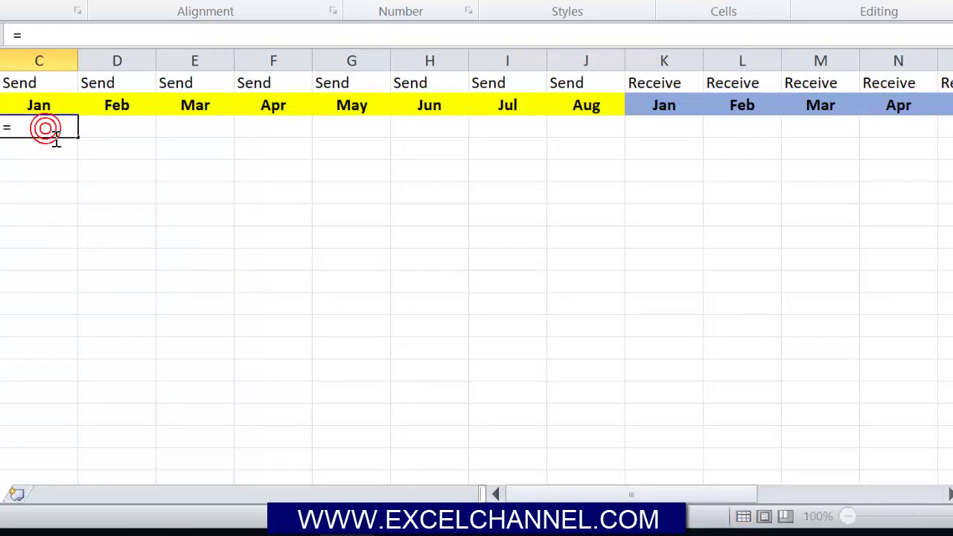
type("Vlookup")
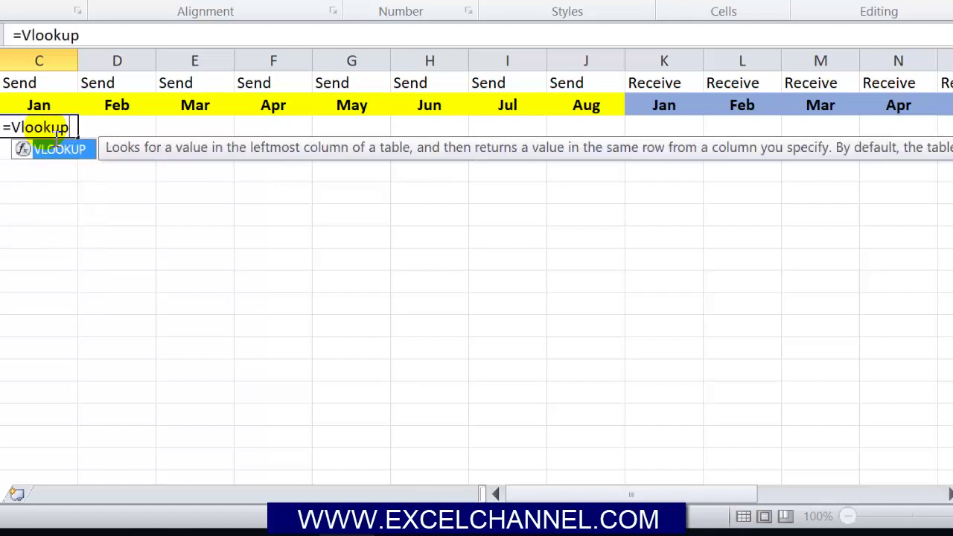
type("(")
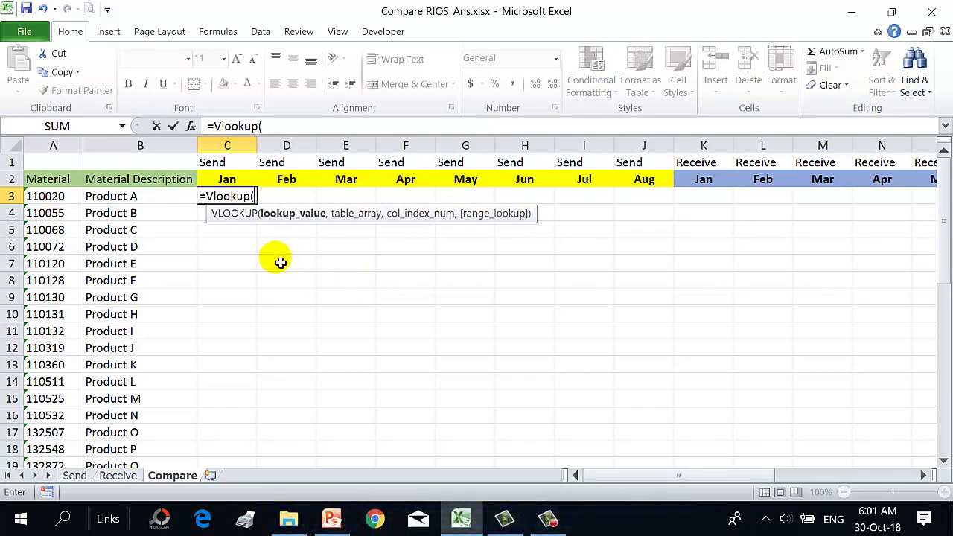
left_click(67, 198)
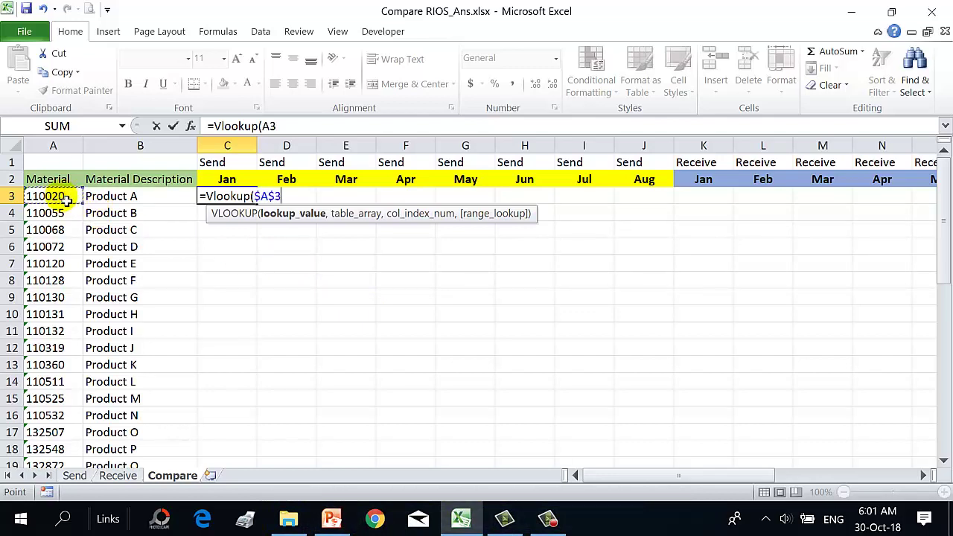
type(",")
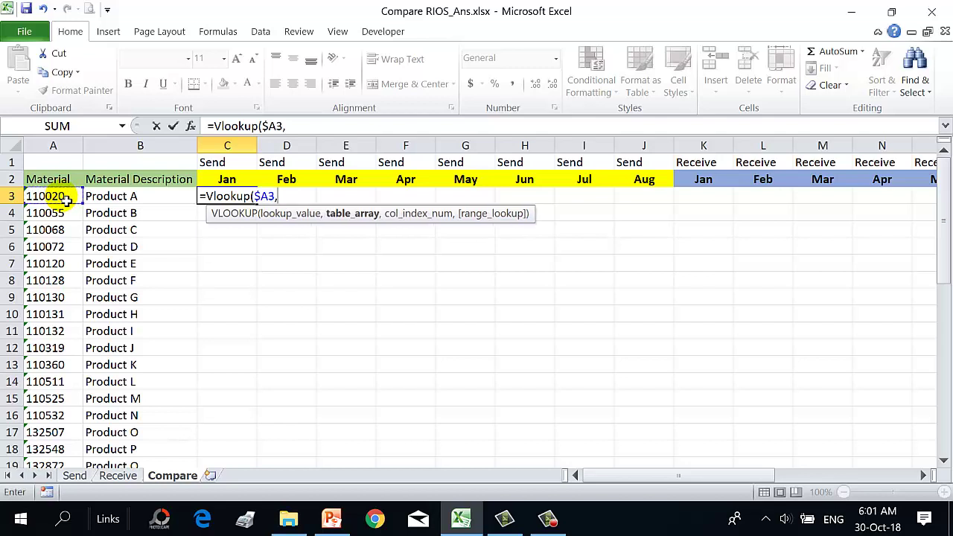
left_click(74, 476)
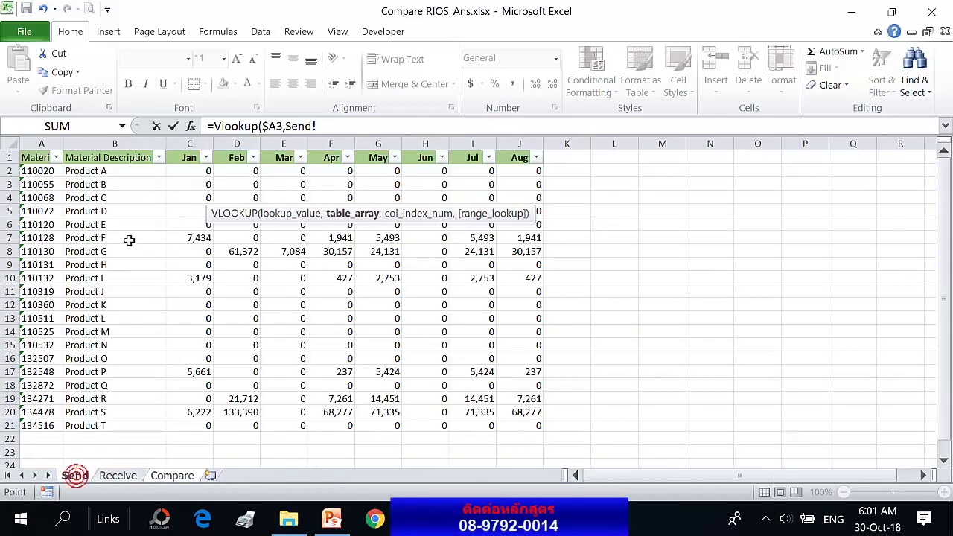
left_click_drag(41, 158, 522, 427)
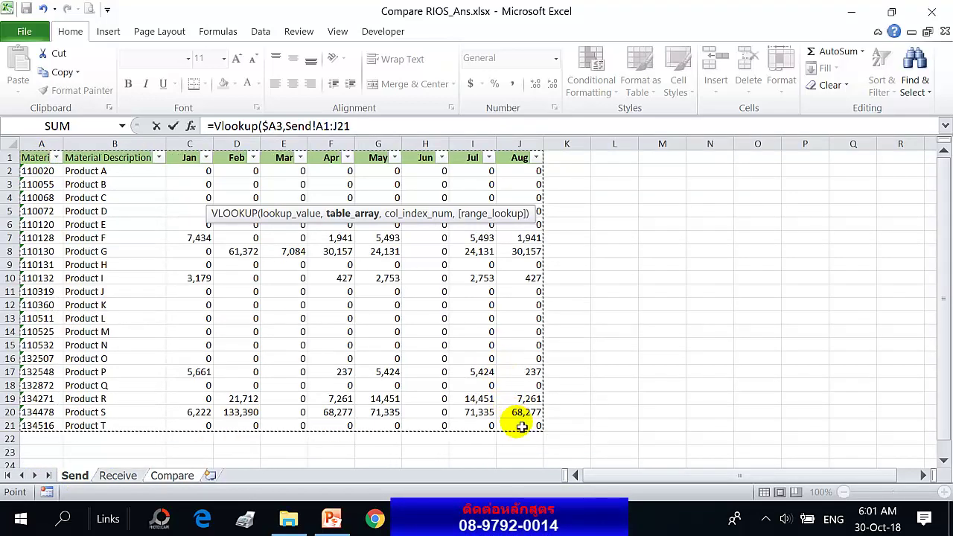
key("F4")
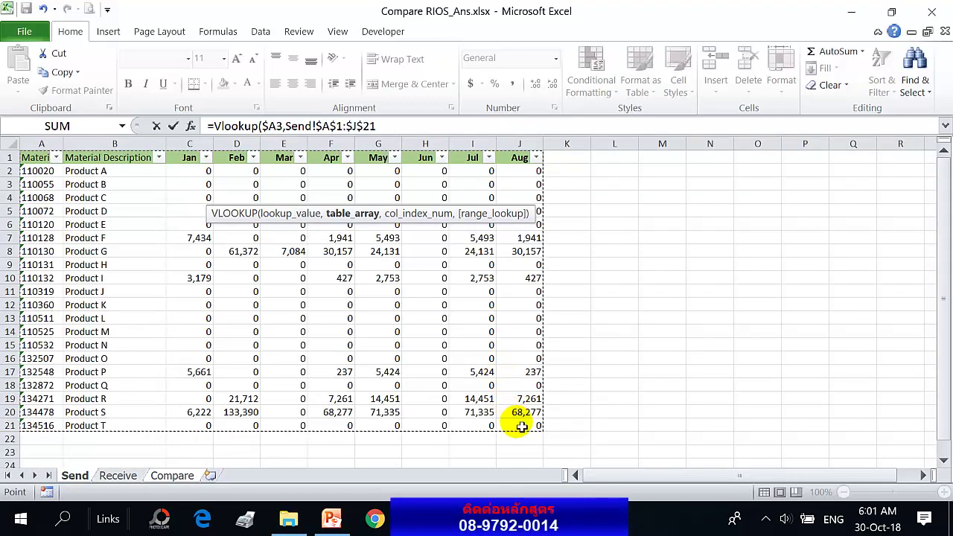
type(",")
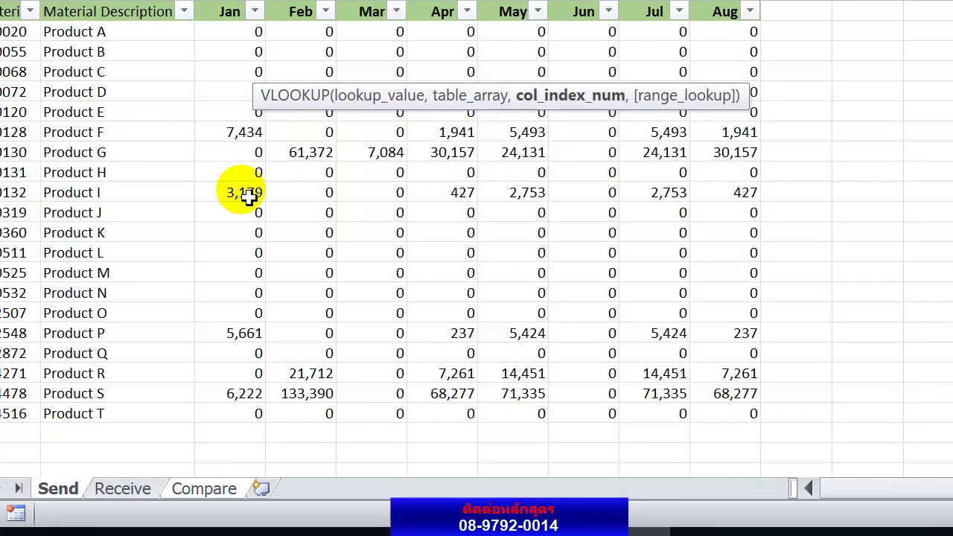
type("3,0")
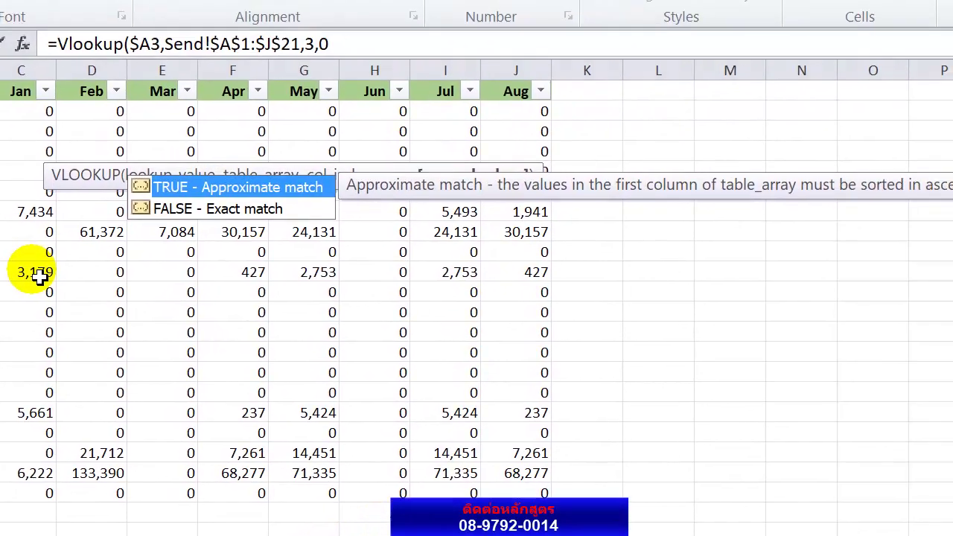
key("Return")
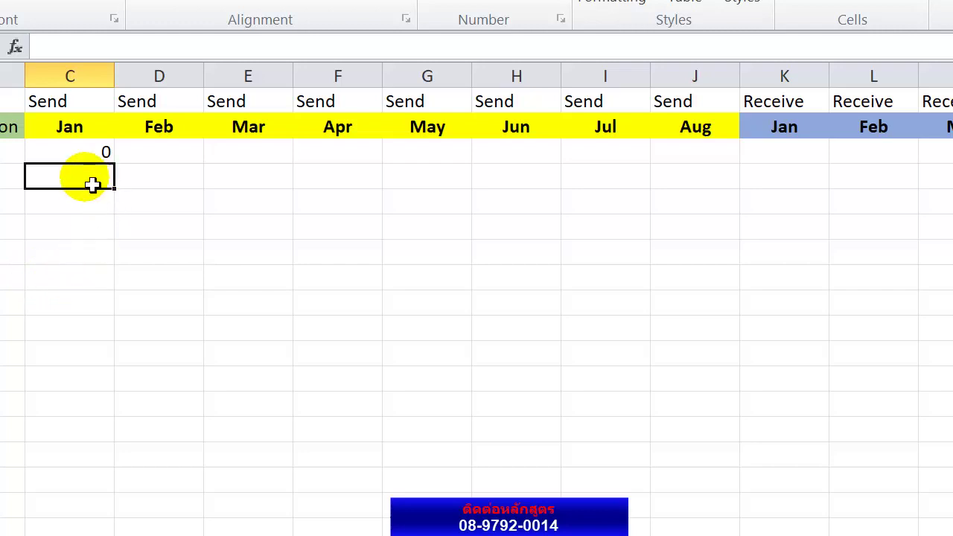
Fill the C3 lookup formula across to J3, and set the column index in February's D3 to 4
left_click(81, 154)
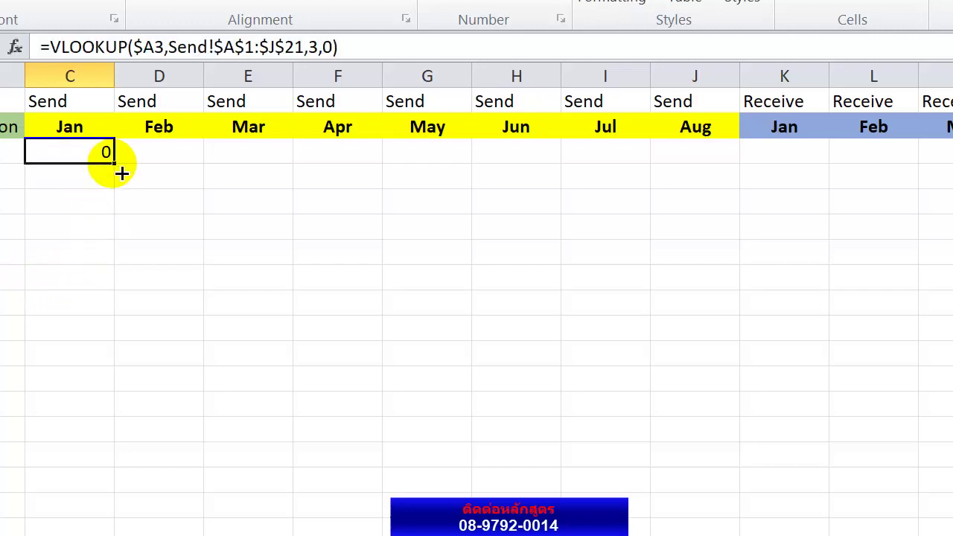
left_click_drag(121, 174, 708, 191)
left_click(211, 152)
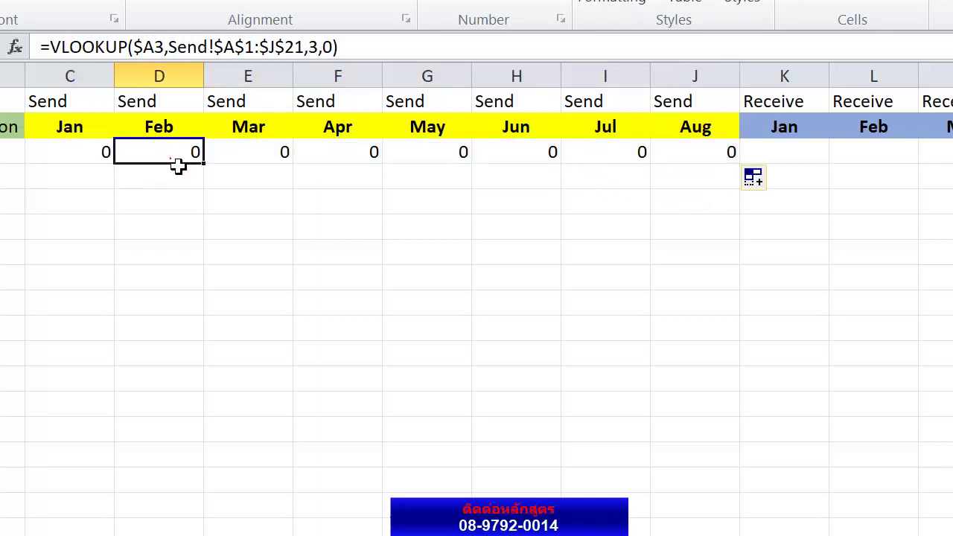
left_click(317, 47)
key("BackSpace")
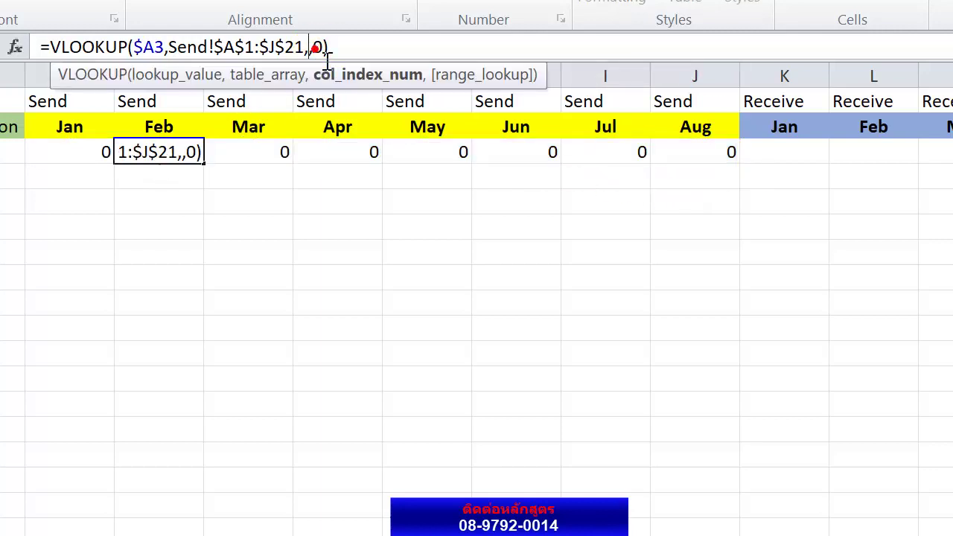
type("4")
left_click(267, 135)
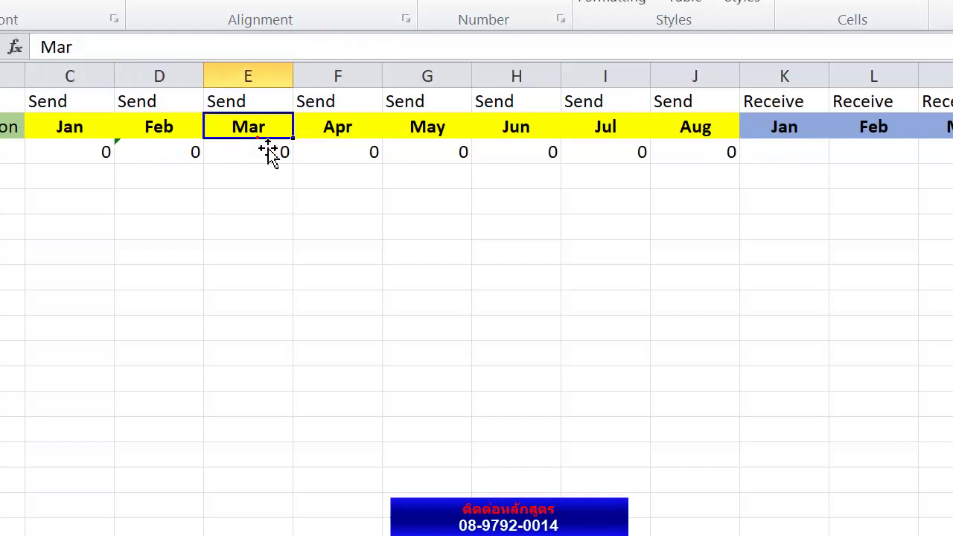
Set the VLOOKUP column index to 5 in March's E3 and to 6 in April's F3
left_click(269, 163)
left_click(320, 47)
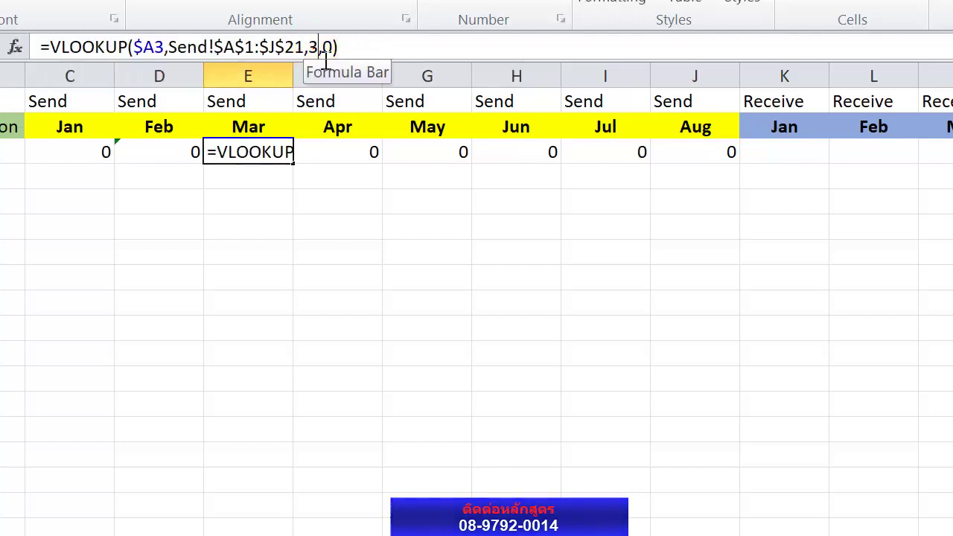
key("BackSpace")
type("5")
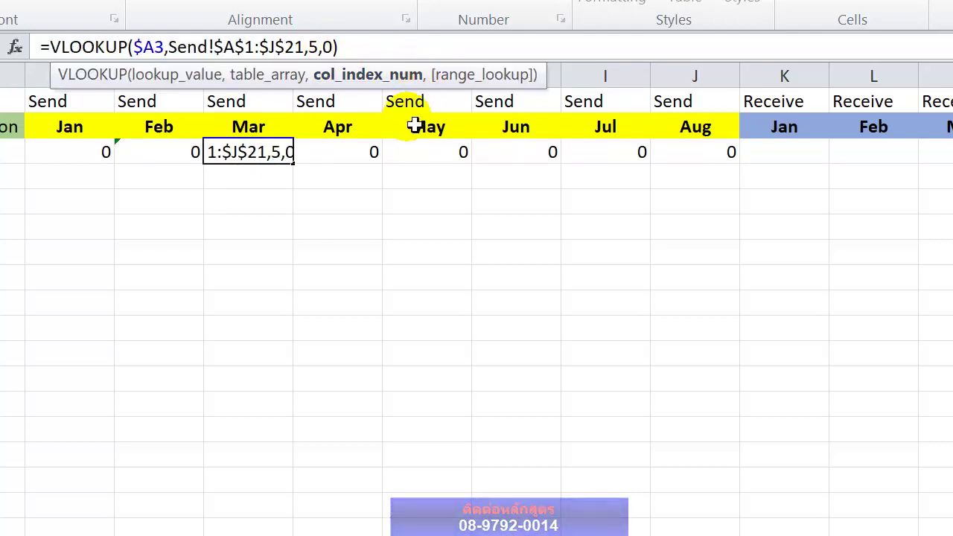
left_click(360, 160)
left_click(321, 46)
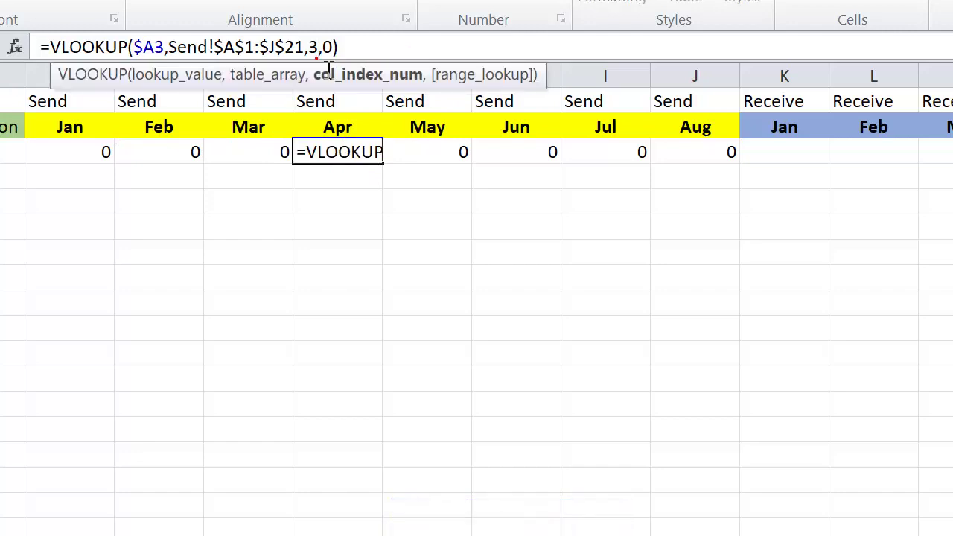
key("BackSpace")
type("6")
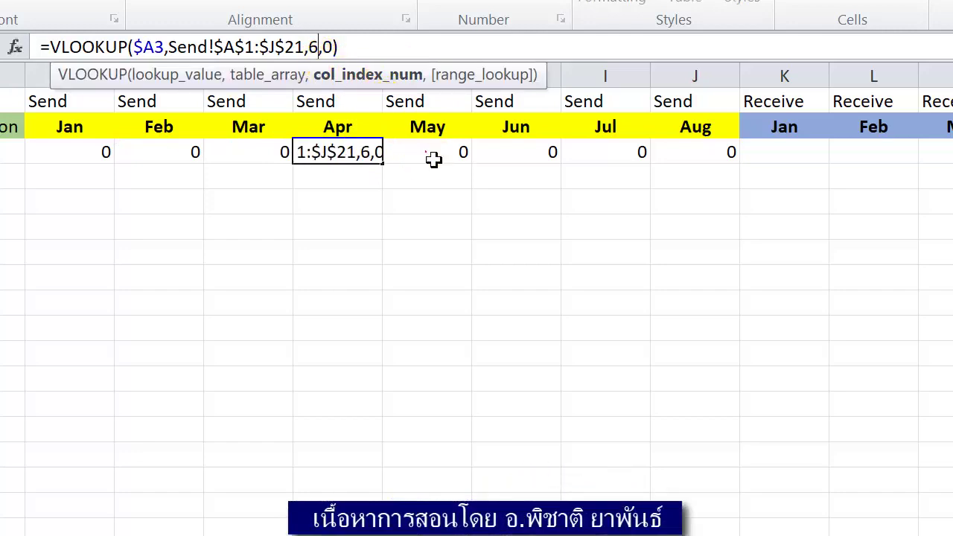
Set the Send VLOOKUP's column index to 7 in May's G3, and update June's H3 index to point to June's column
left_click(426, 152)
left_click(313, 47)
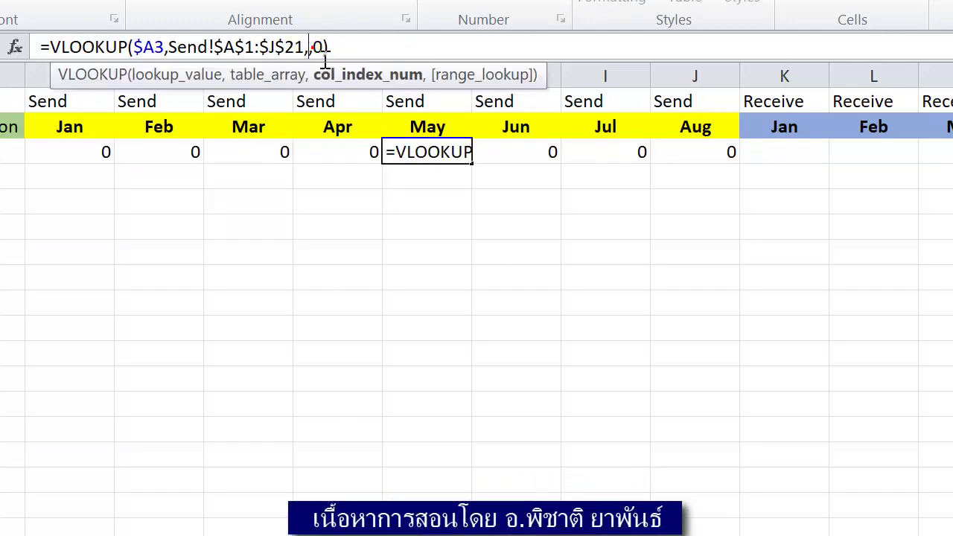
type("7")
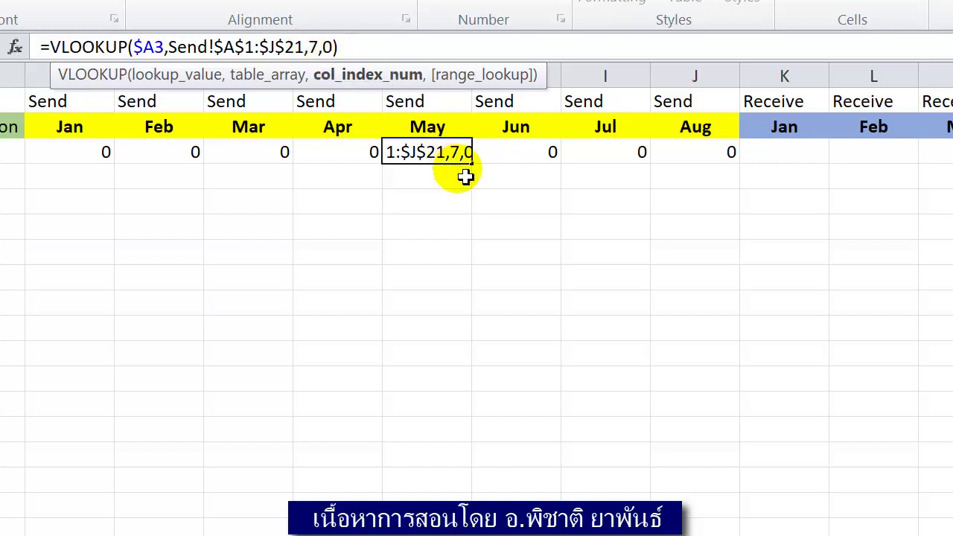
left_click(513, 153)
left_click(312, 48)
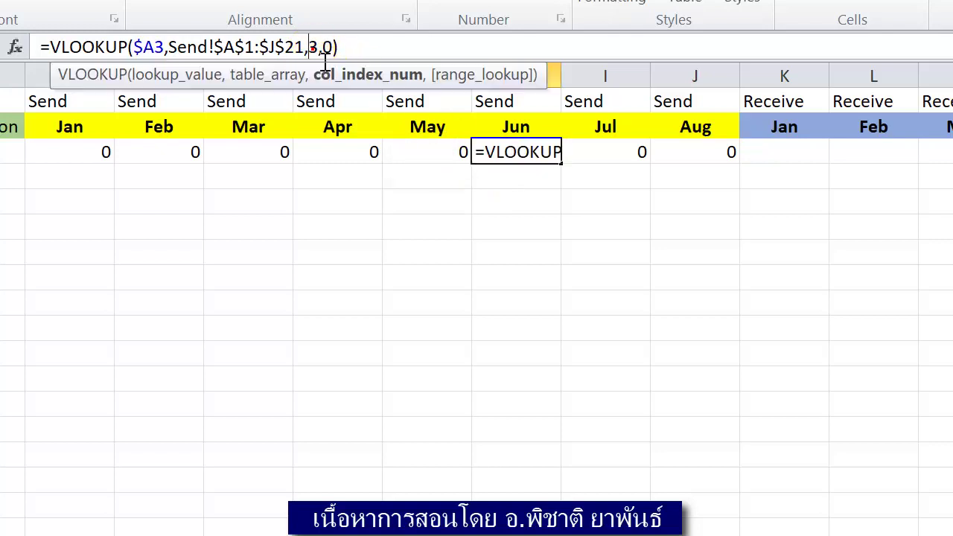
Set the Send VLOOKUP's column index to 9 in July's I3 and to 10 in August's J3
left_click(624, 150)
left_click(309, 47)
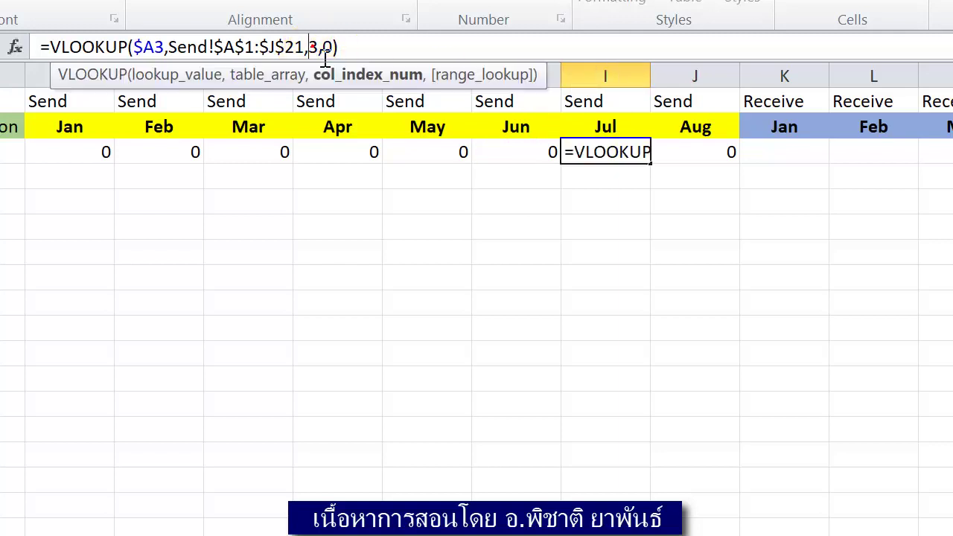
type("9")
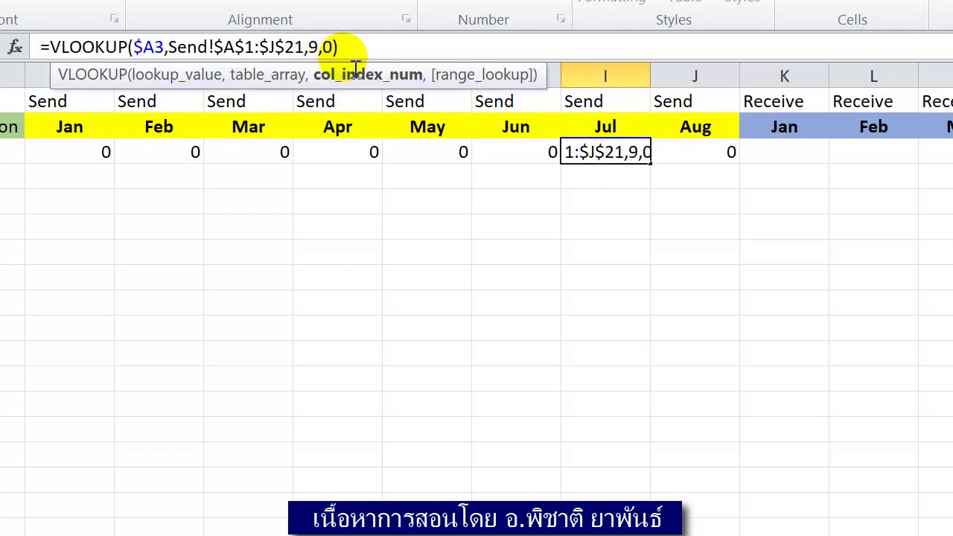
left_click(693, 149)
double_click(694, 152)
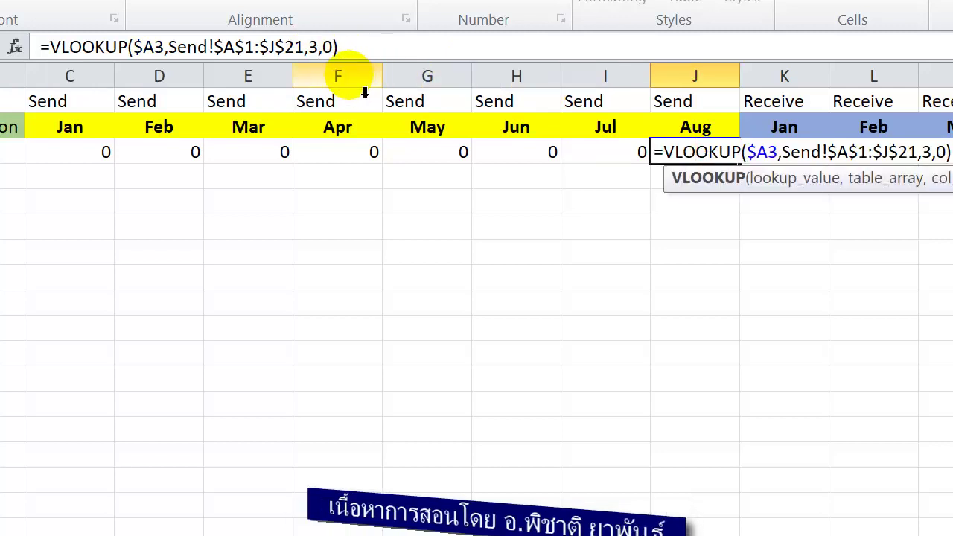
left_click(321, 46)
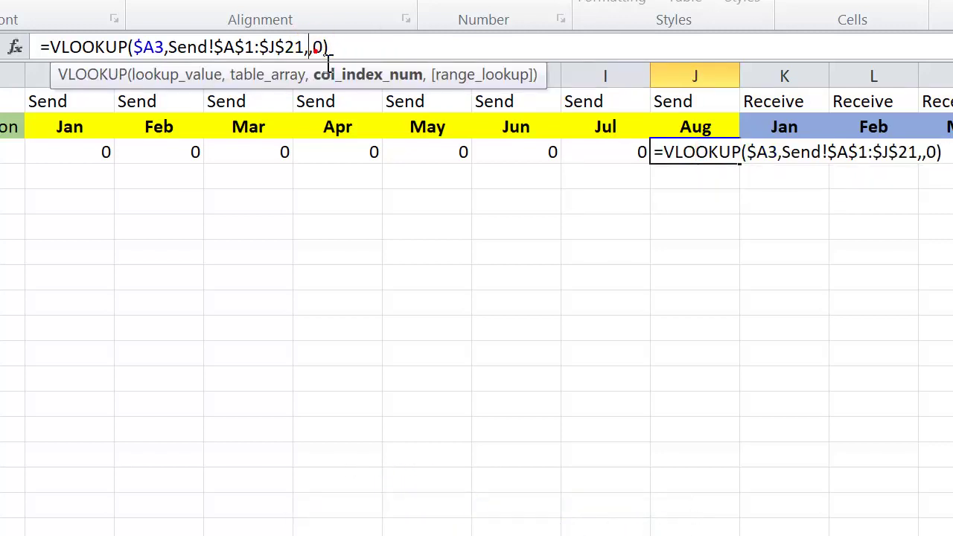
type("10")
key("Return")
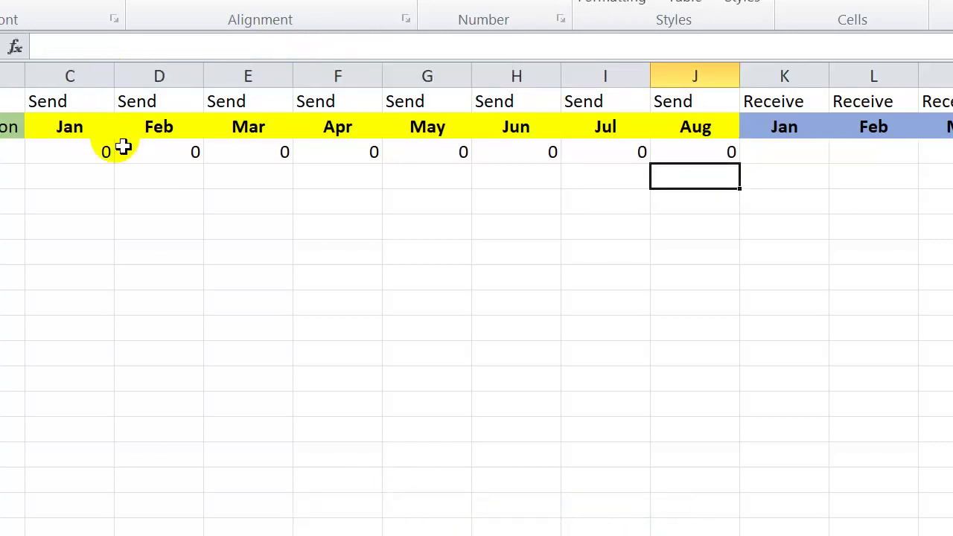
Check the VLOOKUP column index in each Send month's formula from C3 through J3
left_click(99, 154)
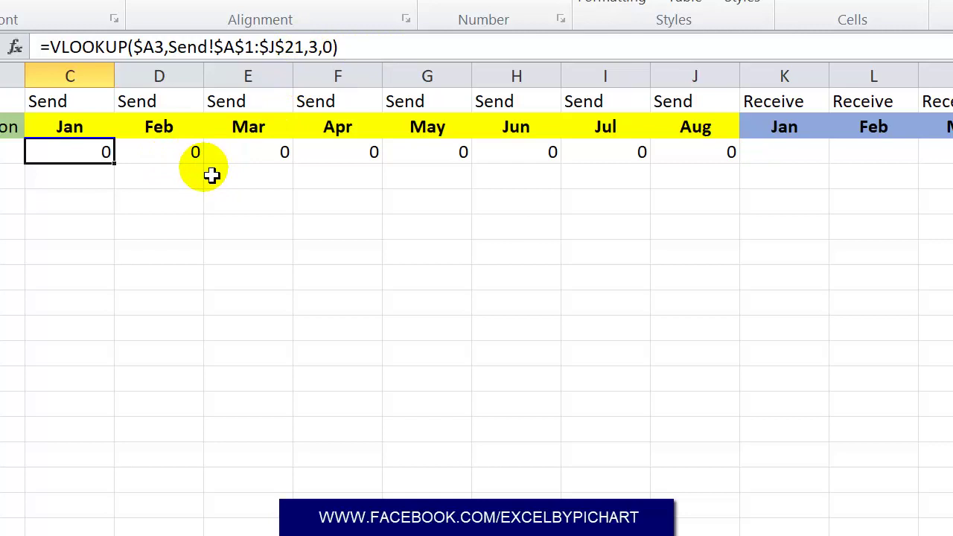
key("Right")
key("Right")
key("Right")
key("Right")
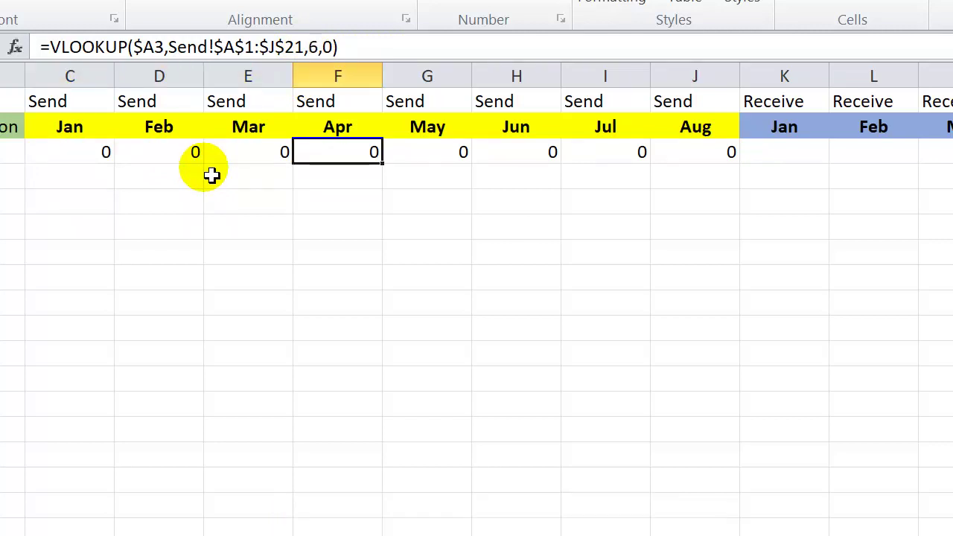
key("Right")
key("Right")
key("Right")
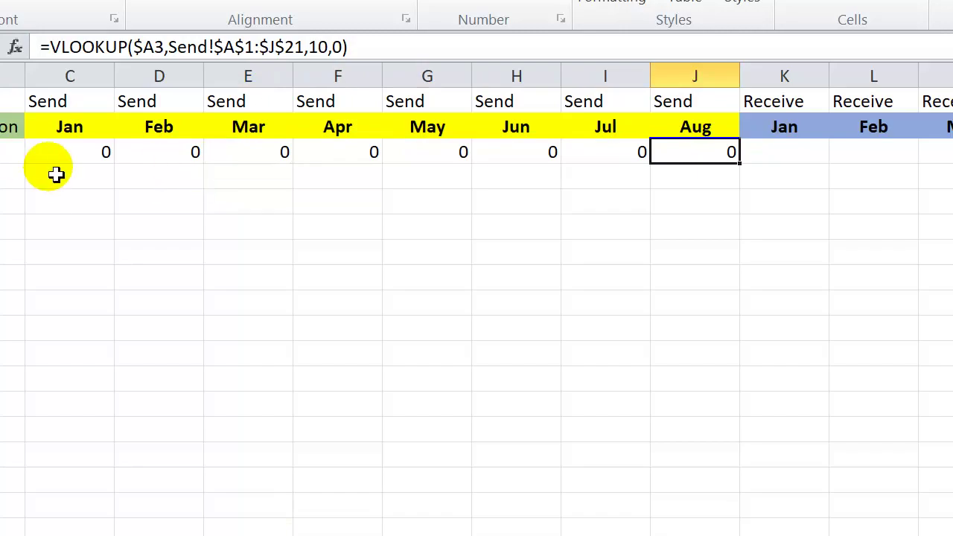
Fill the January to August Send lookup formulas in C3:J3 down to row 24, and review the filled rows
mouse_move(52, 158)
left_mouse_down()
mouse_move(487, 198)
mouse_move(708, 172)
mouse_move(696, 146)
left_mouse_up()
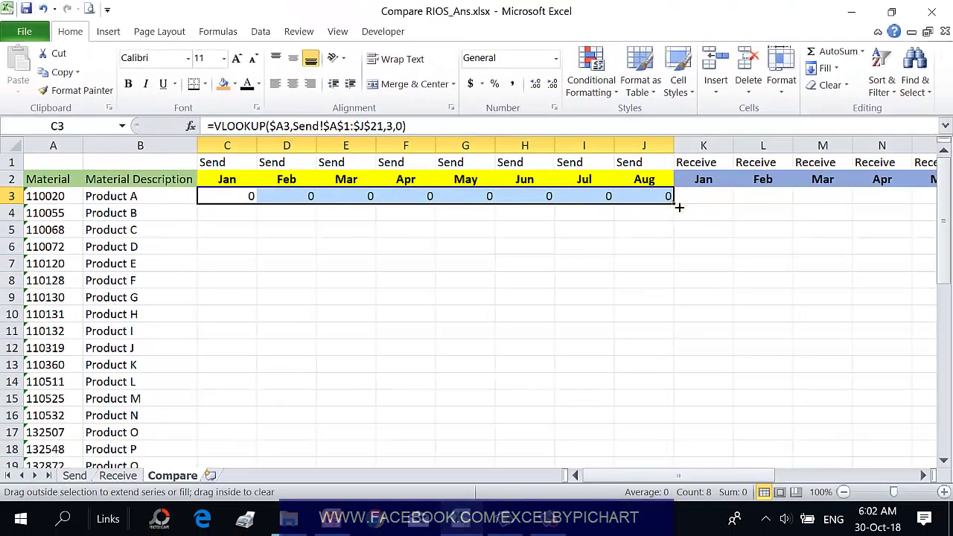
left_click_drag(679, 207, 670, 447)
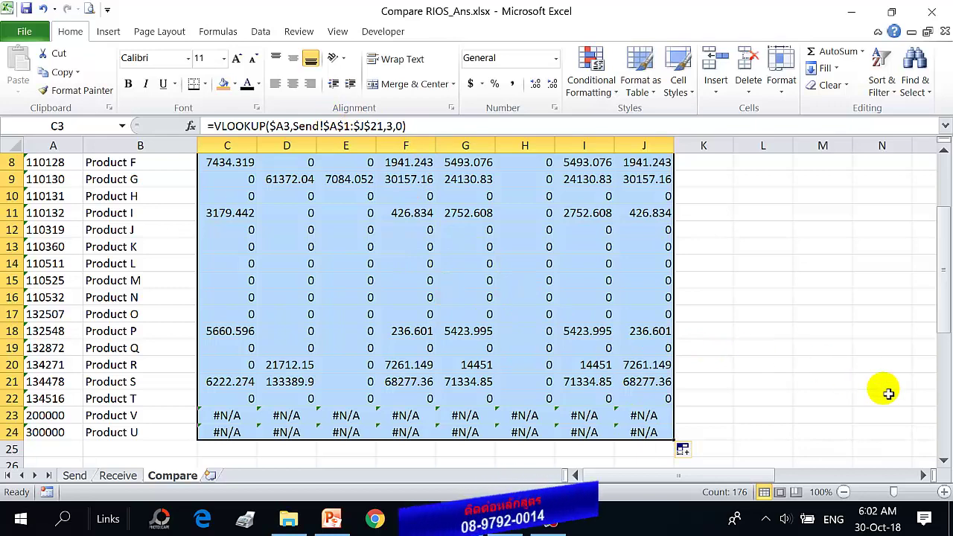
mouse_move(944, 322)
left_mouse_down()
mouse_move(947, 268)
mouse_move(944, 319)
left_mouse_up()
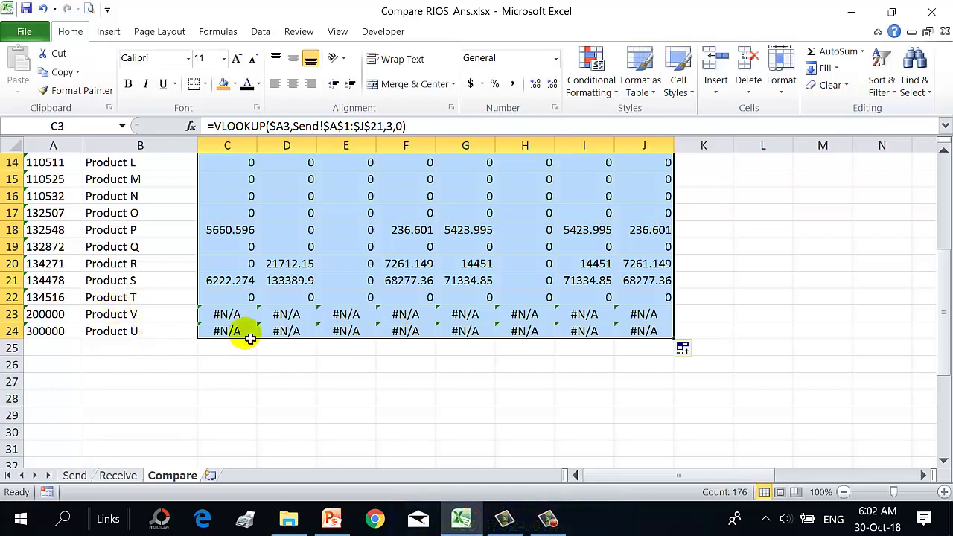
left_click_drag(941, 325, 932, 206)
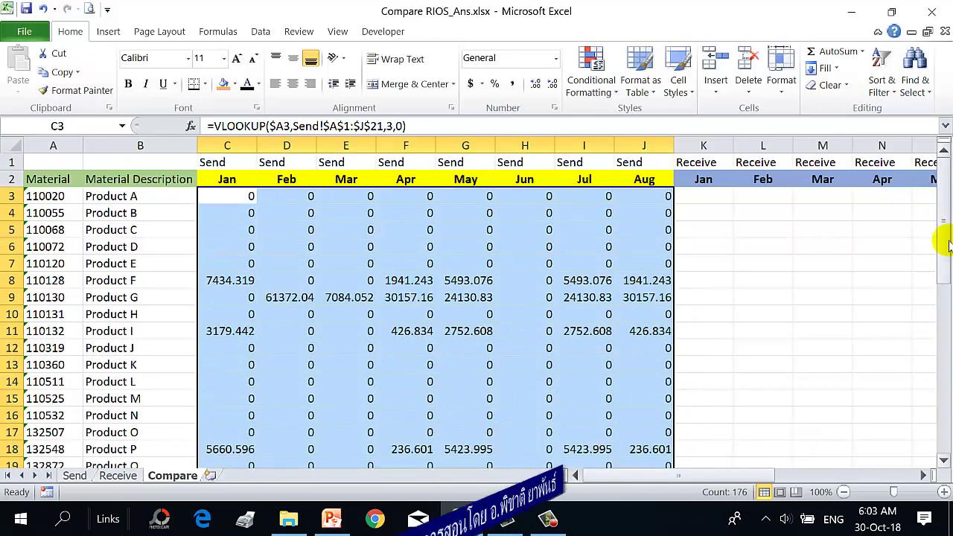
left_click_drag(939, 239, 936, 223)
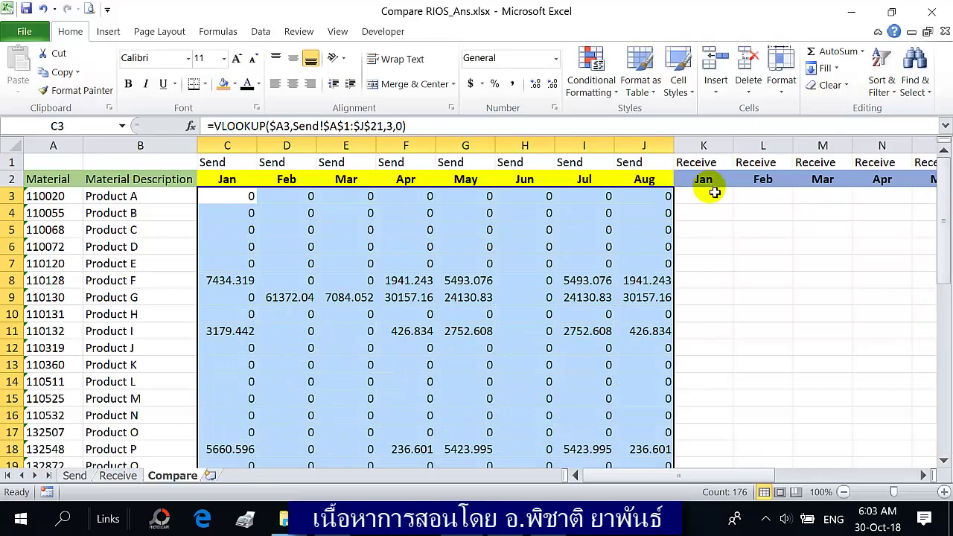
Start a VLOOKUP formula in January's Receive cell K3 with $A3 as the lookup value
left_click(713, 200)
type("=")
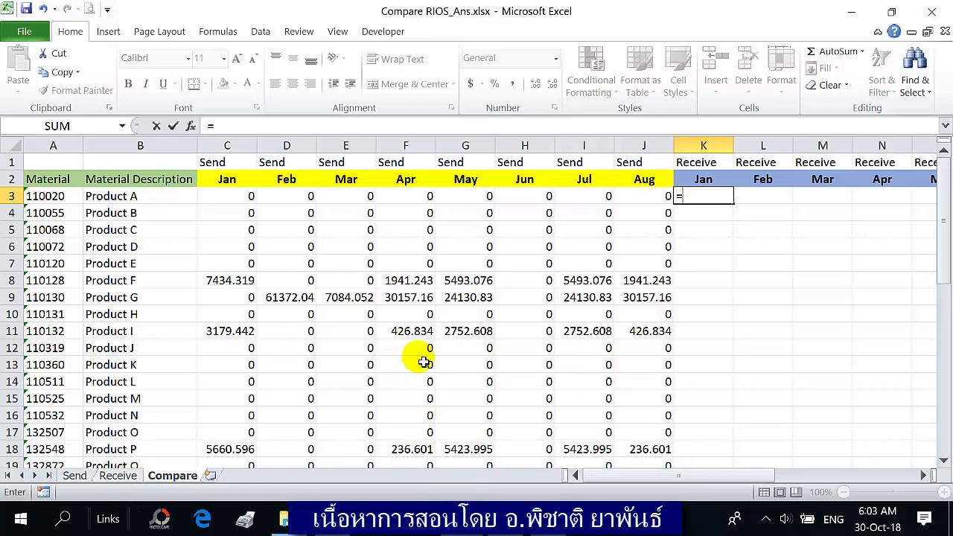
type("vloo")
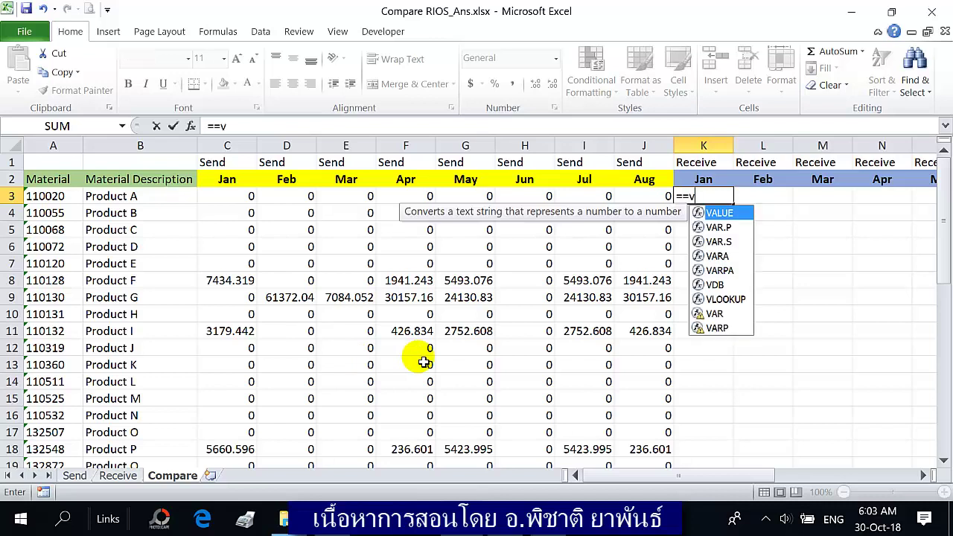
key("BackSpace")
key("BackSpace")
key("BackSpace")
key("BackSpace")
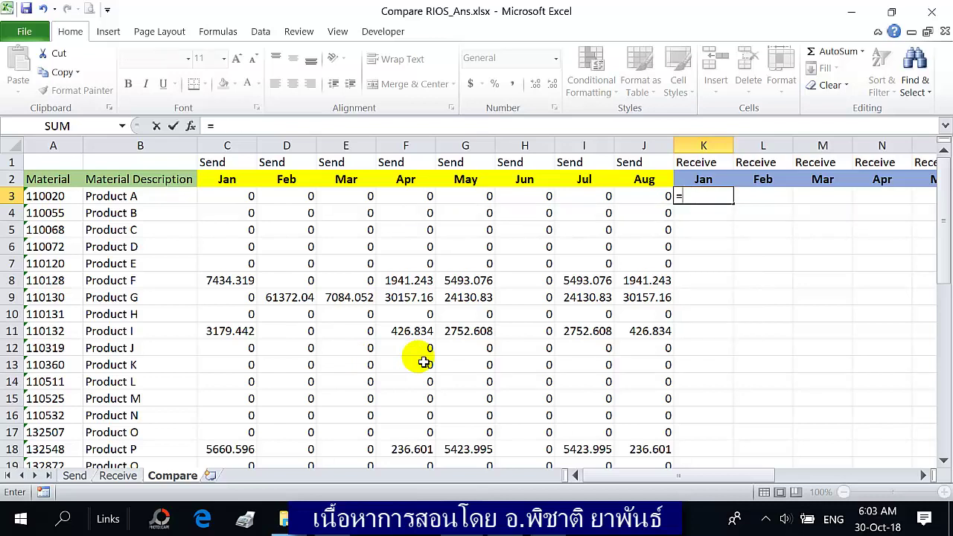
type("vl")
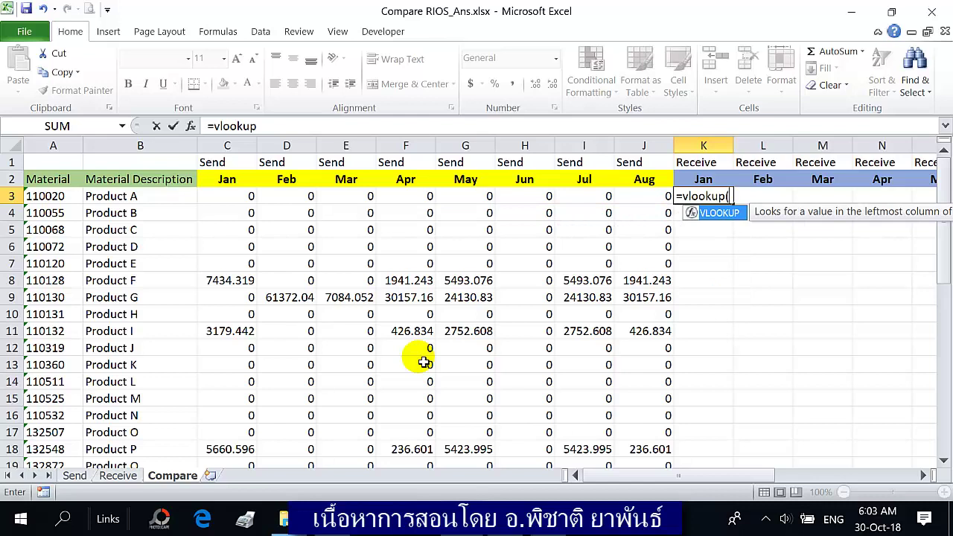
type("ookup(")
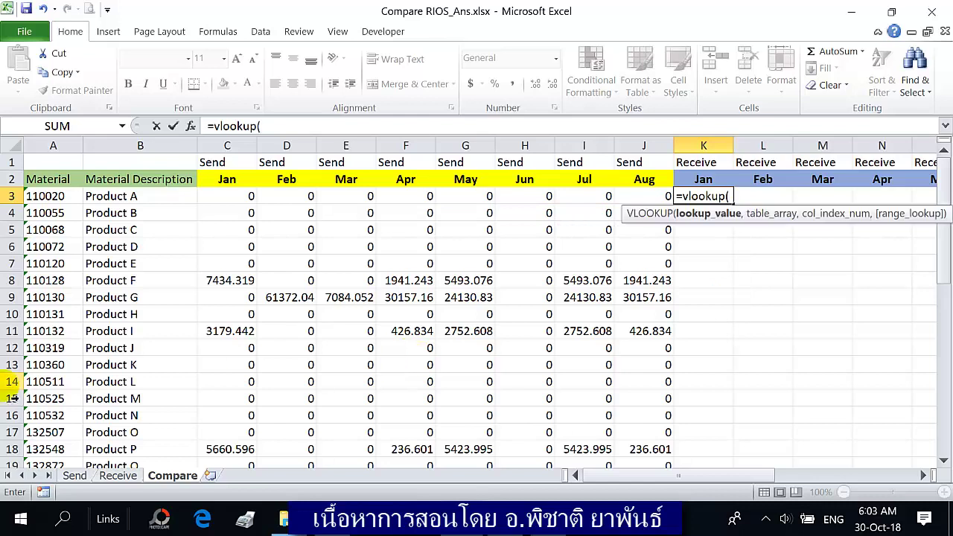
left_click(62, 197)
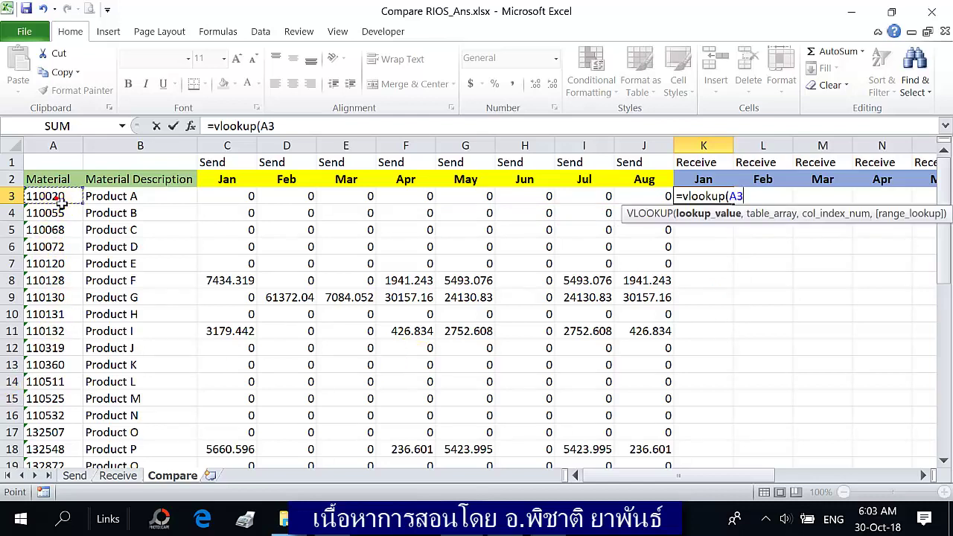
key("F4")
key("F4")
type(",")
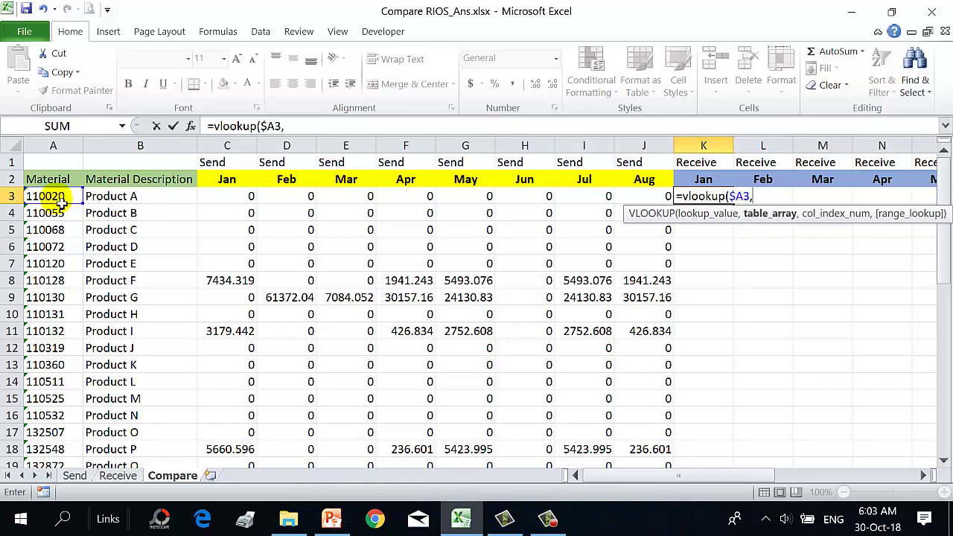
Complete the K3 lookup with table Receive!$A$1:$J$21, column index 3 and exact match 0
left_click(116, 476)
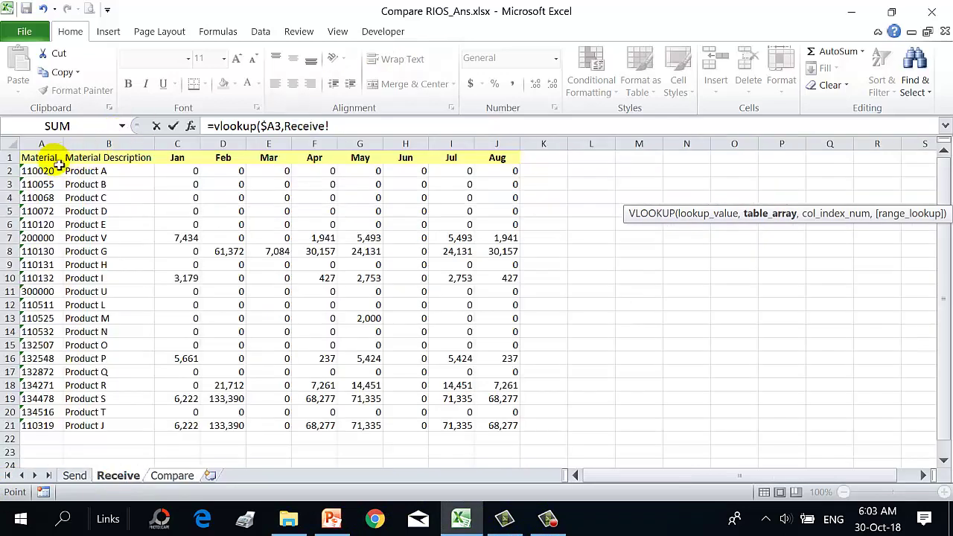
left_click_drag(37, 164, 506, 428)
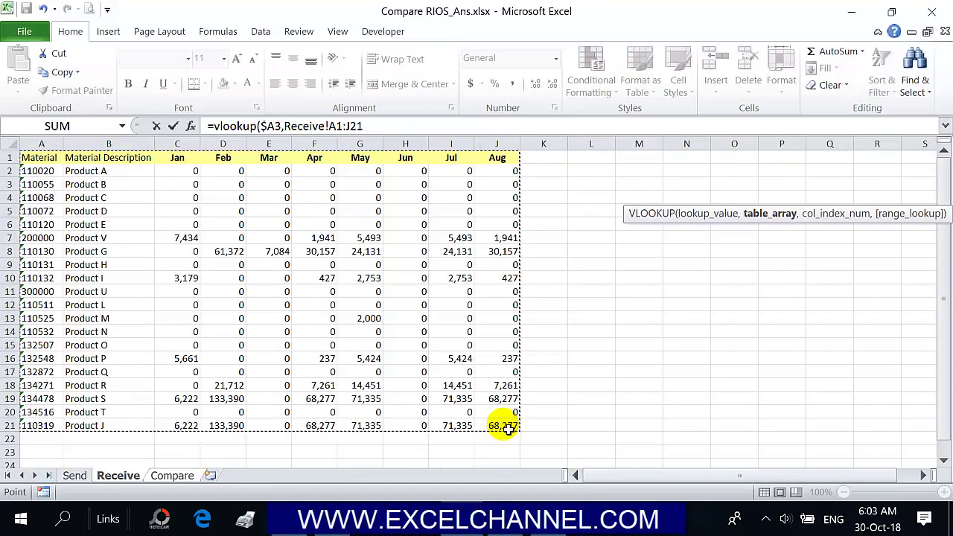
key("F4")
type(",")
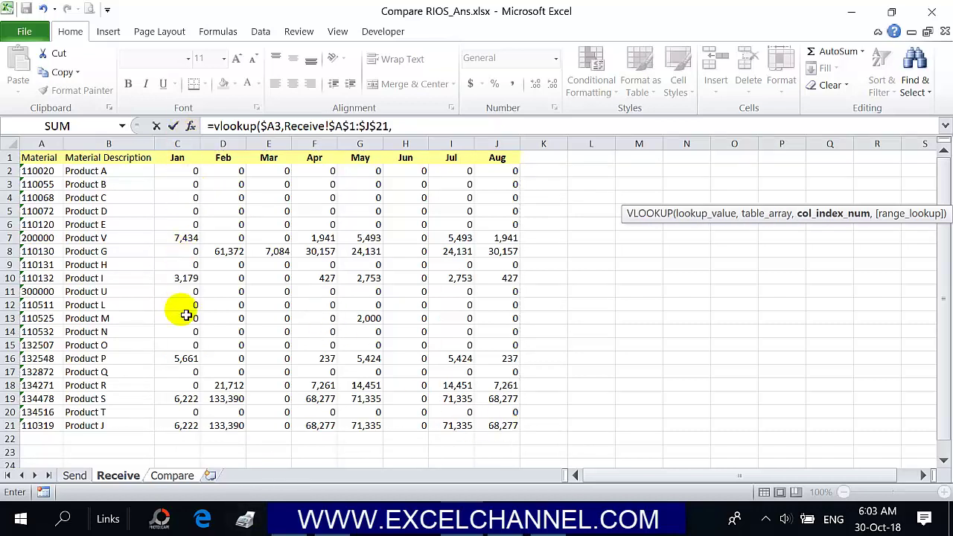
type("3,")
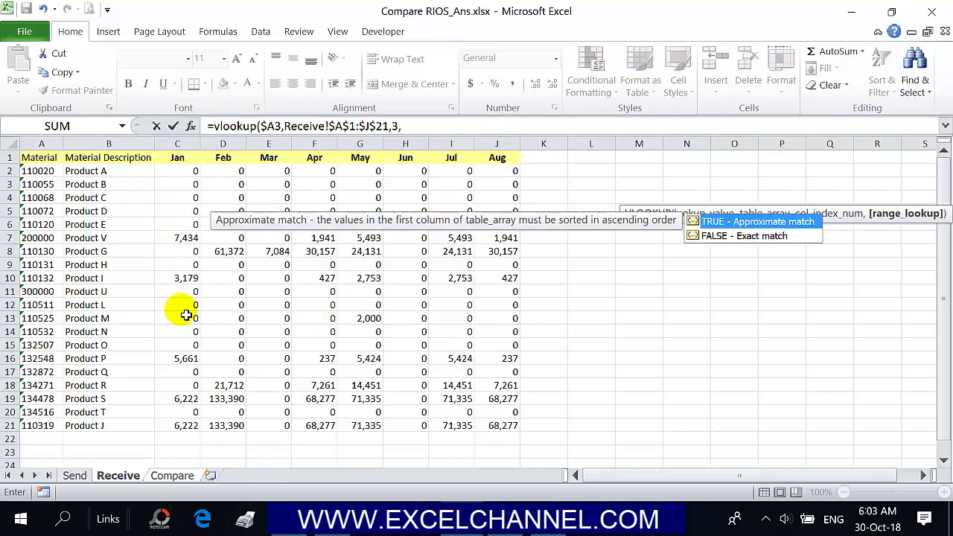
type("0")
key("Return")
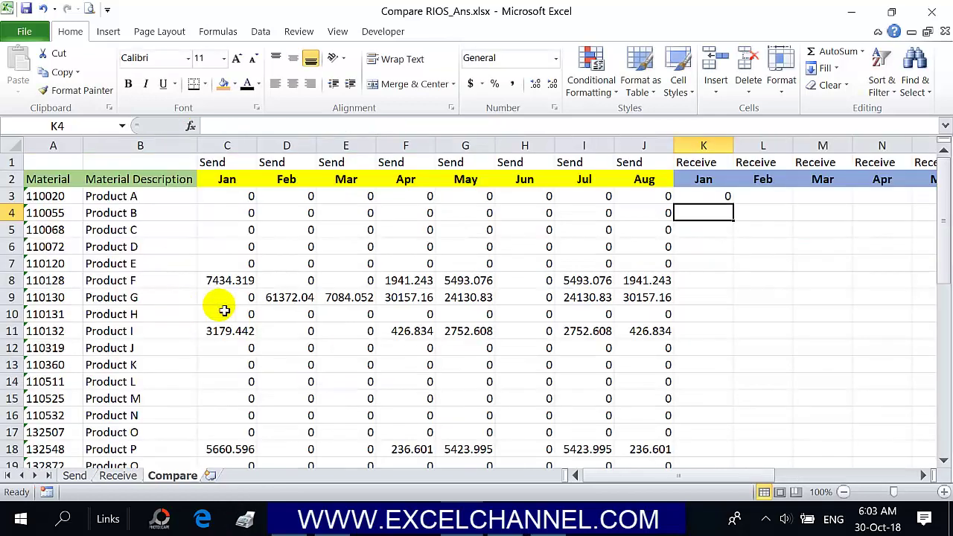
Fill the K3 Receive lookup across to R3, and set the column index in February's L3 to 4
left_click(710, 203)
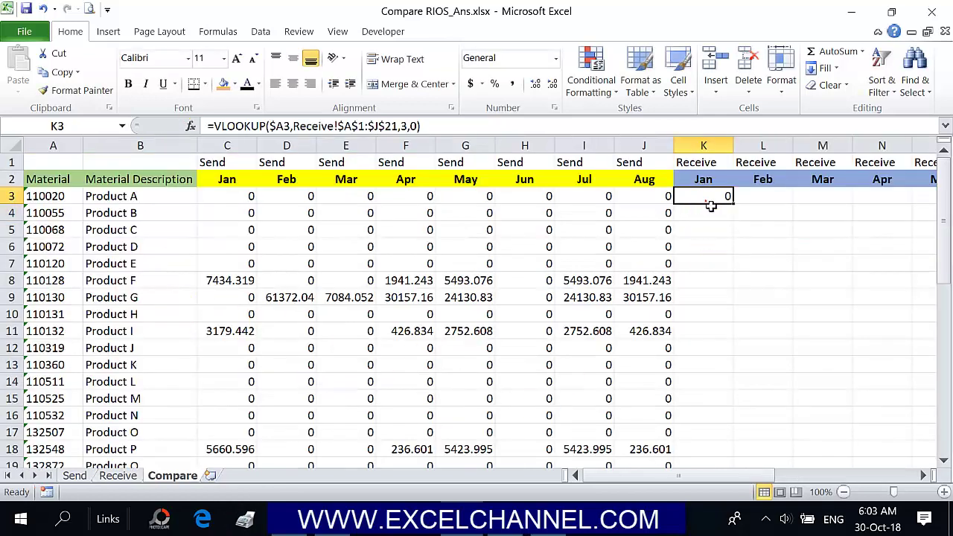
left_click_drag(737, 211, 868, 209)
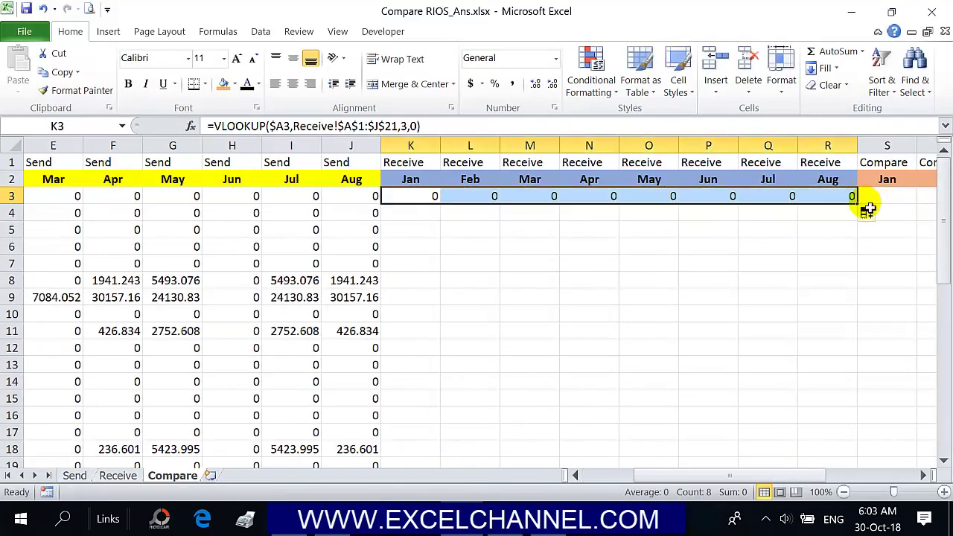
left_click(434, 197)
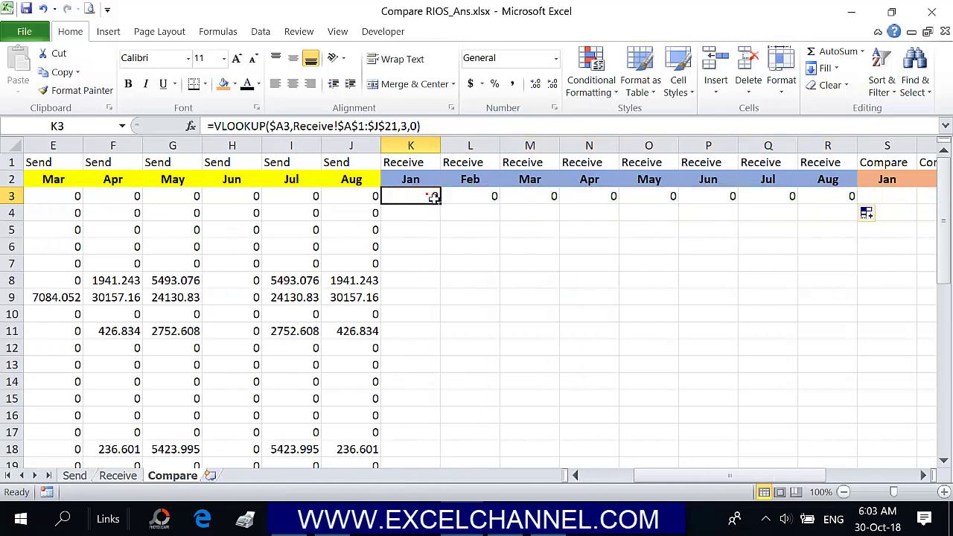
left_click(468, 202)
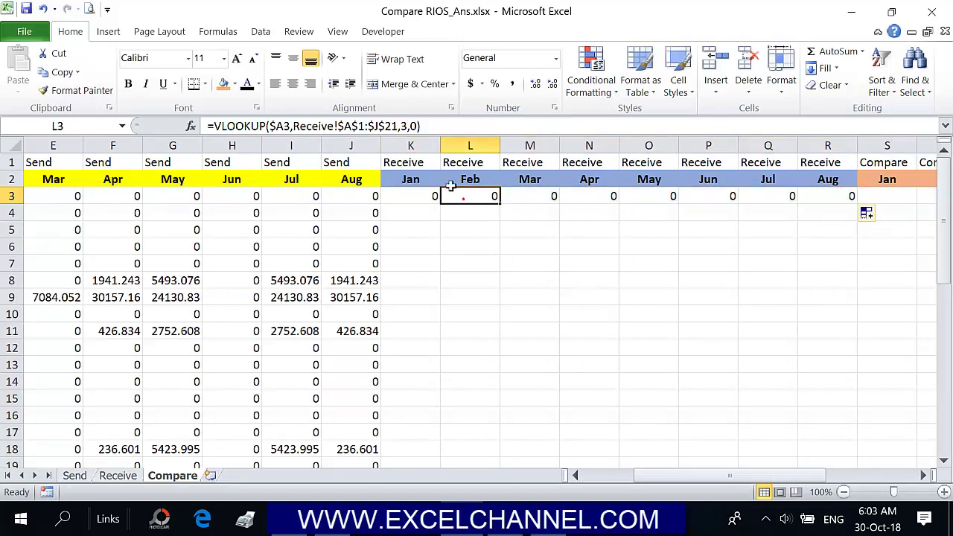
left_click(411, 128)
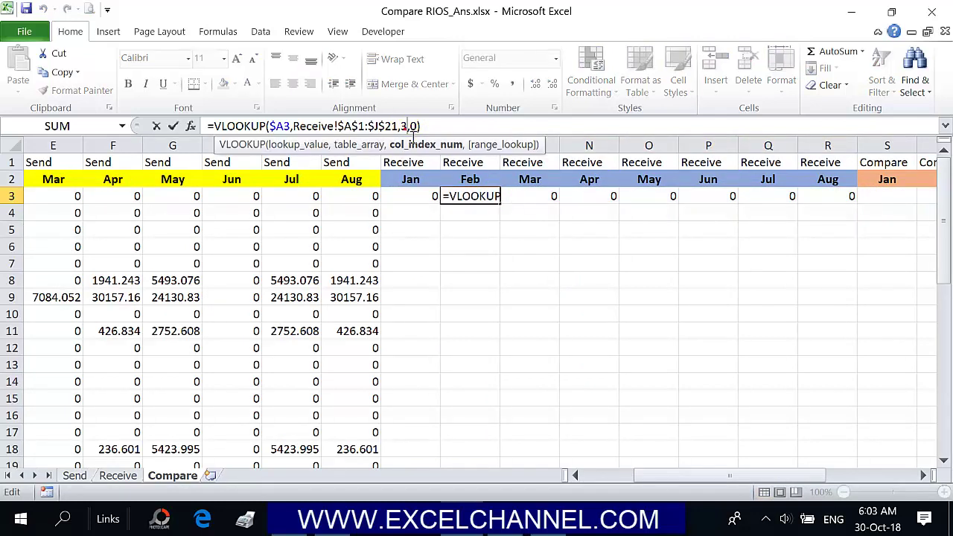
key("BackSpace")
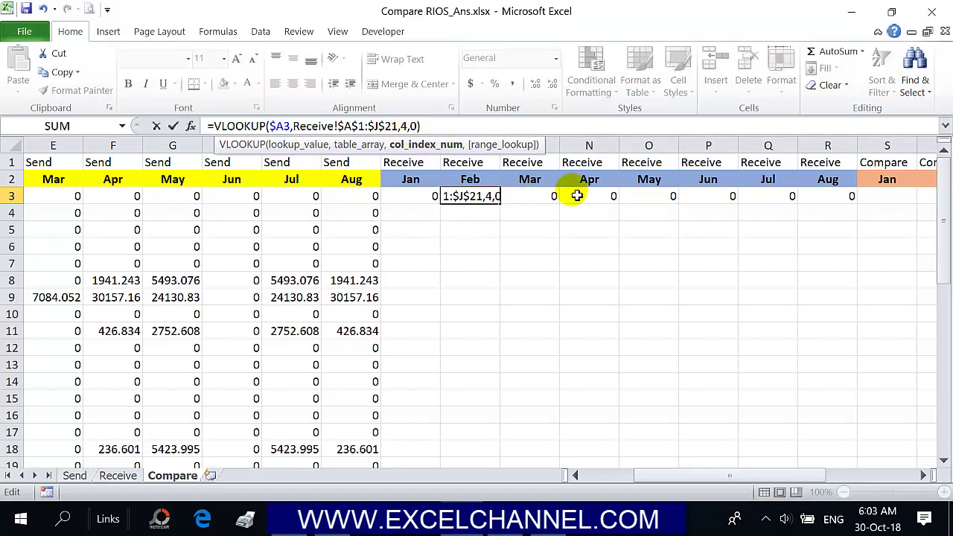
key("Tab")
Set the Receive lookup's column index in March's M3 to 5, and replace April's N3 index with April's column number
left_click(411, 128)
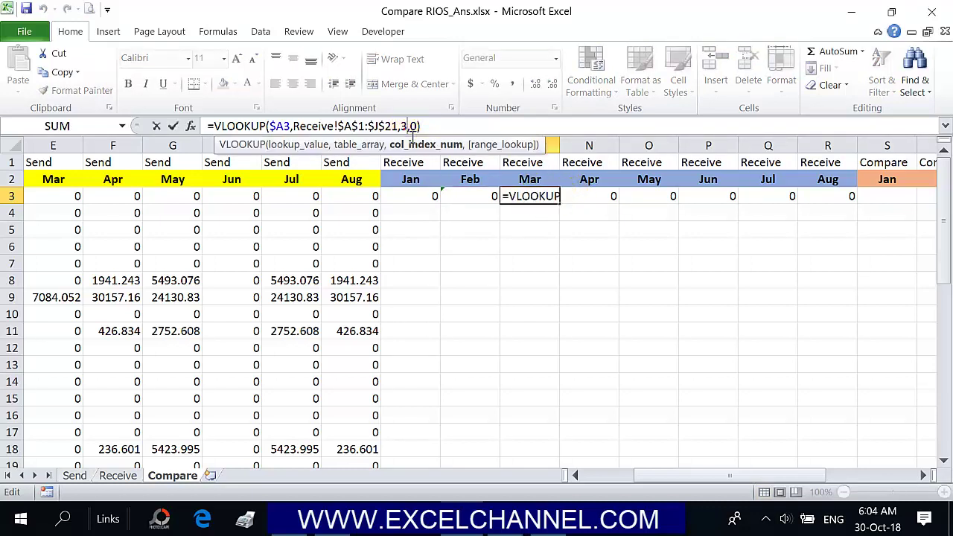
key("BackSpace")
type("5")
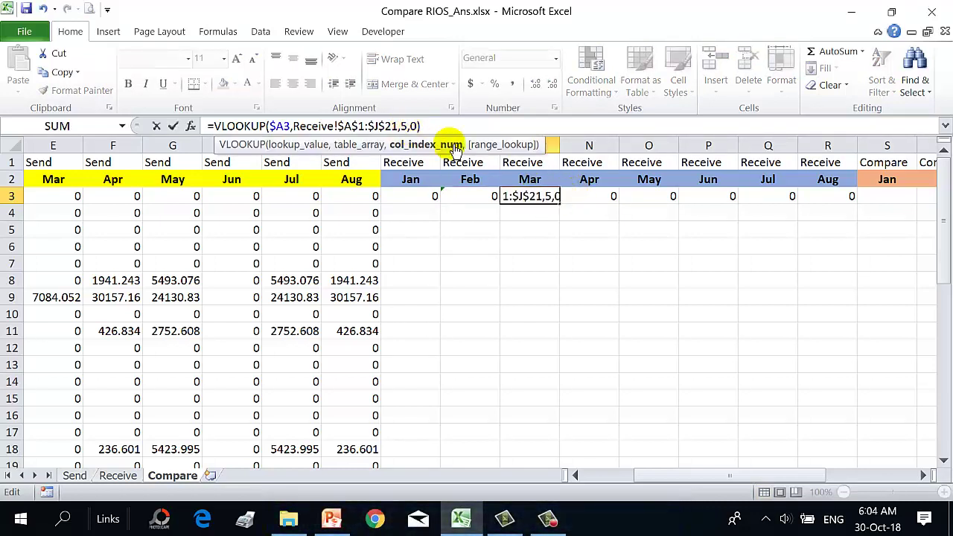
left_click(585, 197)
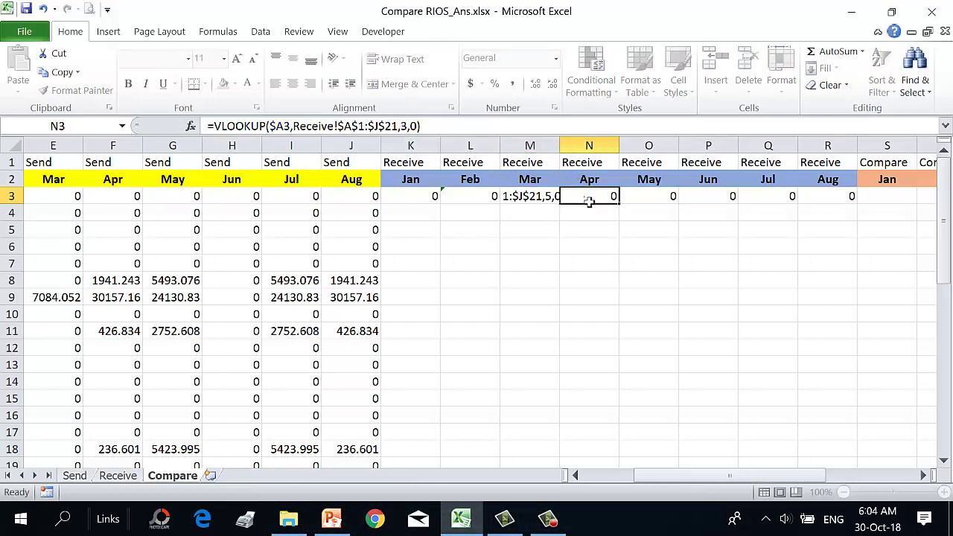
left_click(412, 128)
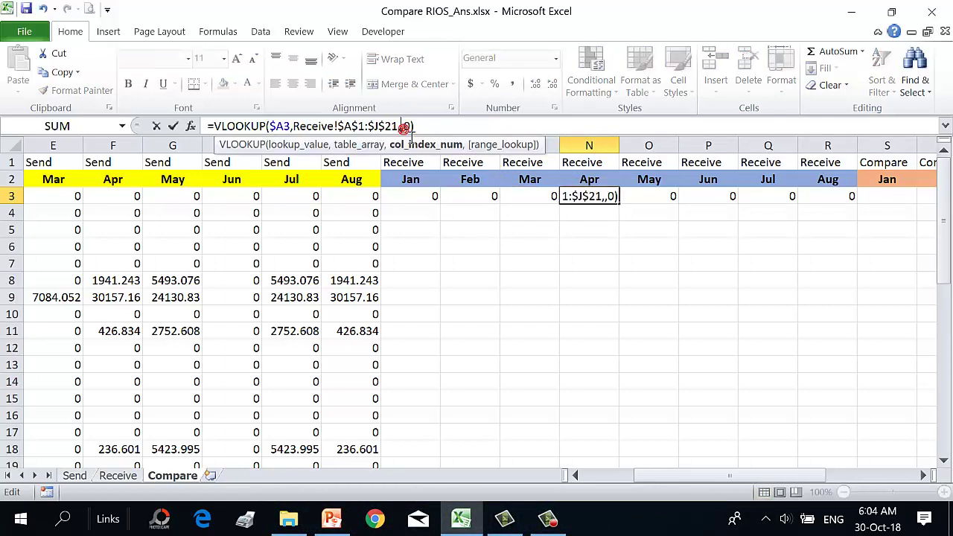
Set the Receive lookup's column index in May's O3 to 7, and replace June's P3 index with June's column number
left_click(645, 205)
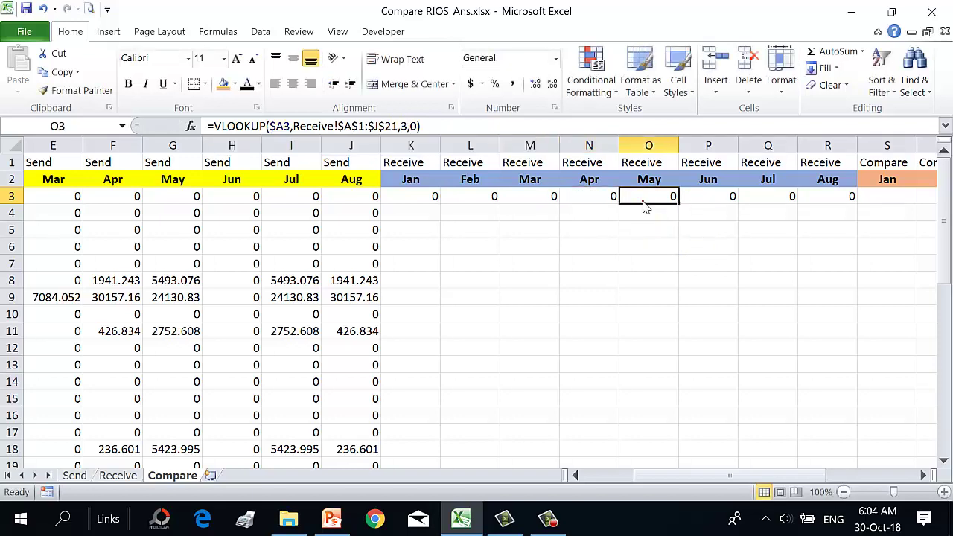
left_click(416, 128)
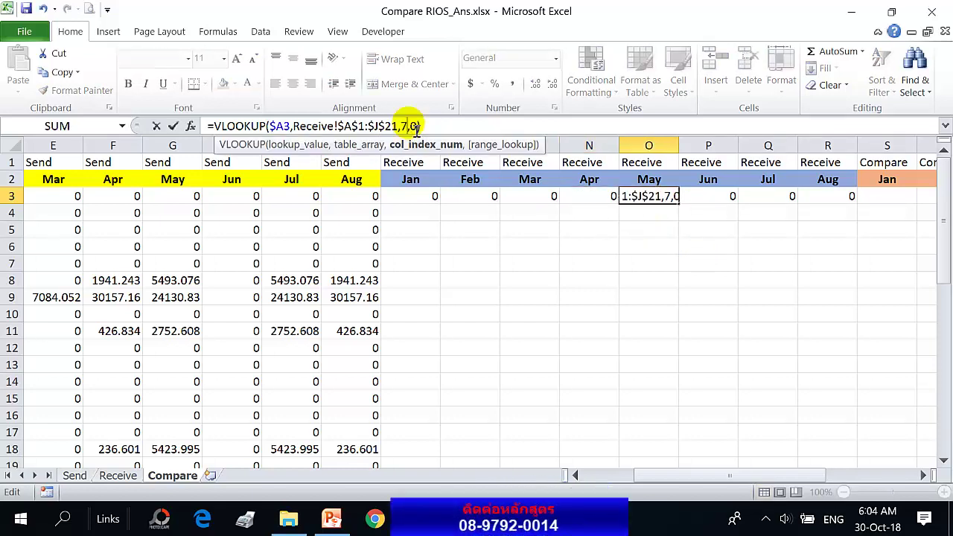
left_click(703, 195)
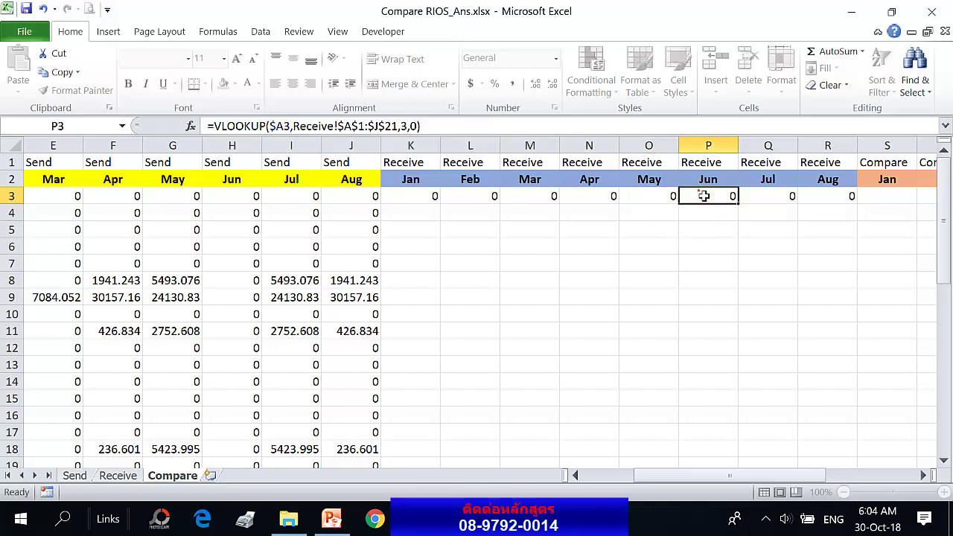
left_click(410, 128)
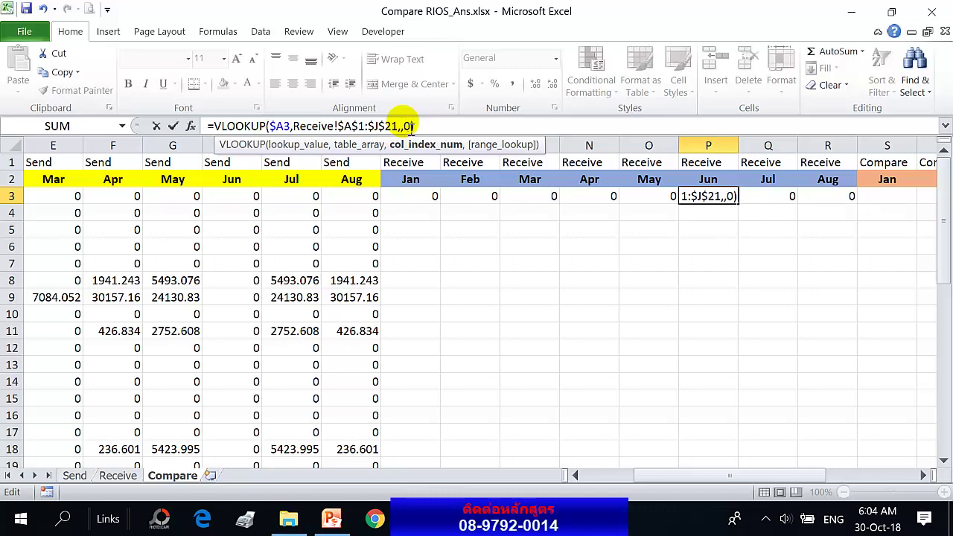
key("Return")
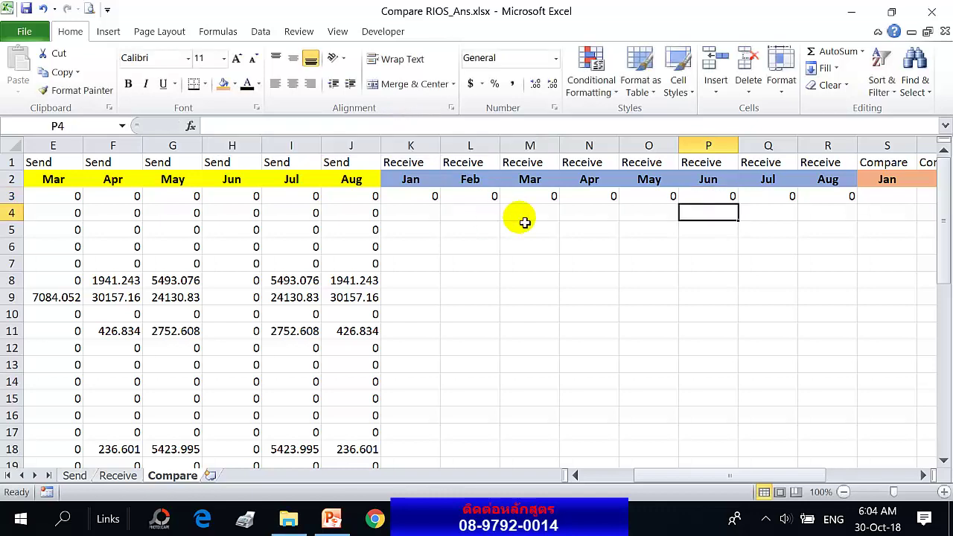
Set the Receive lookup's column index to 9 in July's Q3 and to 10 in August's R3
left_click(781, 199)
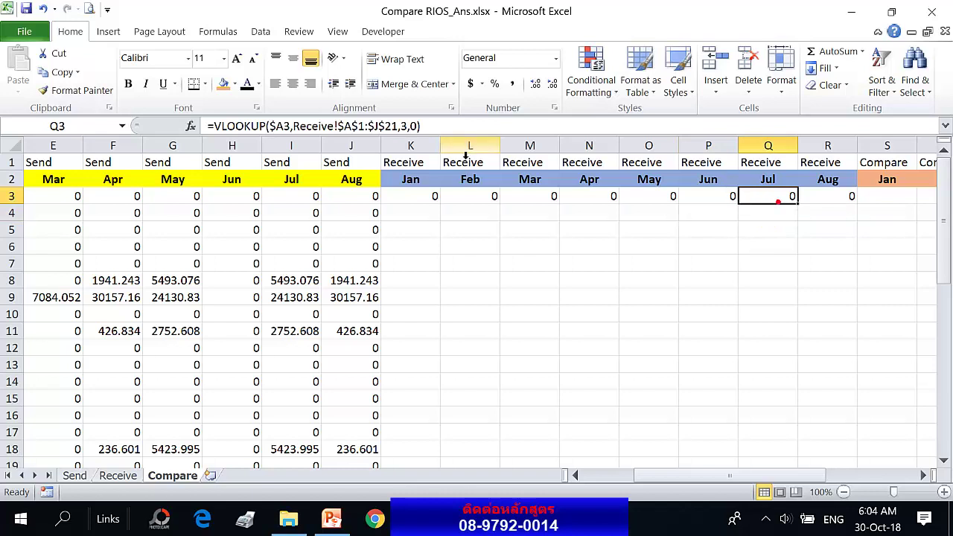
left_click(411, 128)
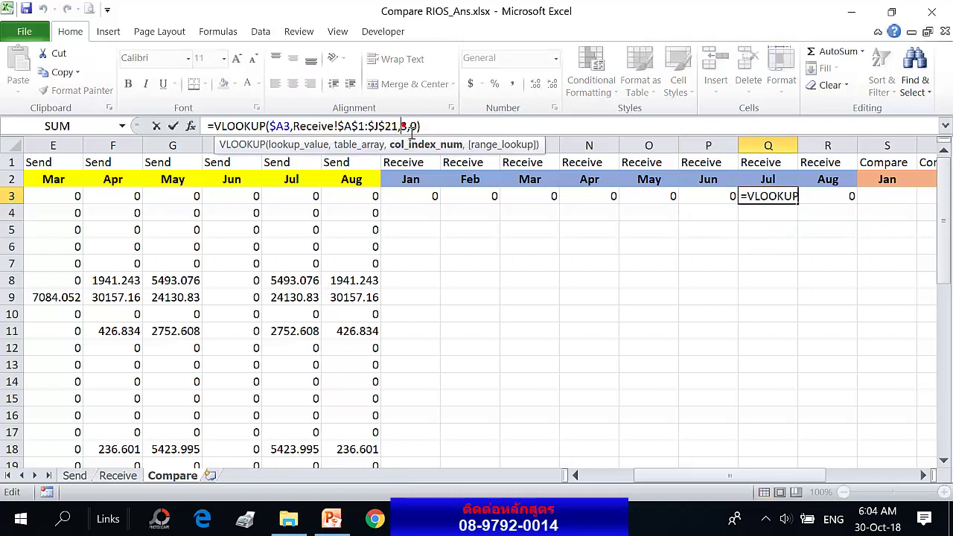
key("BackSpace")
type("9")
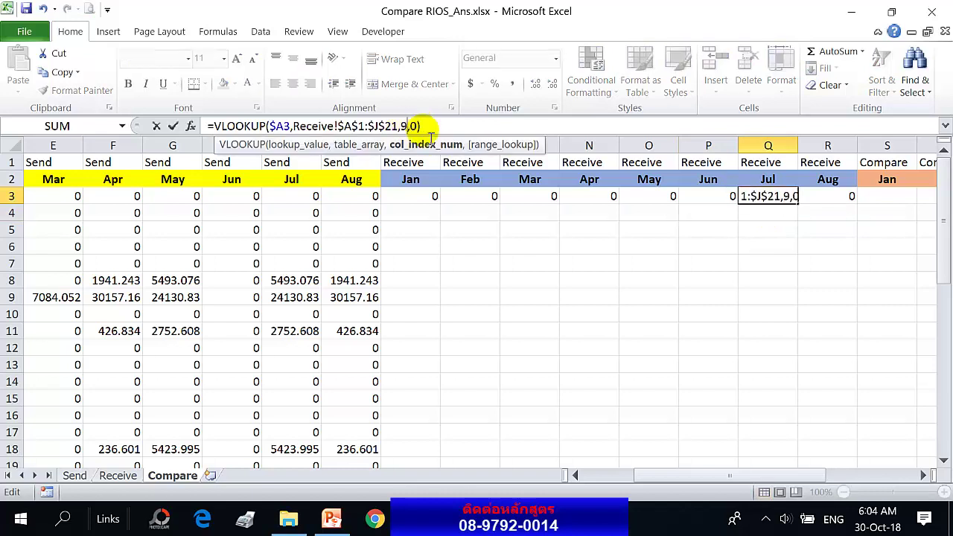
left_click(840, 201)
left_click(432, 131)
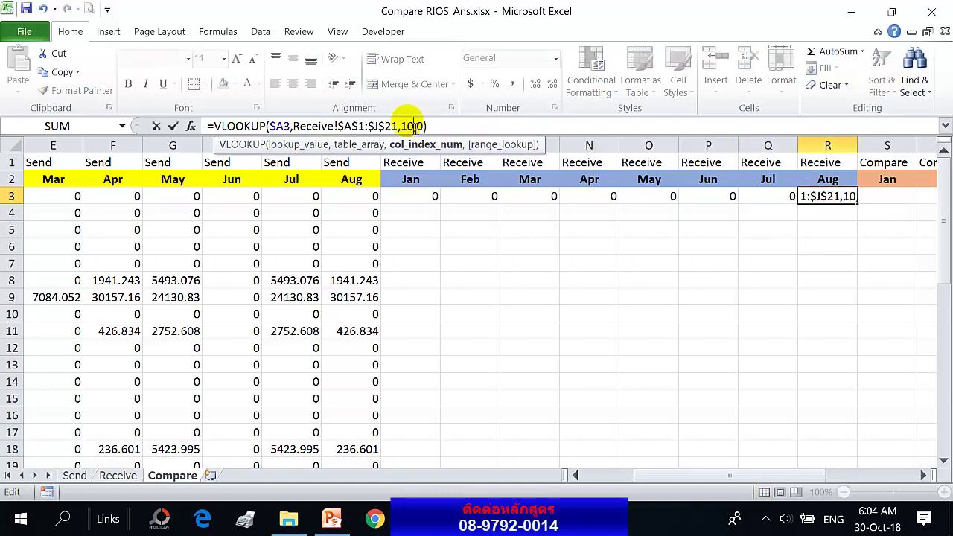
key("Return")
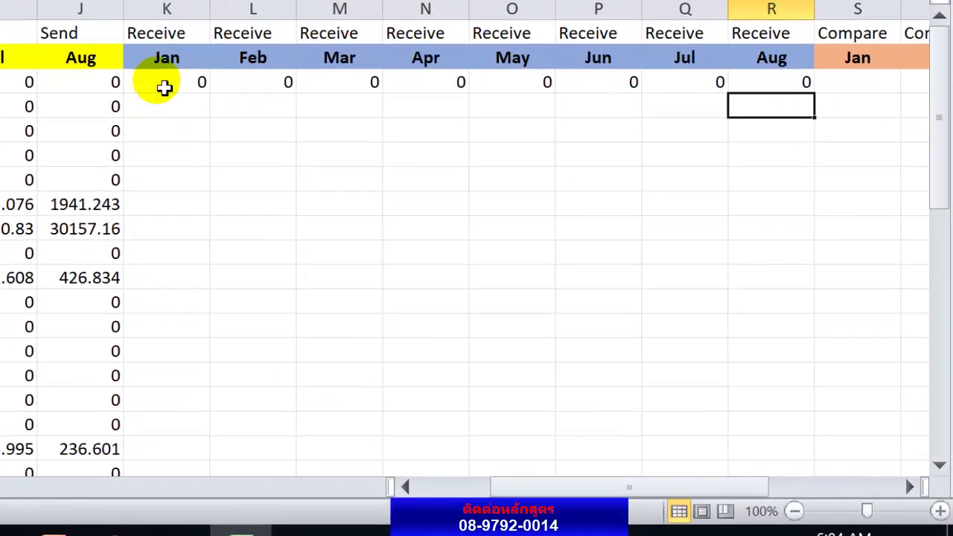
Check the January to August Receive lookup formulas cell by cell from K3 to R3
left_click(163, 88)
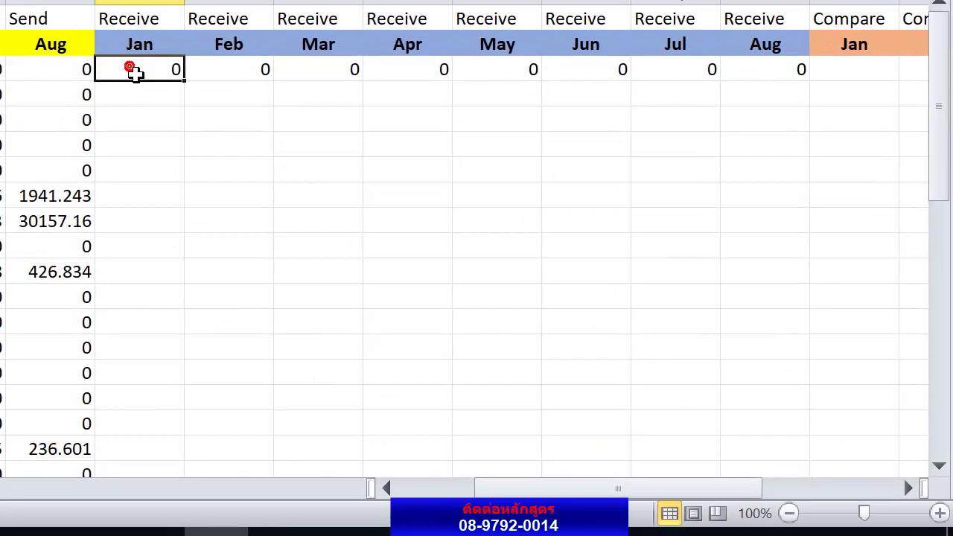
key("Right")
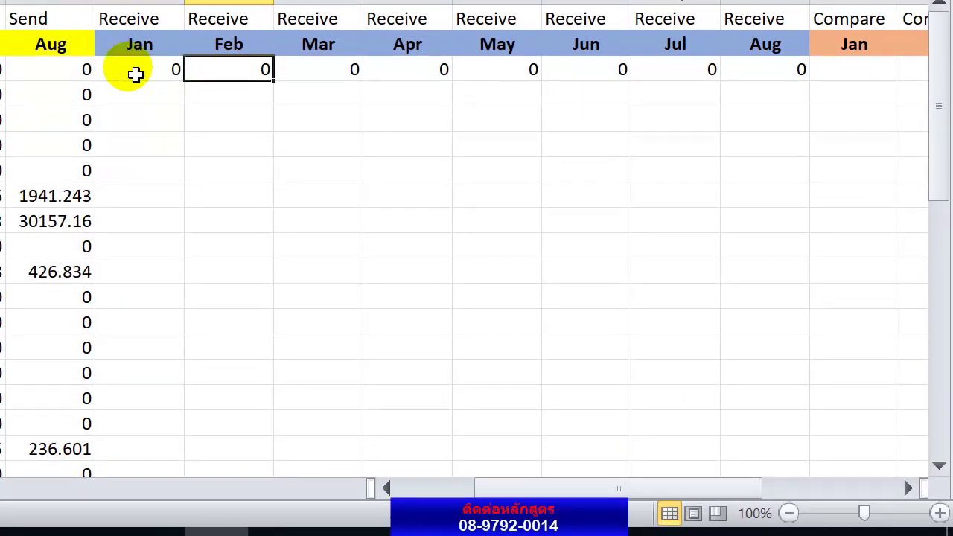
key("Right")
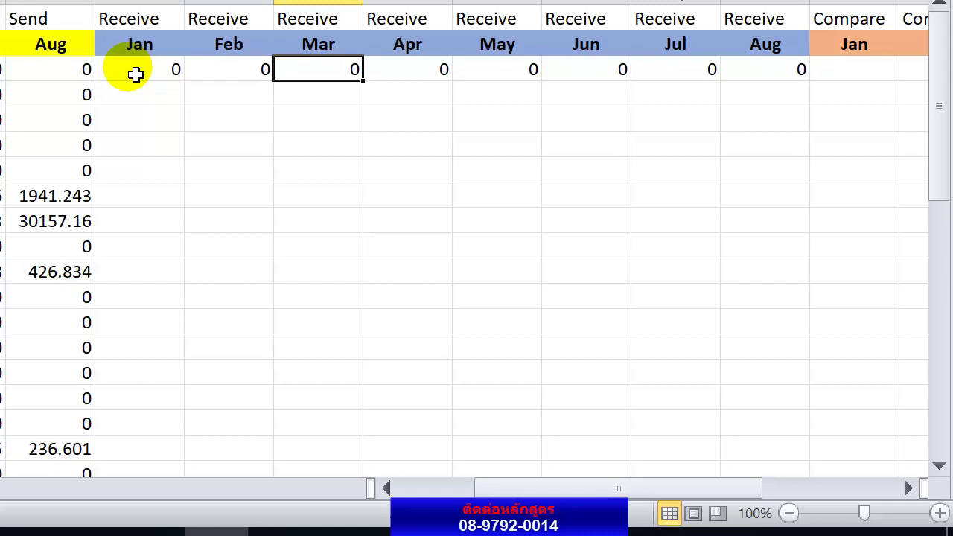
key("Right")
key("Right")
key("Right")
key("Right")
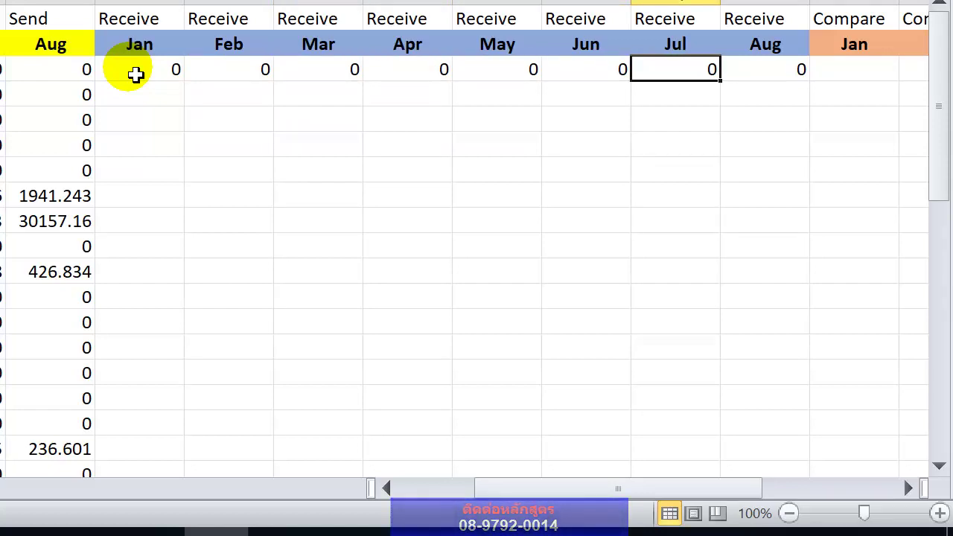
key("Right")
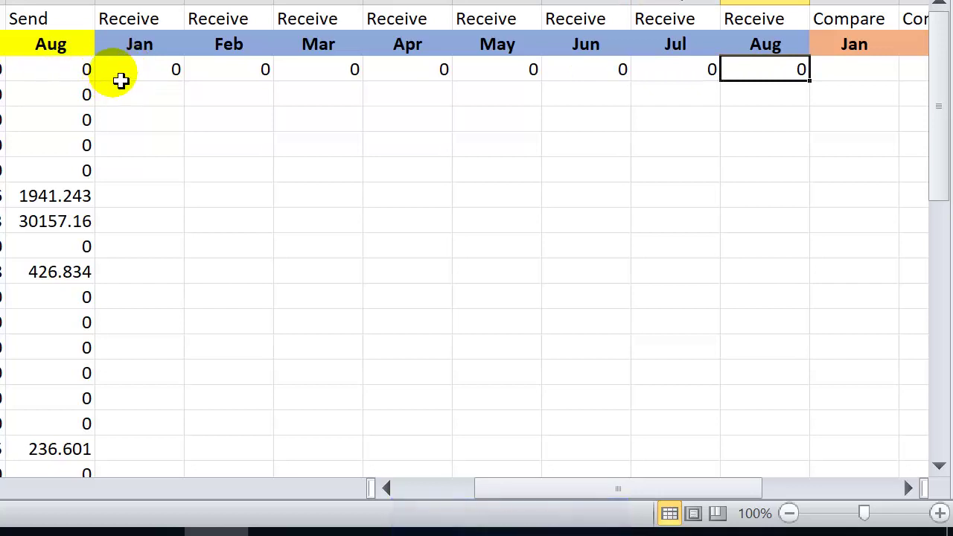
Fill the January to August Receive lookup formulas in K3:R3 down to row 24, and review the filled rows
left_click(131, 71)
left_click_drag(131, 71, 789, 74)
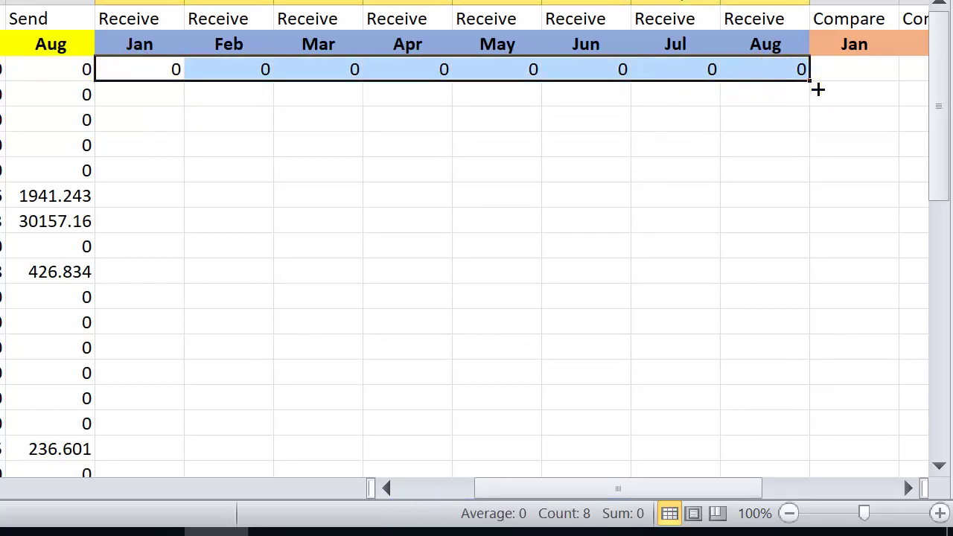
double_click(816, 88)
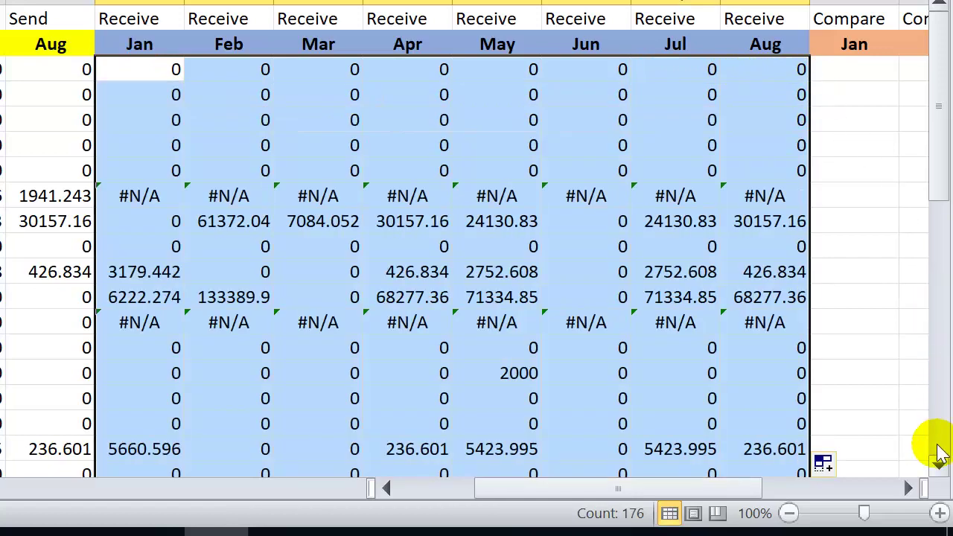
left_click(938, 466)
left_click(938, 466)
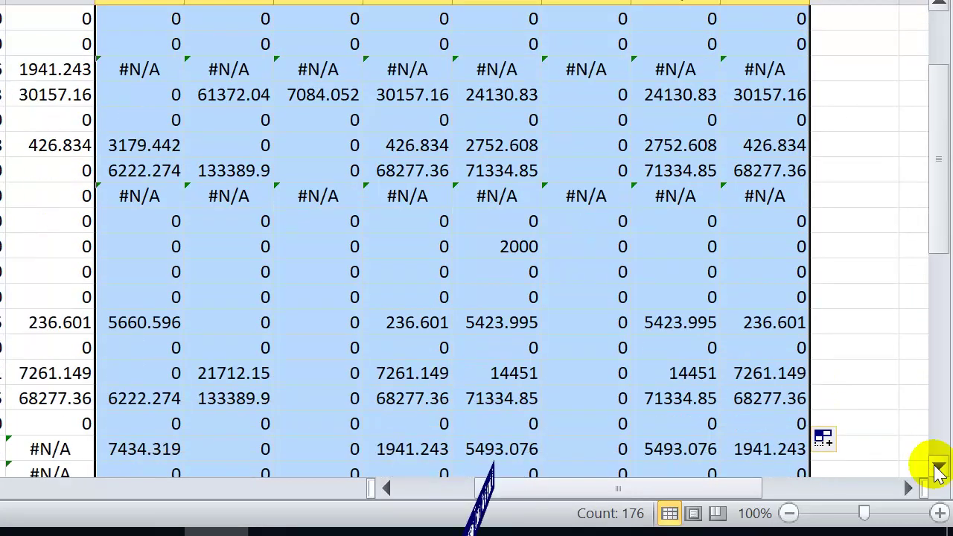
scroll(939, 195, "up", 2)
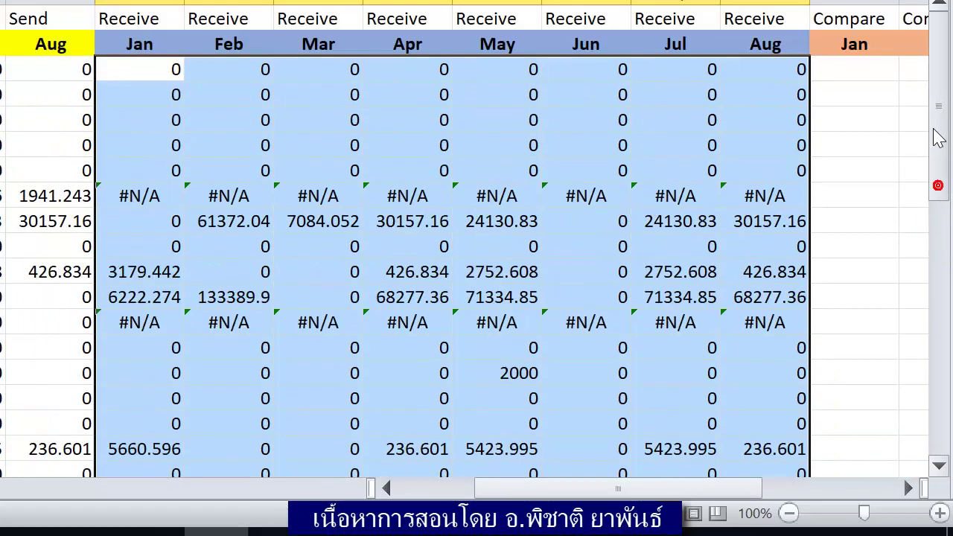
Examine rows 8 and 13, comparing their Send values with their Receive lookup results for each month
left_click(139, 195)
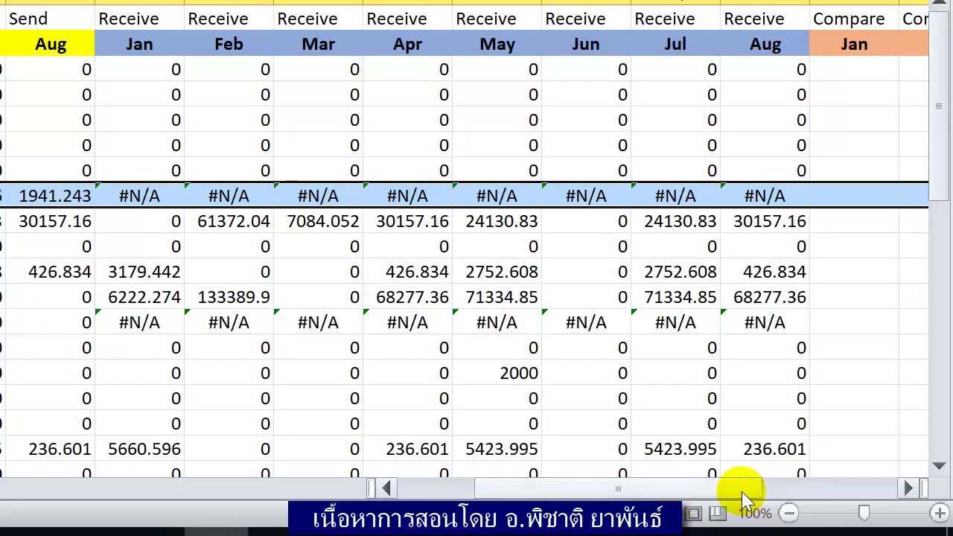
left_click_drag(744, 491, 670, 489)
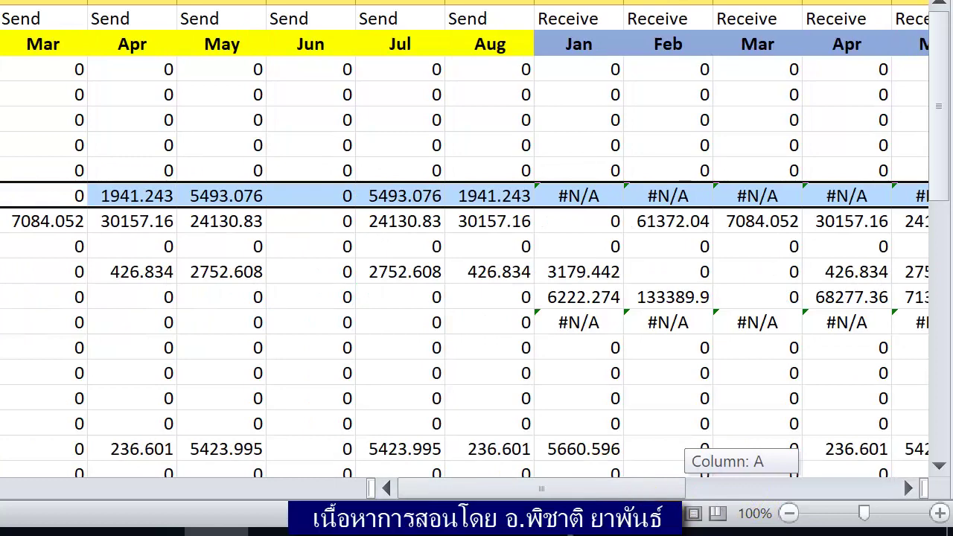
left_click_drag(548, 488, 633, 493)
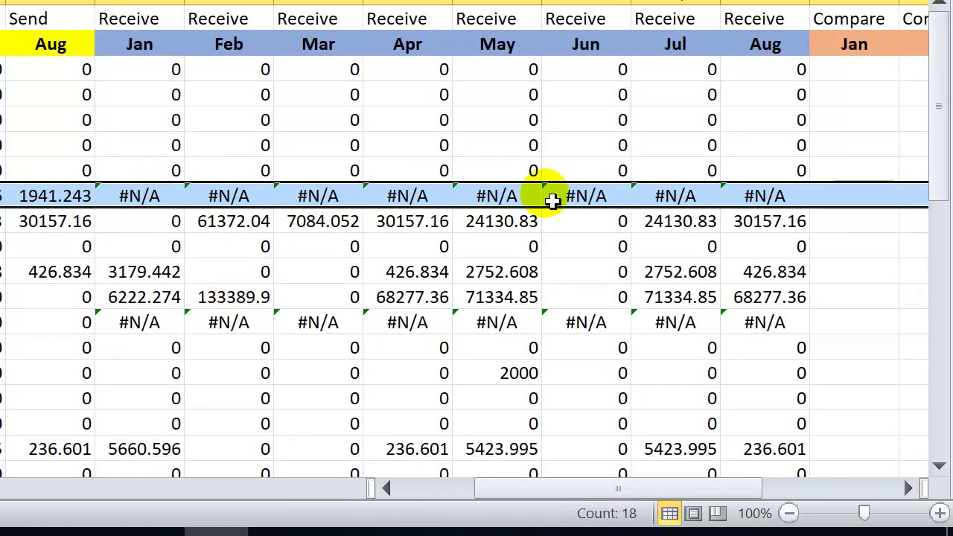
left_click(151, 201)
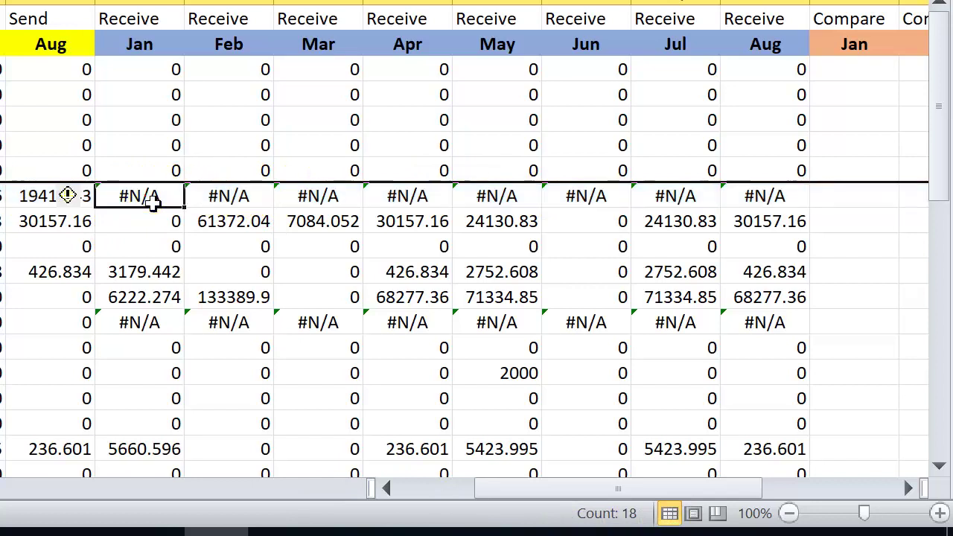
left_click_drag(151, 202, 753, 208)
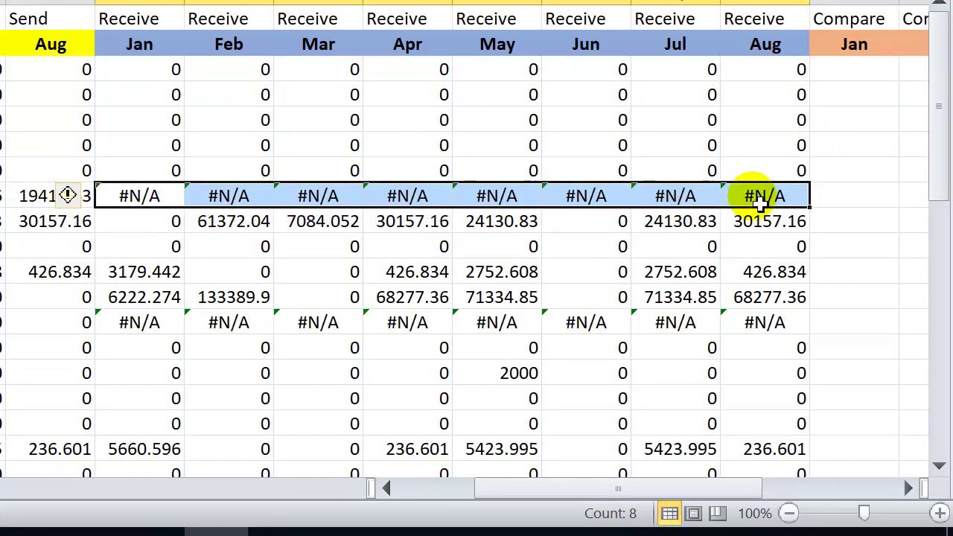
left_click(153, 324)
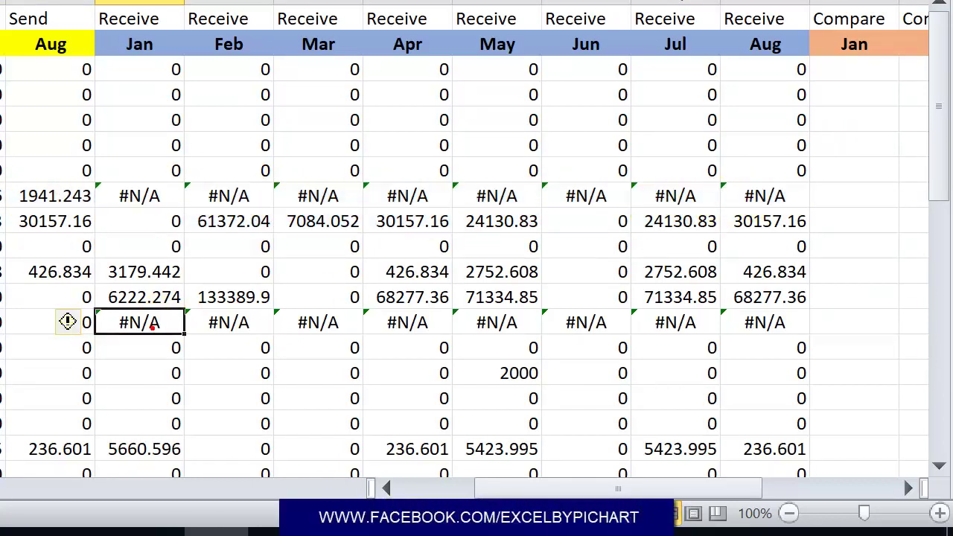
left_click(1, 321)
left_click_drag(723, 484, 742, 486)
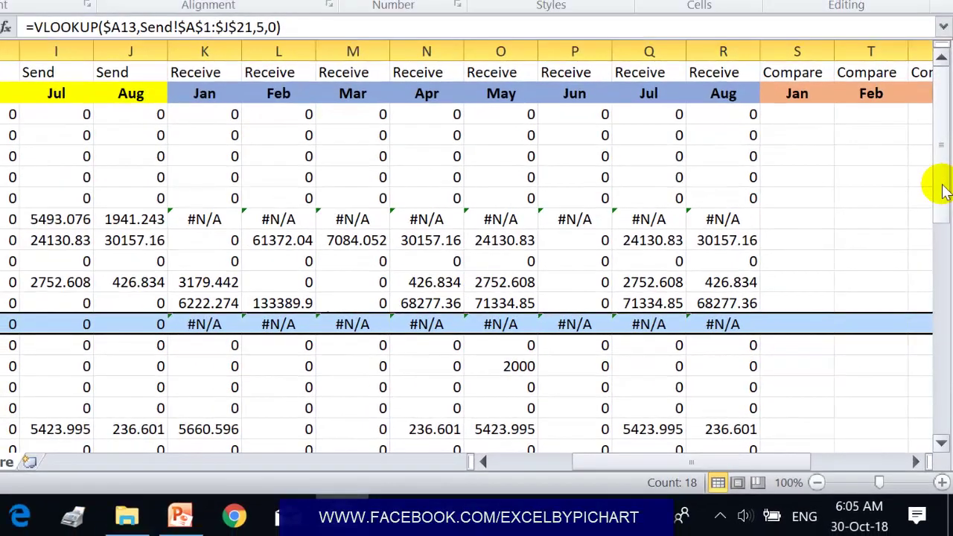
Examine rows 23 and 24, comparing their Send lookup results with the Receive values in K23:R24
left_click_drag(941, 161, 938, 277)
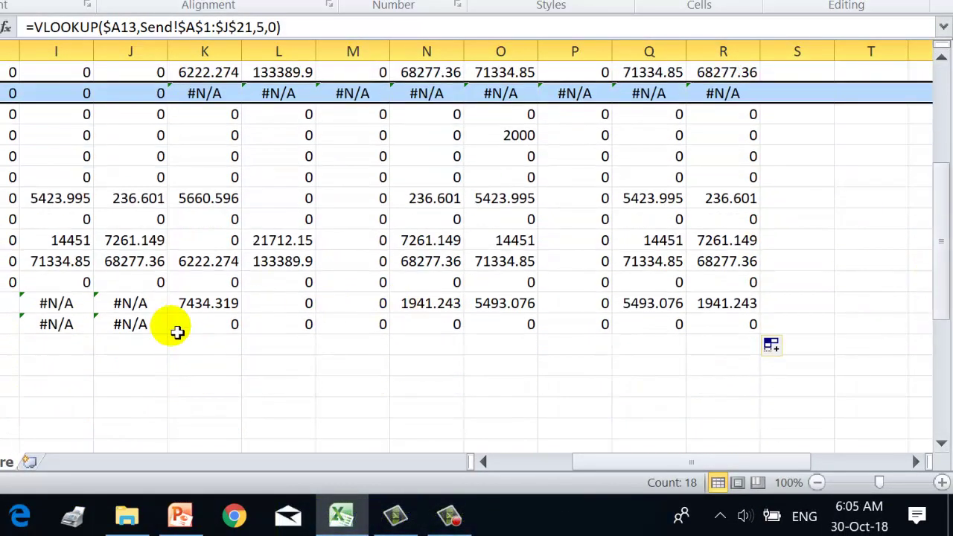
left_click(11, 303)
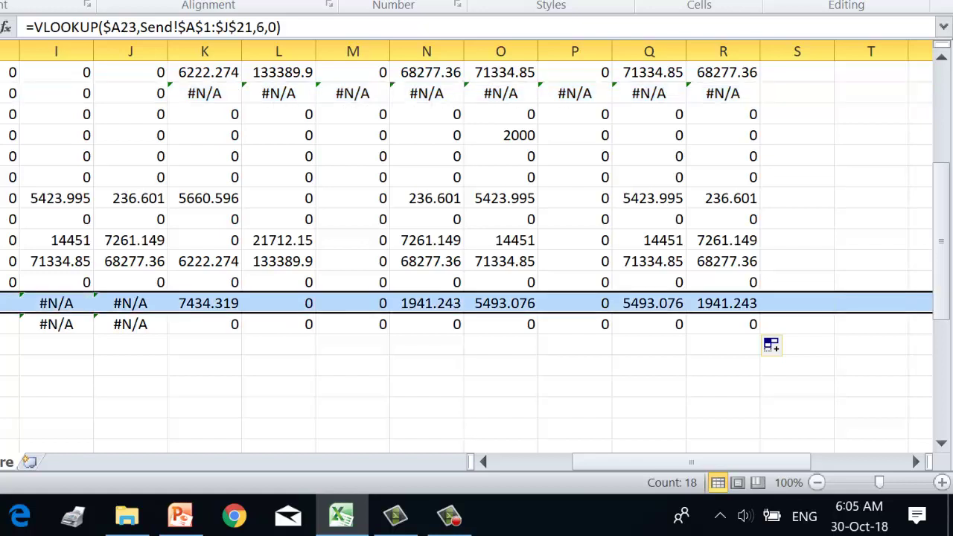
key("shift+Down")
left_click_drag(658, 468, 534, 470)
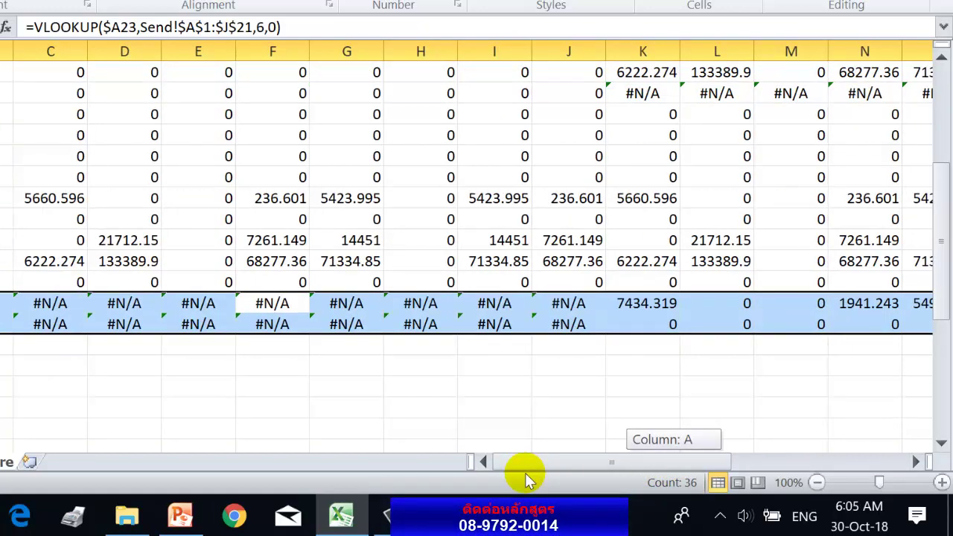
left_click_drag(525, 473, 654, 475)
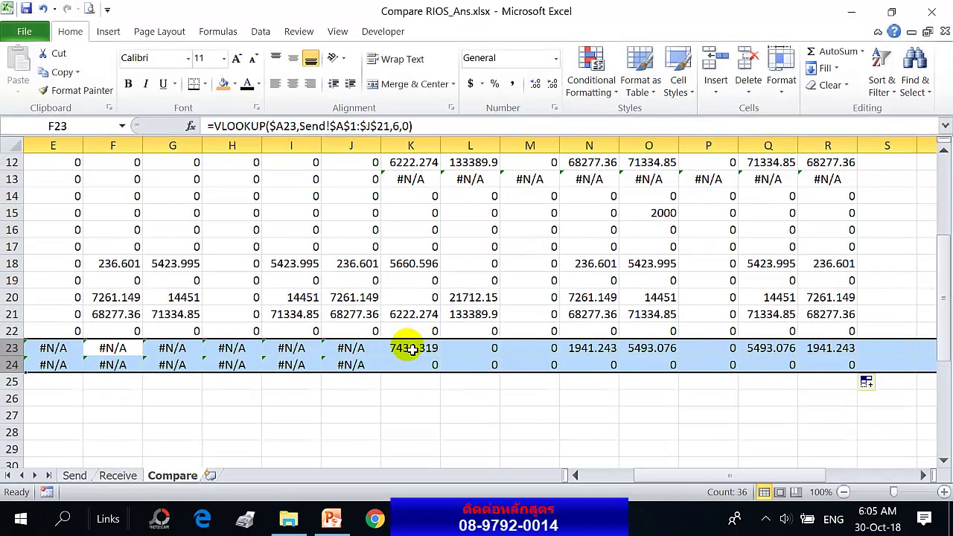
left_click_drag(411, 350, 841, 364)
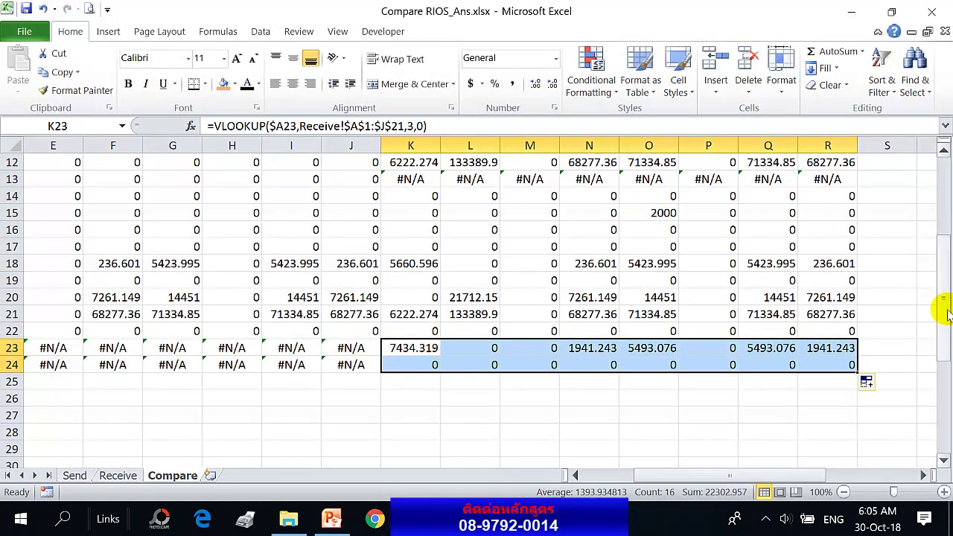
Enter the January comparison formula =C3=K3 in cell S3, testing the Send value against the Receive value
left_click_drag(947, 313, 929, 183)
left_click(895, 201)
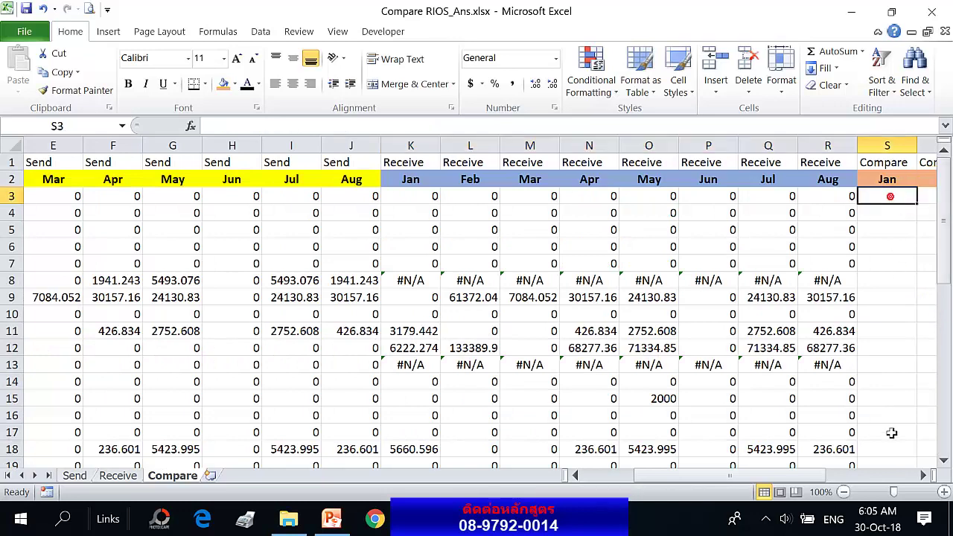
left_click(923, 474)
left_click(923, 474)
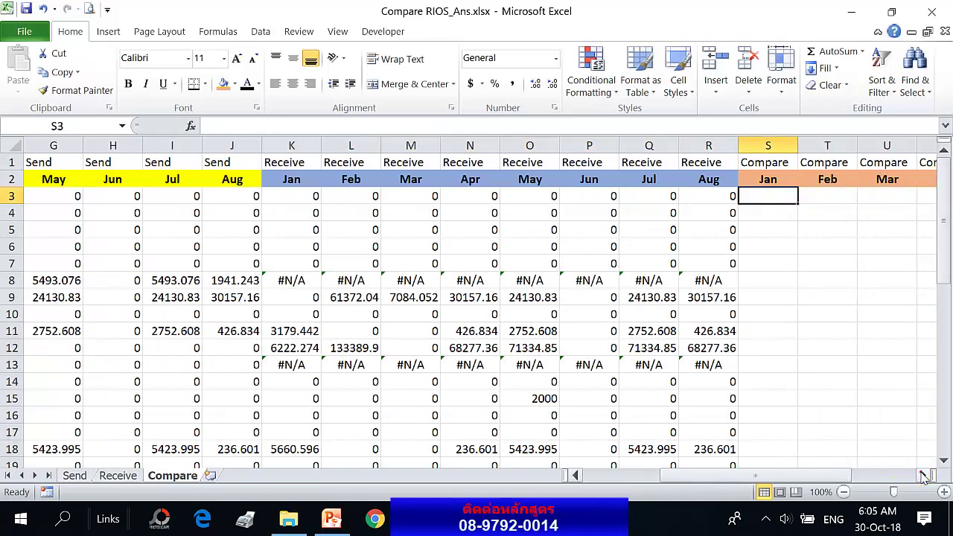
type("=")
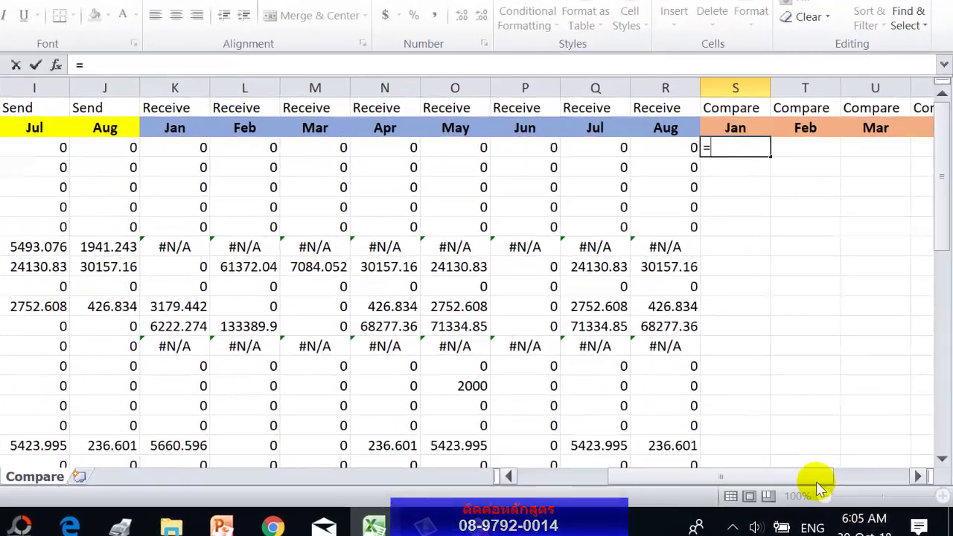
left_click_drag(830, 476, 617, 491)
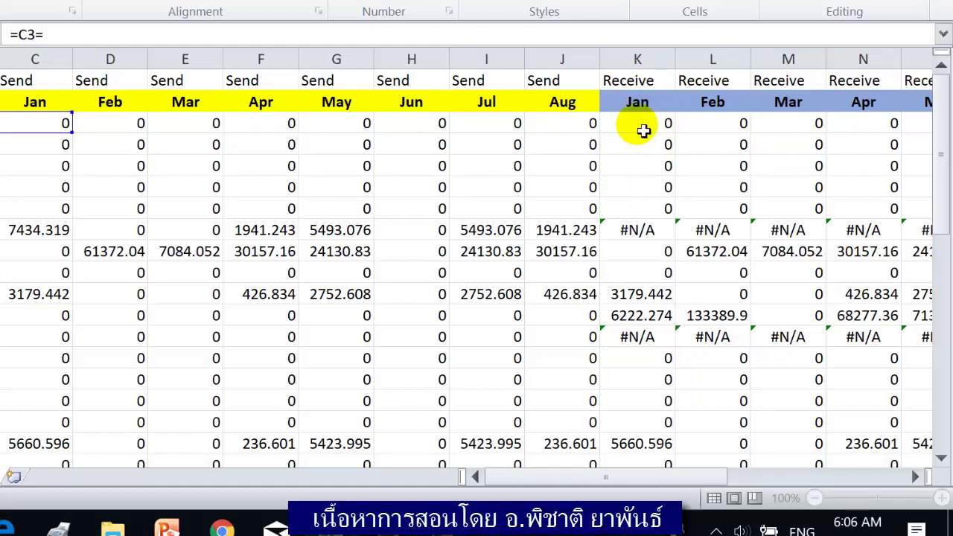
left_click(643, 131)
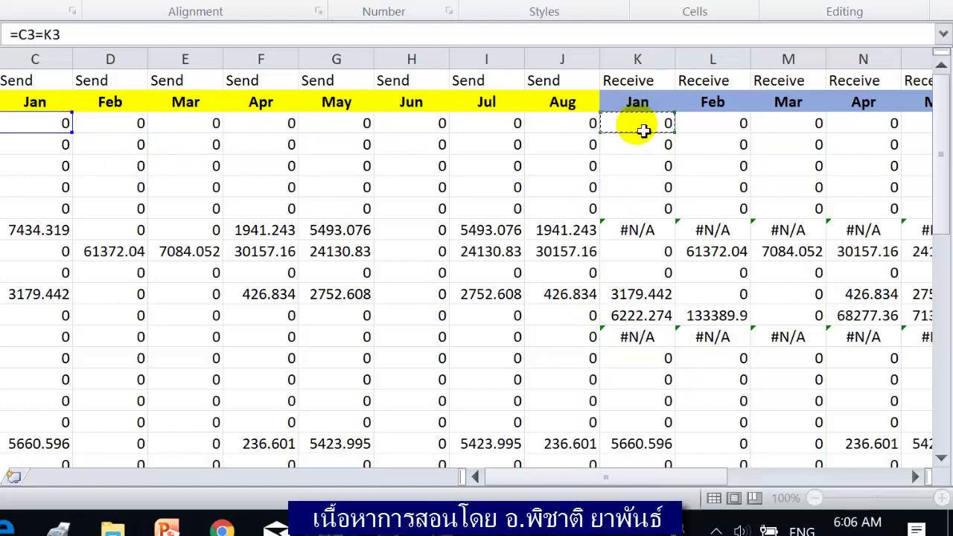
key("Return")
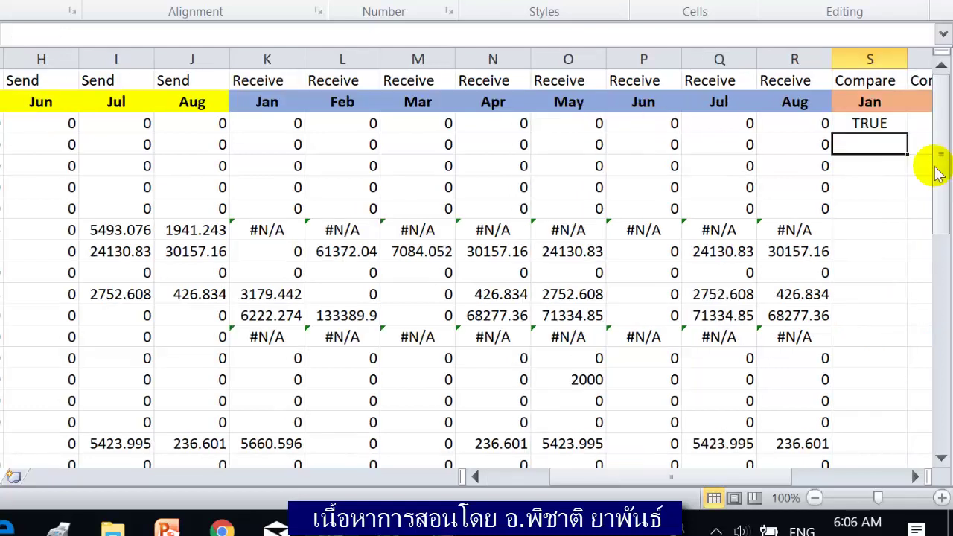
Fill the S3 comparison formula across the January to August Compare columns and down to row 24, covering S3:Z24
left_click(879, 128)
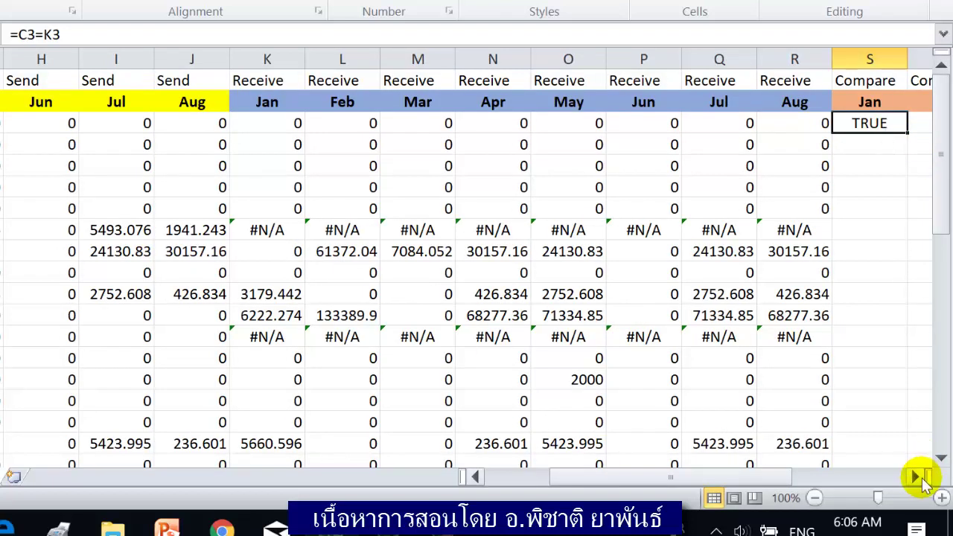
left_click(914, 477)
left_click(915, 477)
left_click(915, 476)
left_click(915, 476)
left_click(914, 477)
left_click(914, 477)
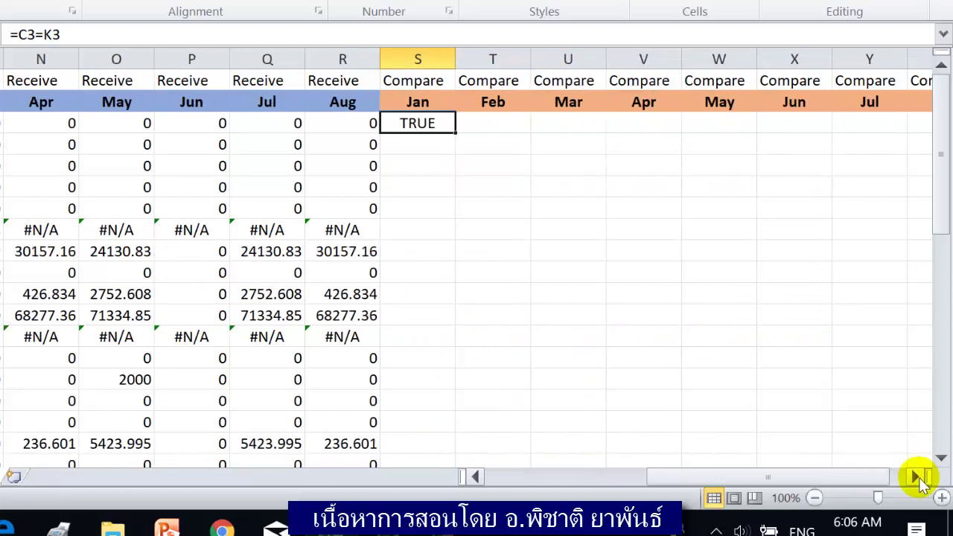
left_click(915, 476)
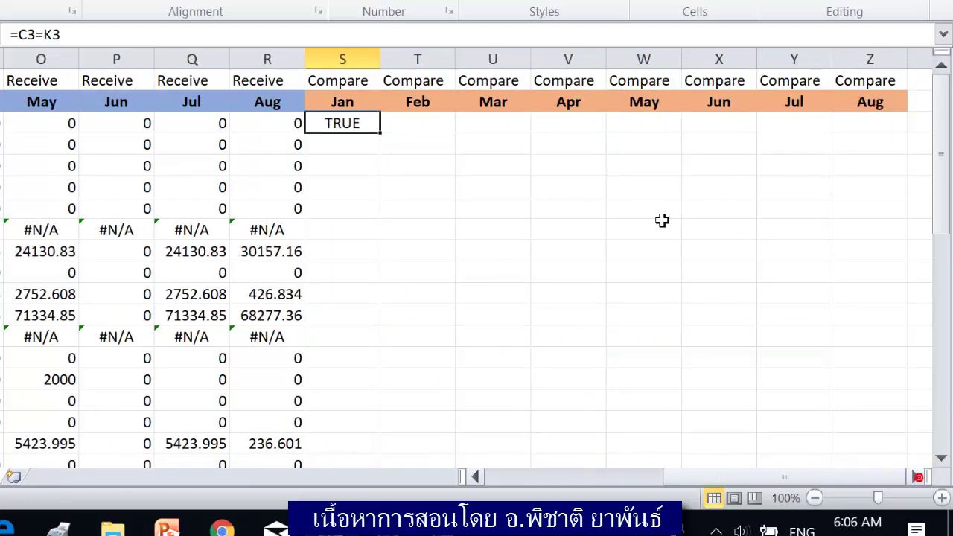
left_click_drag(389, 140, 907, 269)
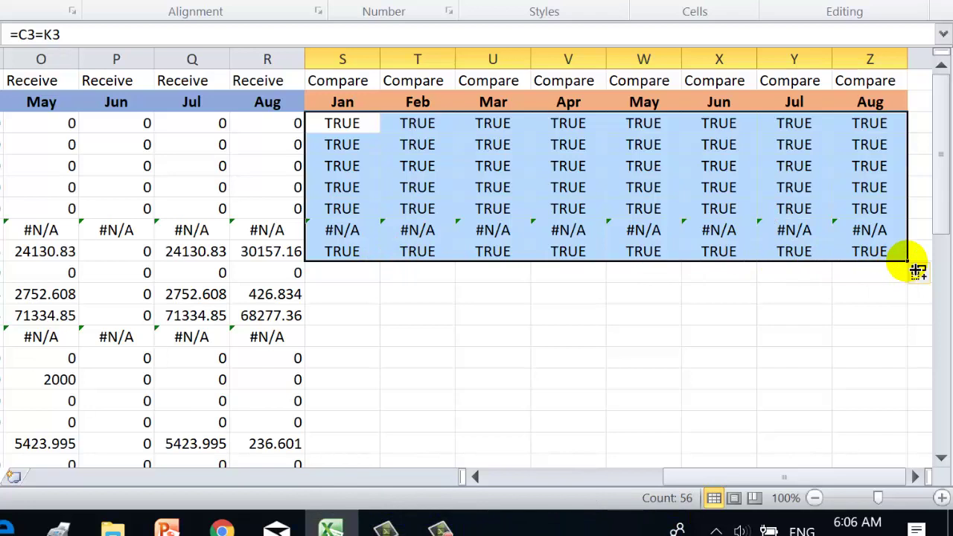
left_click_drag(906, 259, 914, 325)
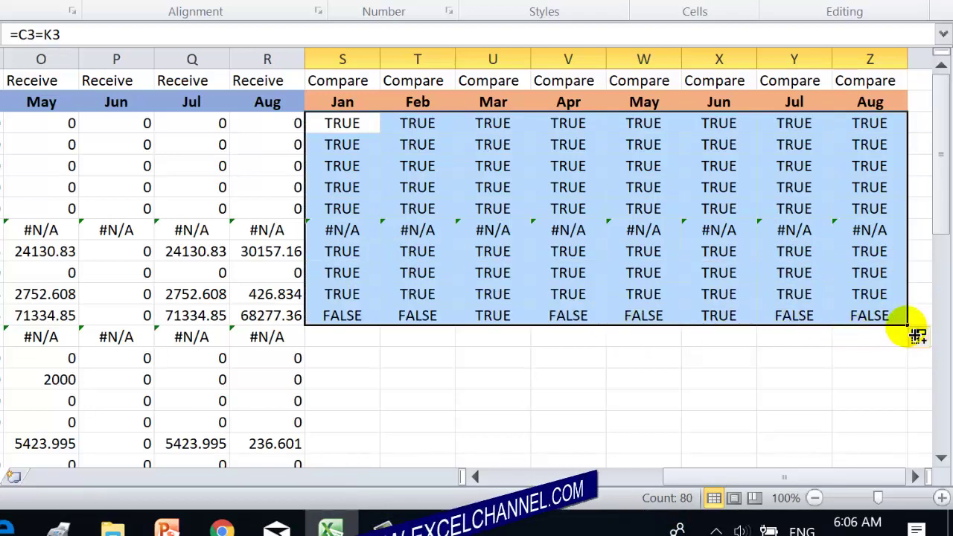
left_click_drag(914, 334, 890, 404)
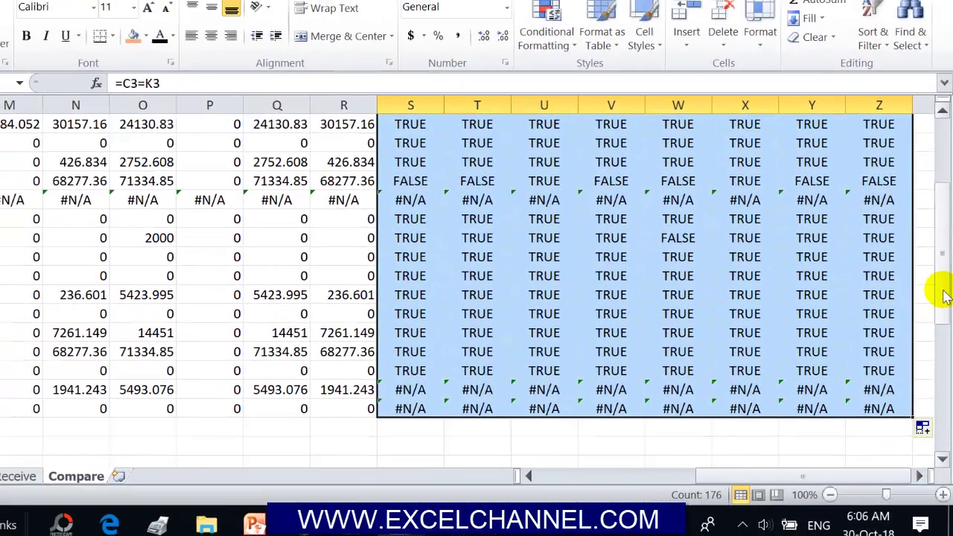
Start a formula-based conditional formatting rule for S3:Z24 with the condition =S3=False
left_click_drag(942, 294, 892, 209)
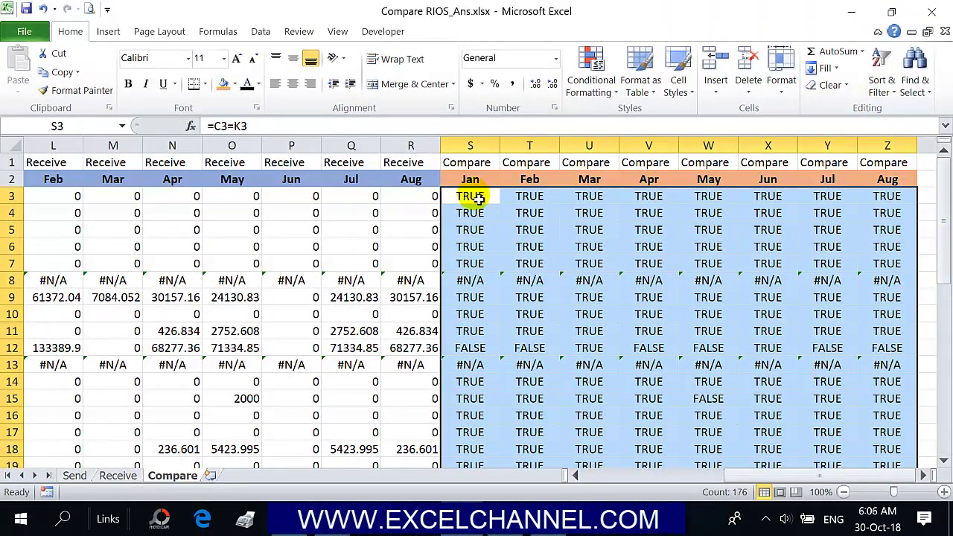
left_click_drag(477, 197, 882, 262)
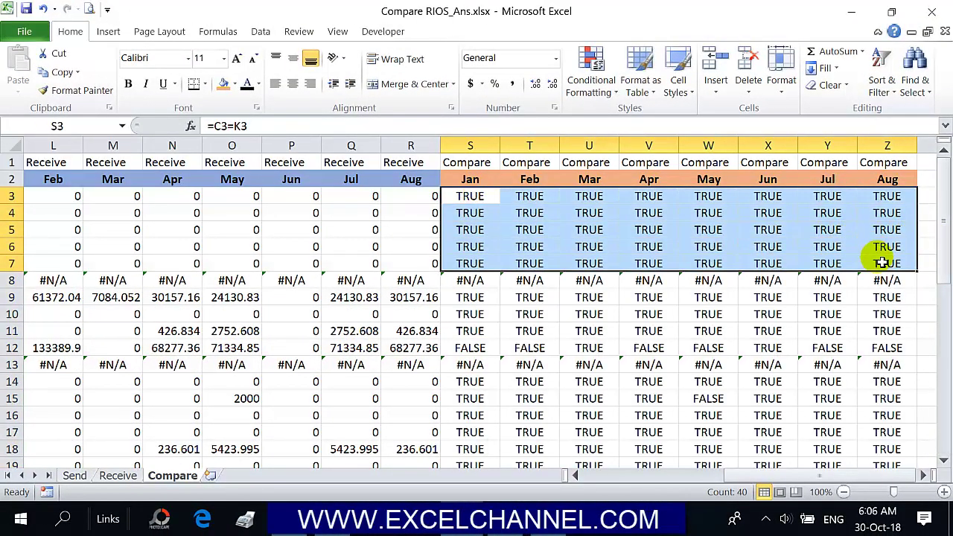
key("ctrl+shift+Down")
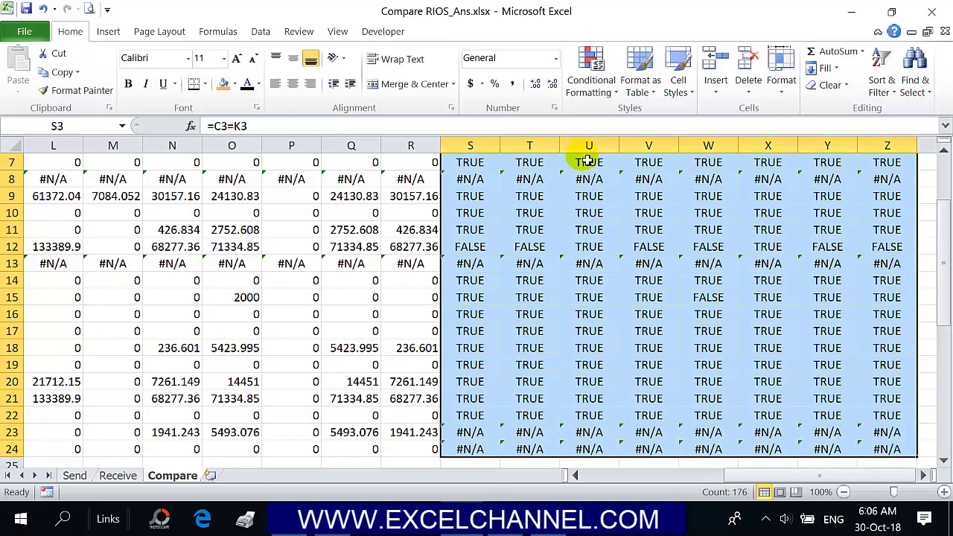
left_click(600, 86)
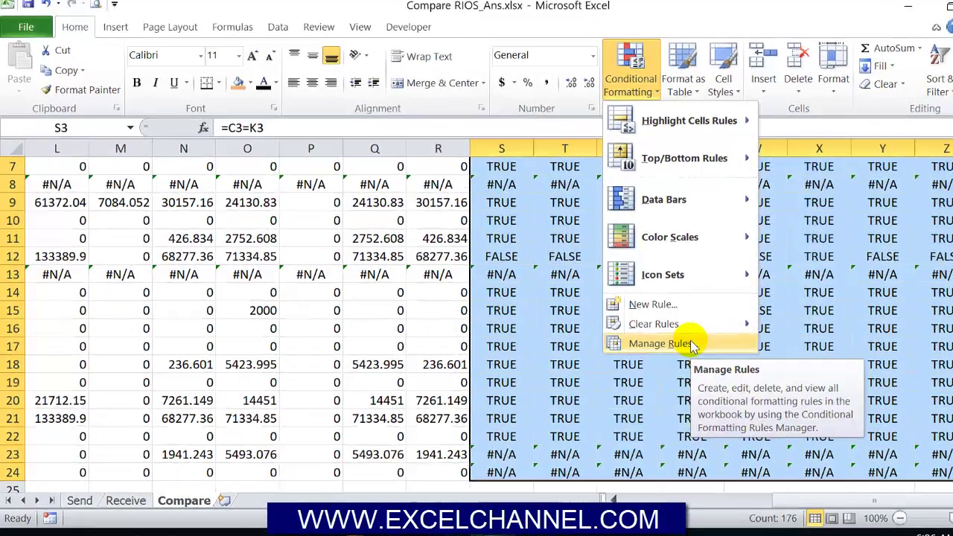
left_click(639, 329)
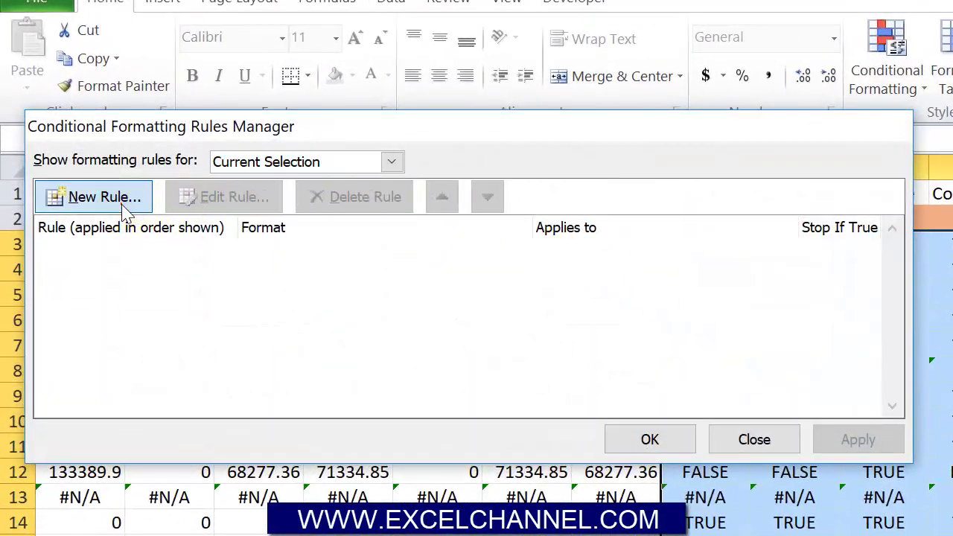
left_click(125, 211)
left_click(295, 238)
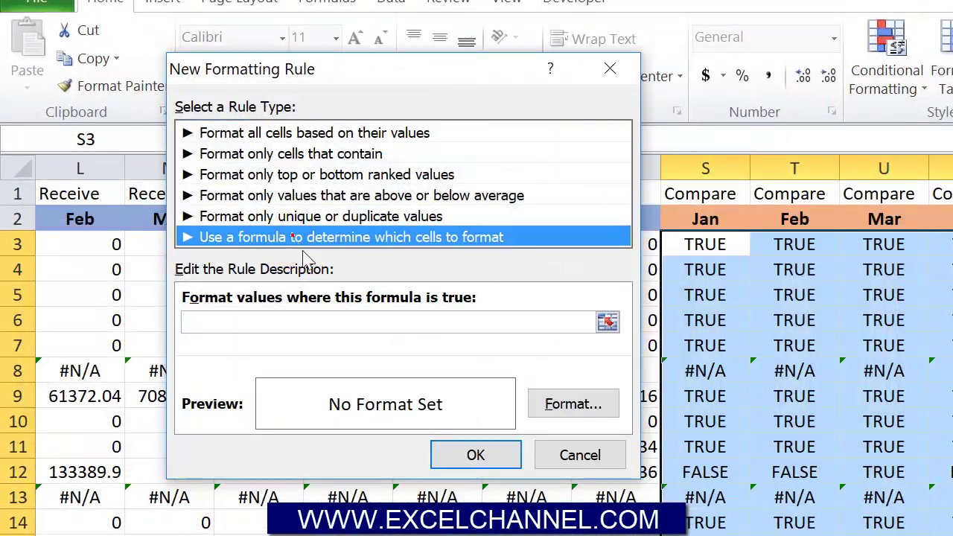
left_click(354, 337)
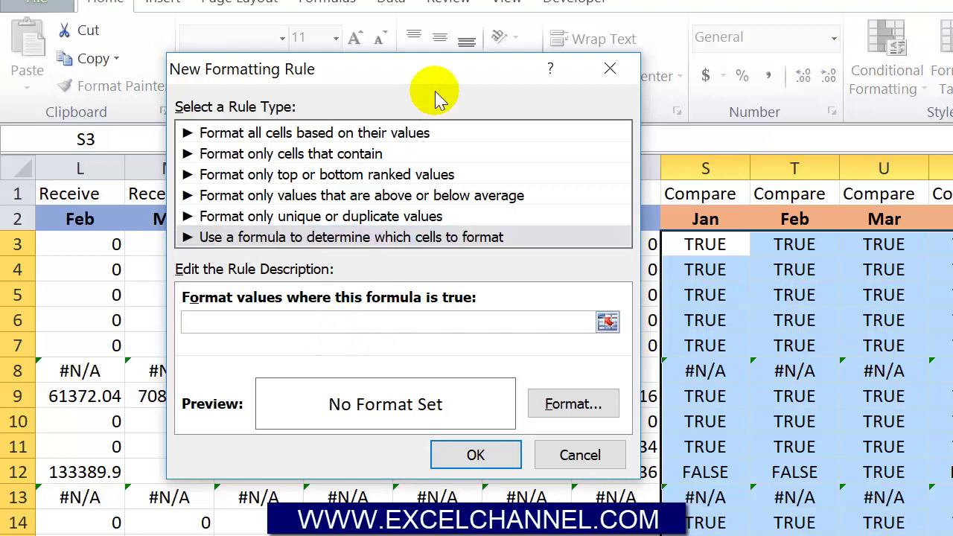
left_click_drag(453, 78, 396, 79)
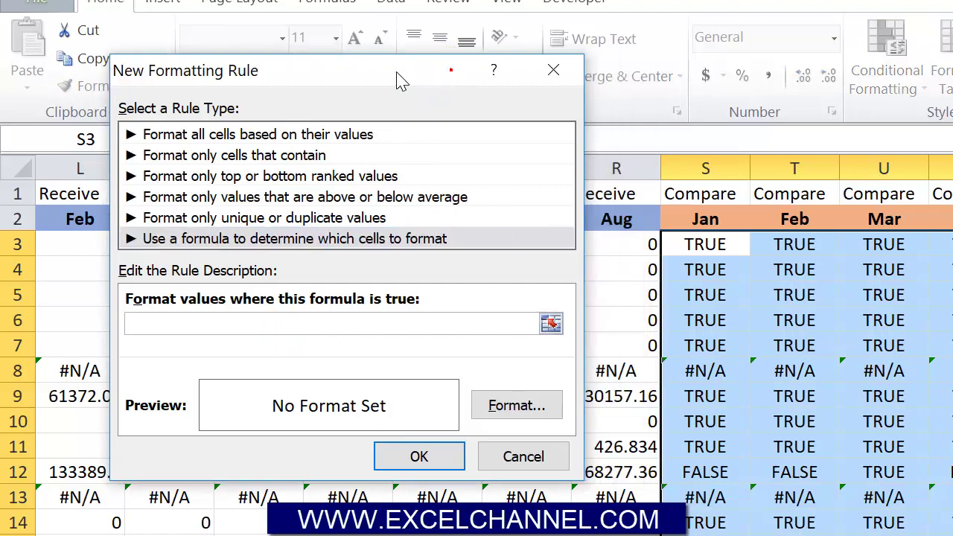
left_click(709, 256)
key("F4")
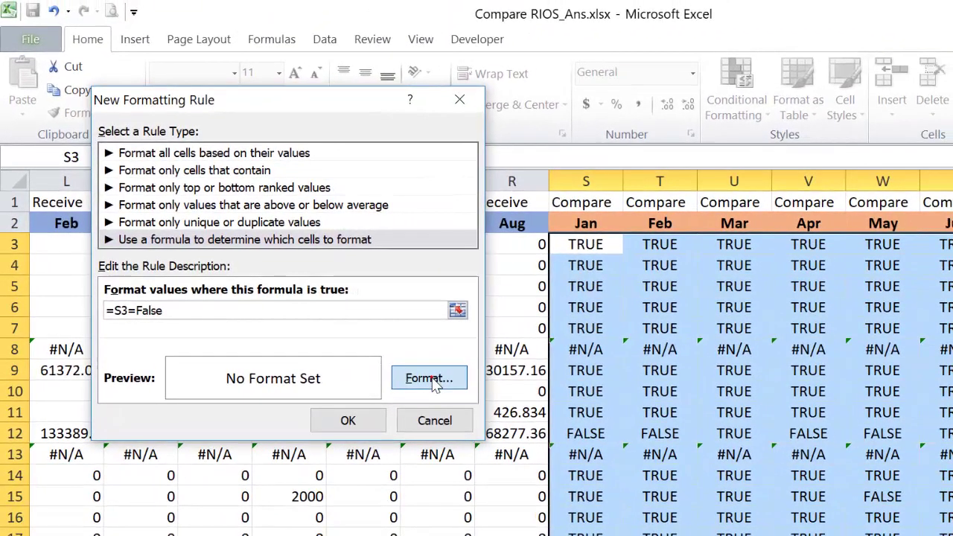
Give the conditional formatting rule a red fill and apply it to S3:Z24
left_click(432, 378)
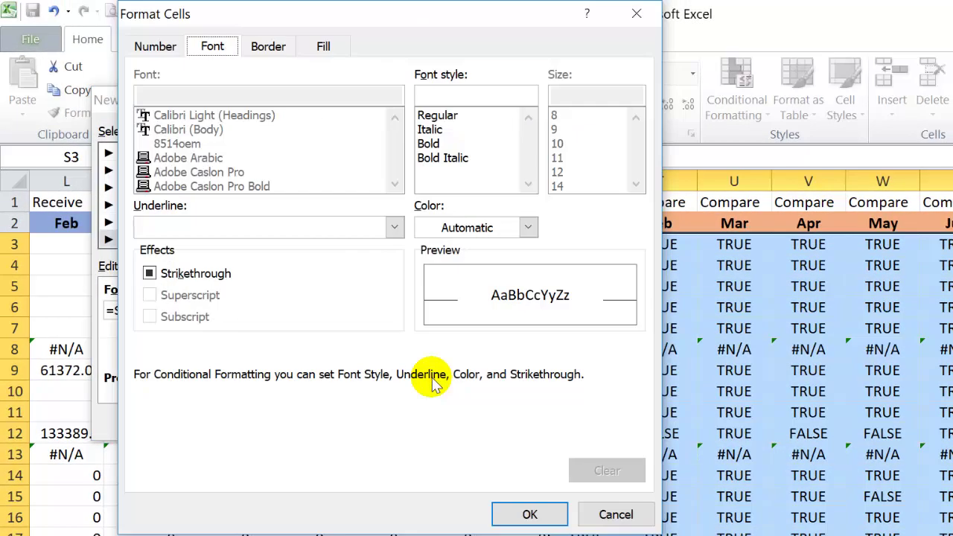
left_click(321, 48)
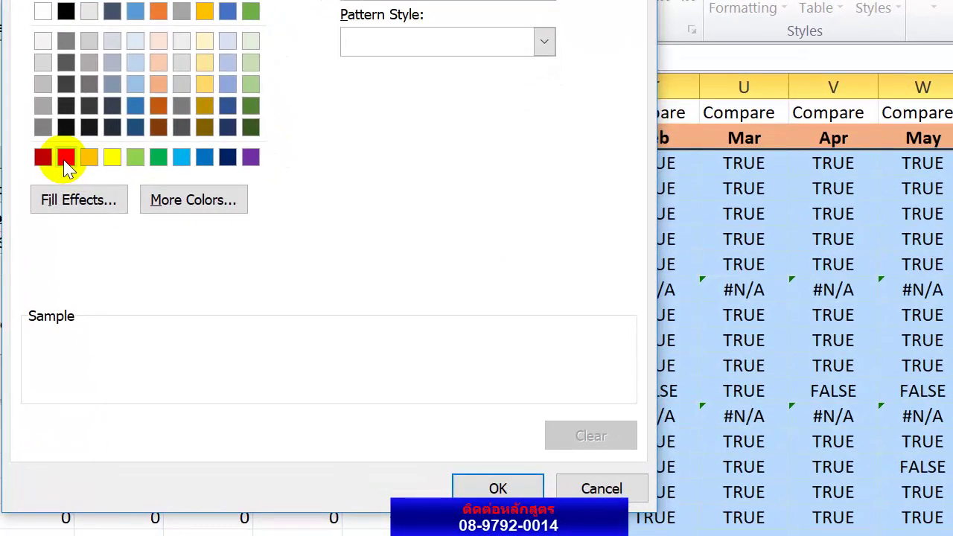
left_click(65, 157)
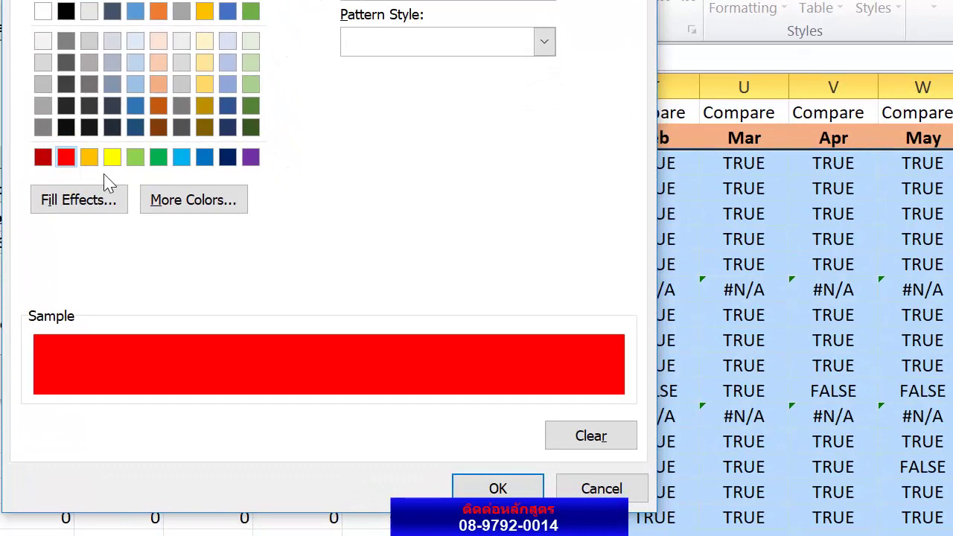
left_click(497, 488)
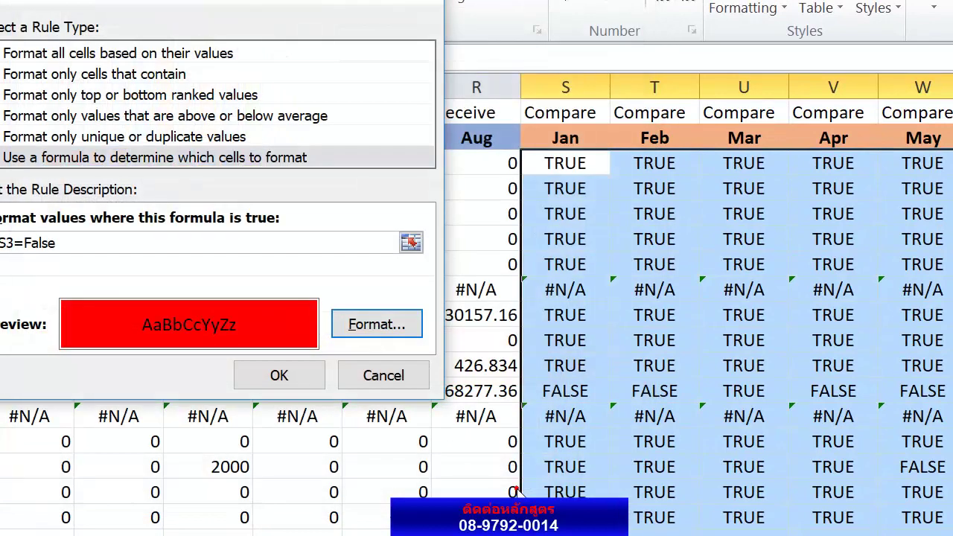
left_click(303, 378)
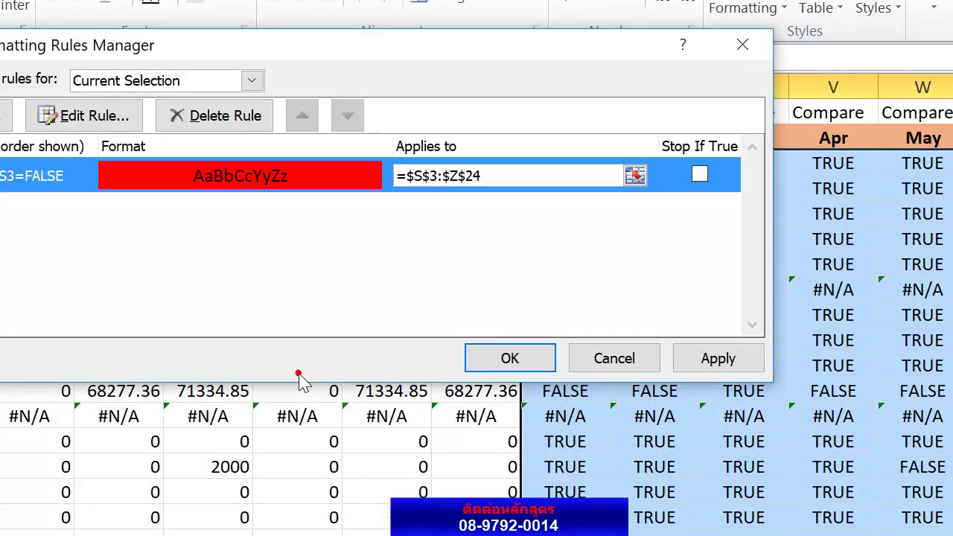
left_click(510, 359)
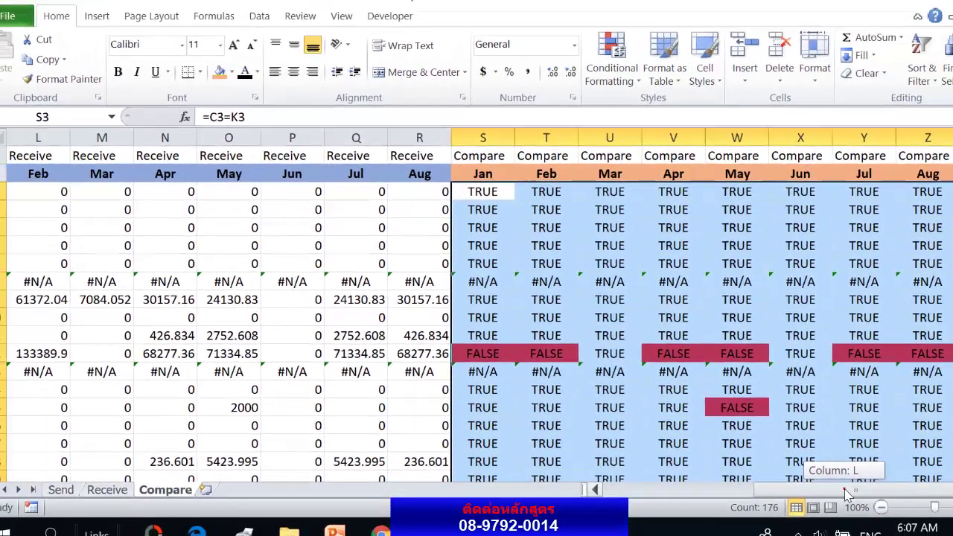
Examine row 12 (Product J), comparing its Send and Receive values with the Compare results for each month
left_click_drag(821, 506, 609, 491)
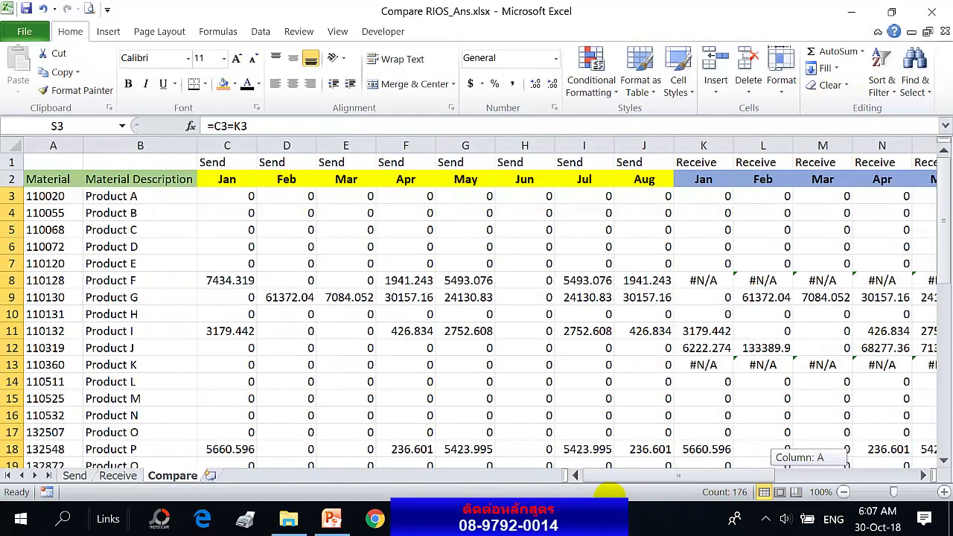
left_click(12, 347)
left_click_drag(595, 473, 620, 471)
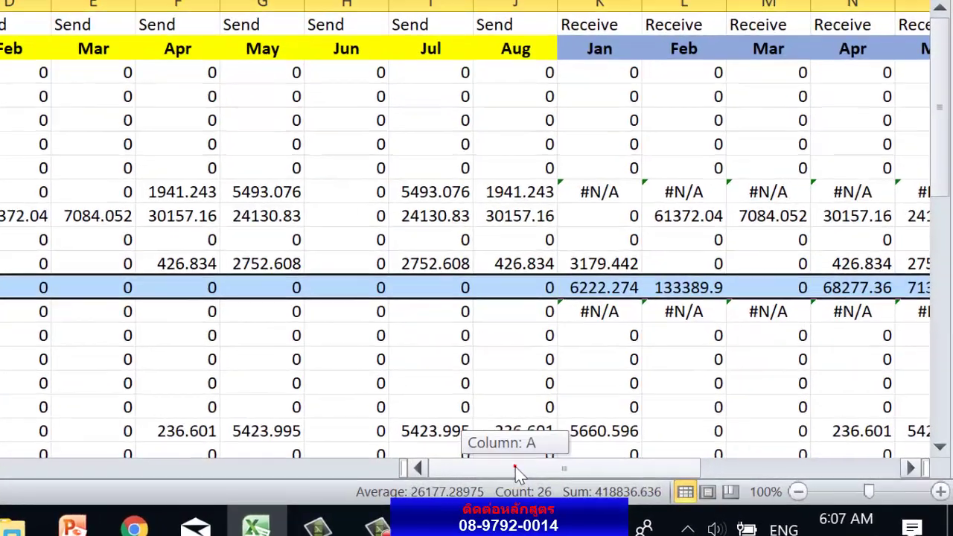
left_click_drag(525, 466, 570, 463)
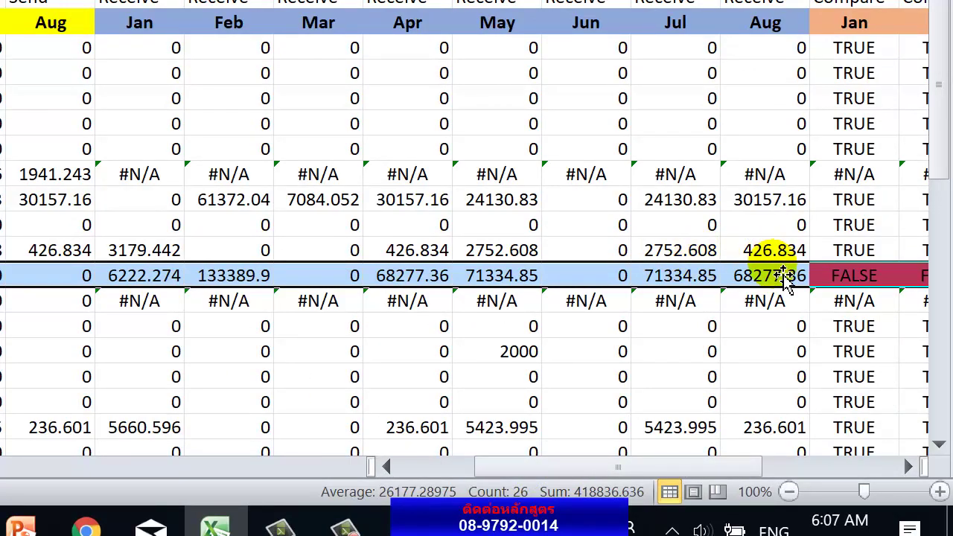
left_click_drag(563, 468, 810, 461)
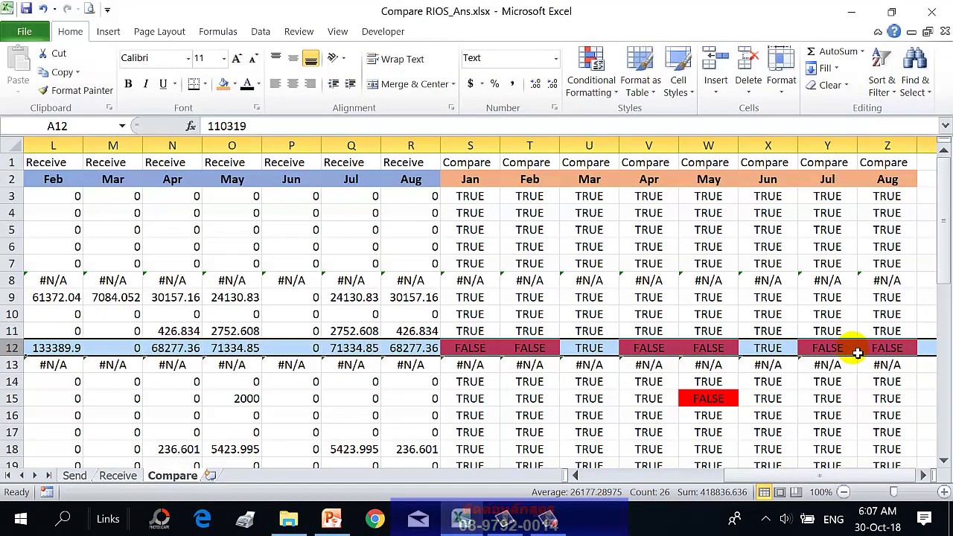
Examine row 15 (Product M), checking its January to August Send and Receive quantities against the flagged May Compare cell
left_click(708, 400)
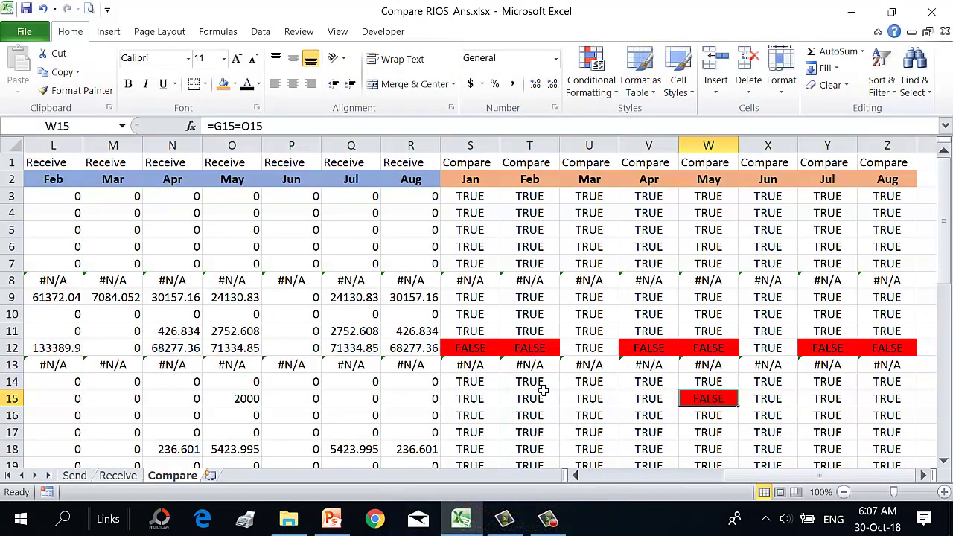
left_click(12, 399)
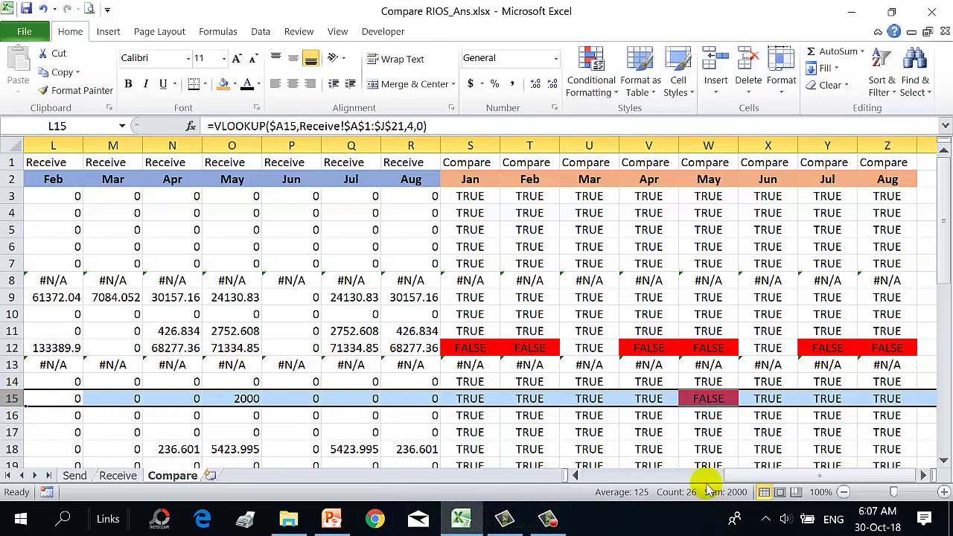
left_click_drag(759, 478, 554, 506)
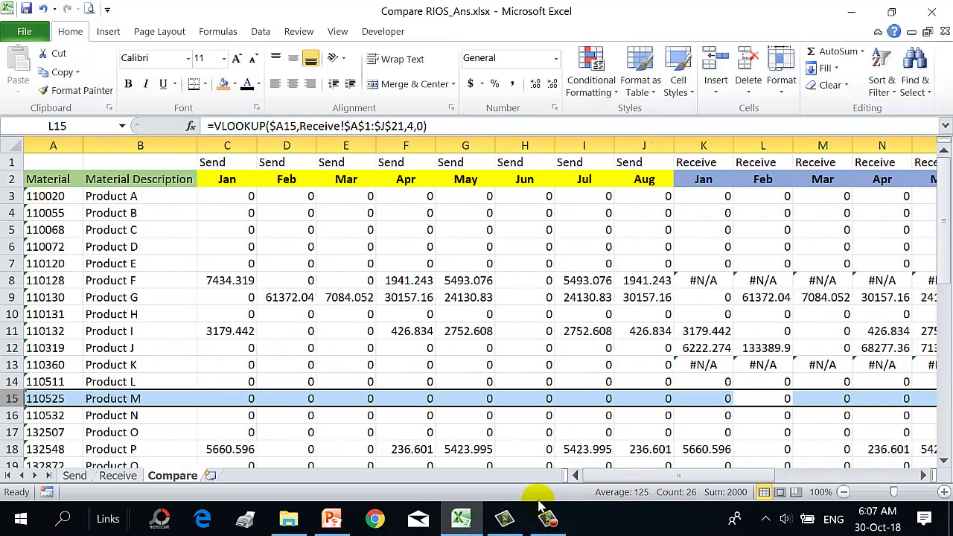
left_click_drag(222, 399, 633, 405)
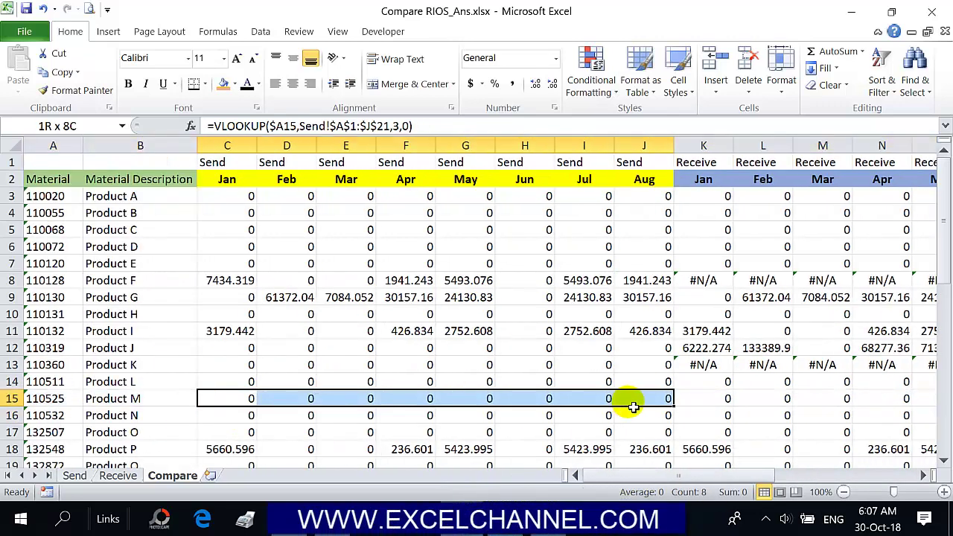
mouse_move(692, 397)
left_mouse_down()
mouse_move(855, 402)
mouse_move(662, 418)
mouse_move(703, 401)
left_mouse_up()
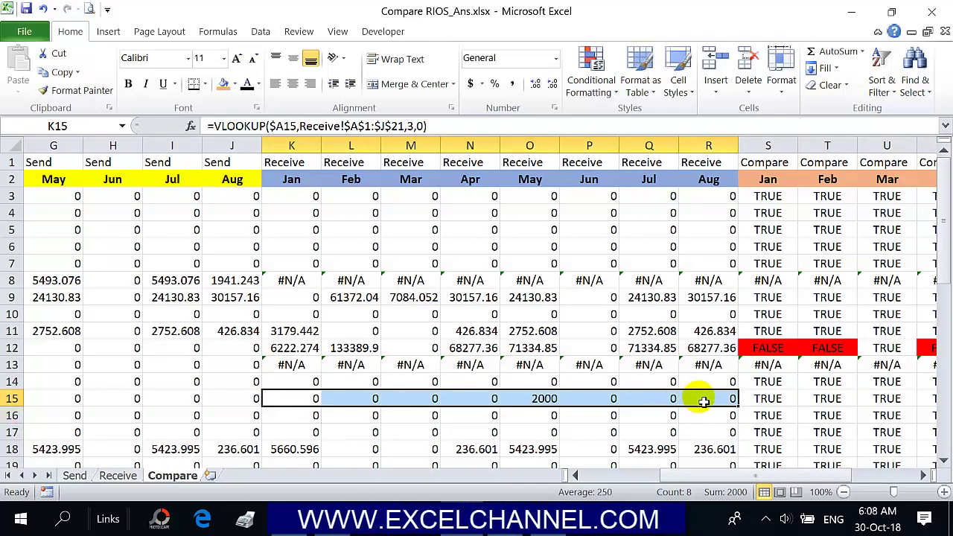
left_click_drag(733, 476, 872, 462)
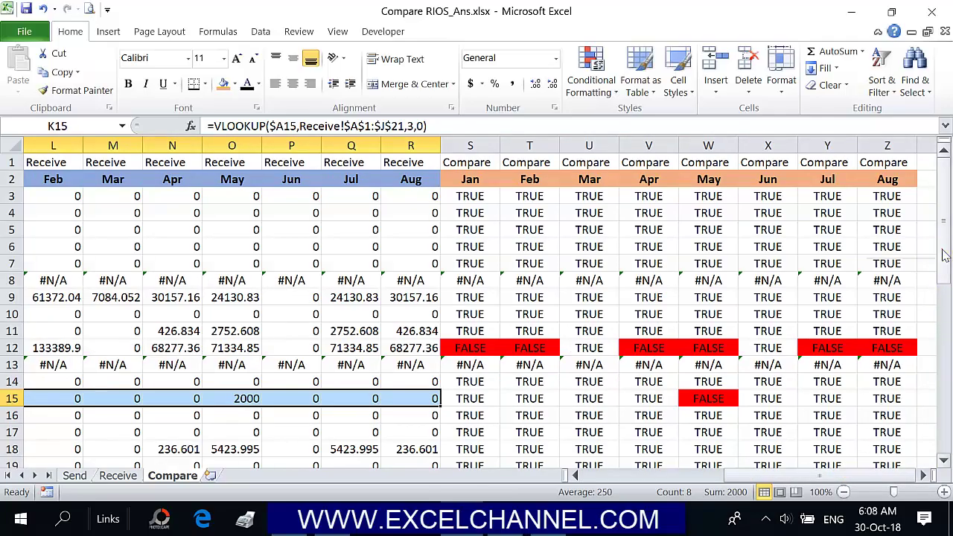
Review the January to August Compare results down to row 24, along with the Send and Receive values of the products
left_click_drag(943, 255, 948, 277)
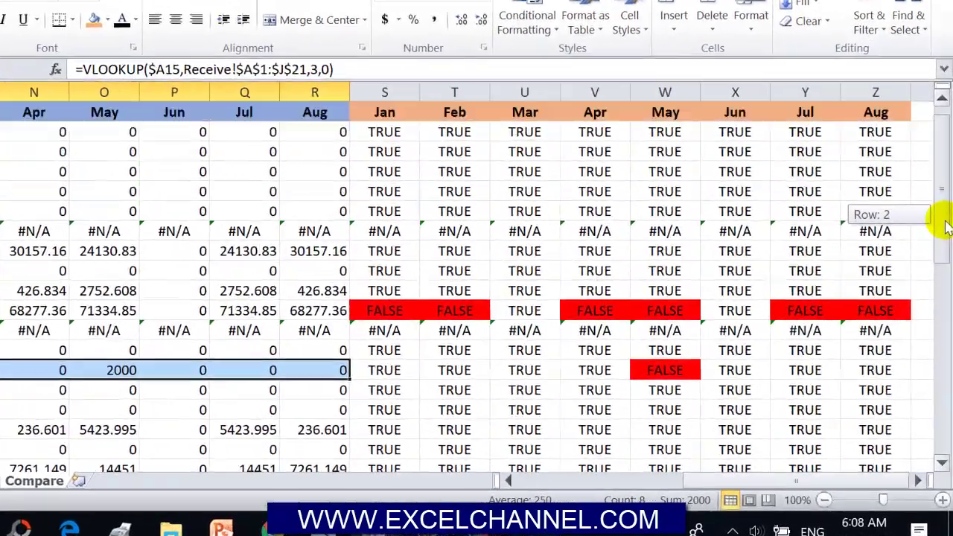
left_click_drag(945, 227, 941, 184)
left_click_drag(942, 151, 936, 146)
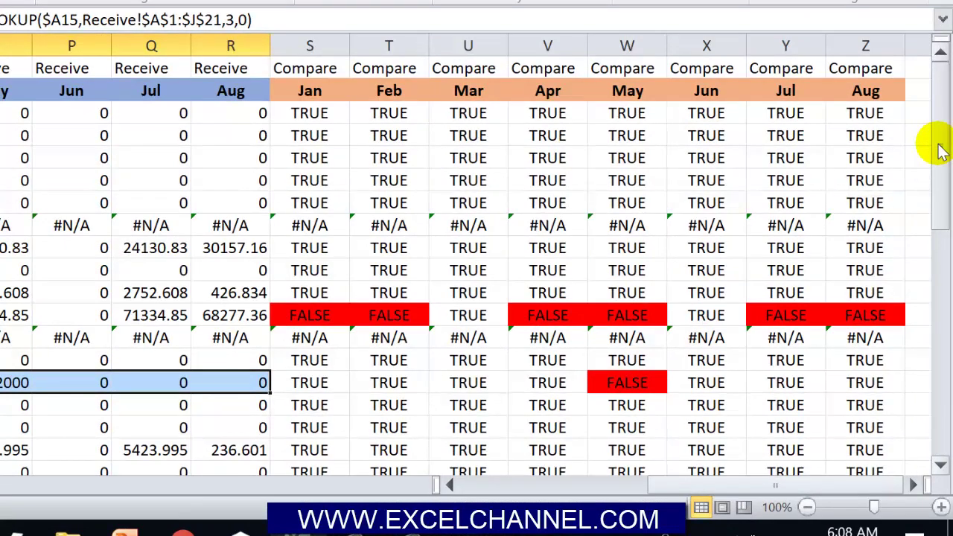
left_click_drag(841, 492, 878, 482)
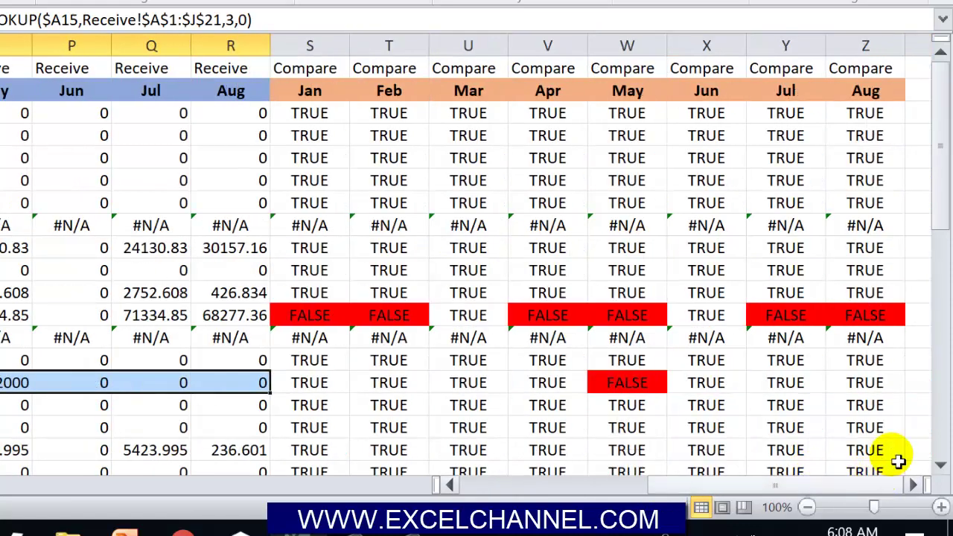
left_click_drag(941, 153, 918, 70)
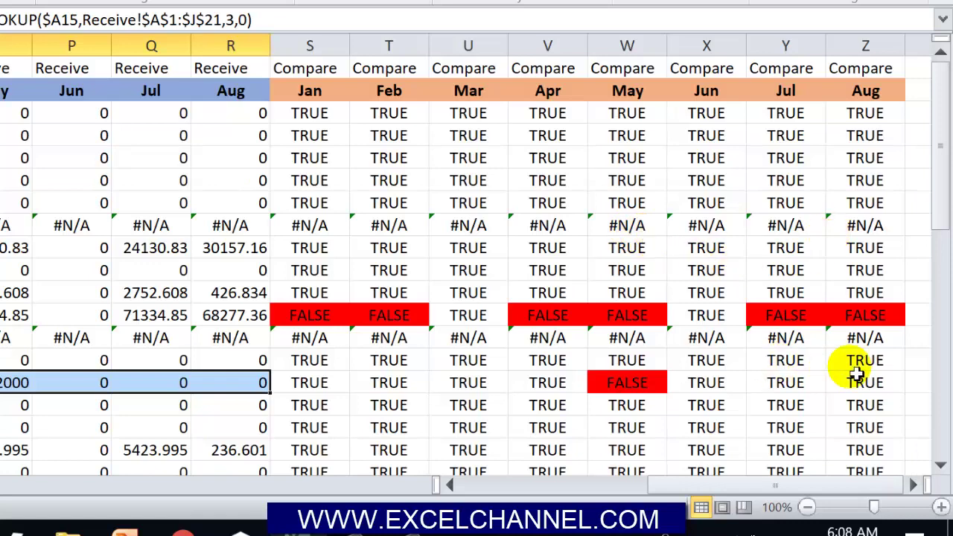
left_click_drag(938, 187, 935, 256)
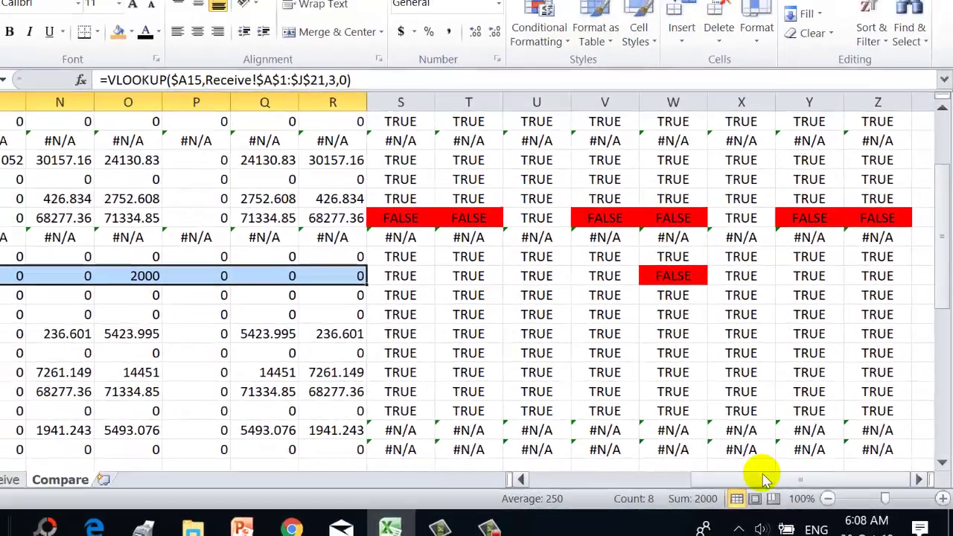
left_click_drag(739, 485, 621, 476)
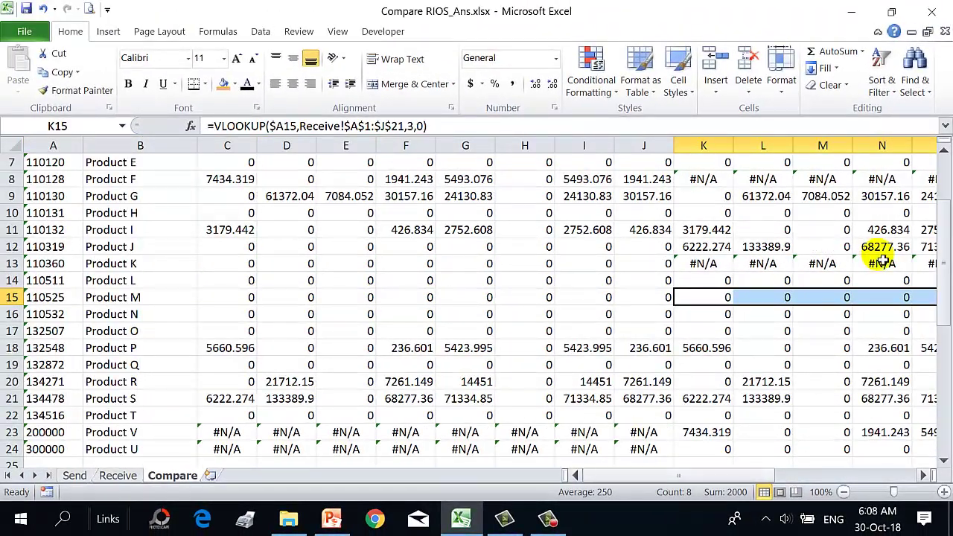
left_click_drag(947, 242, 939, 157)
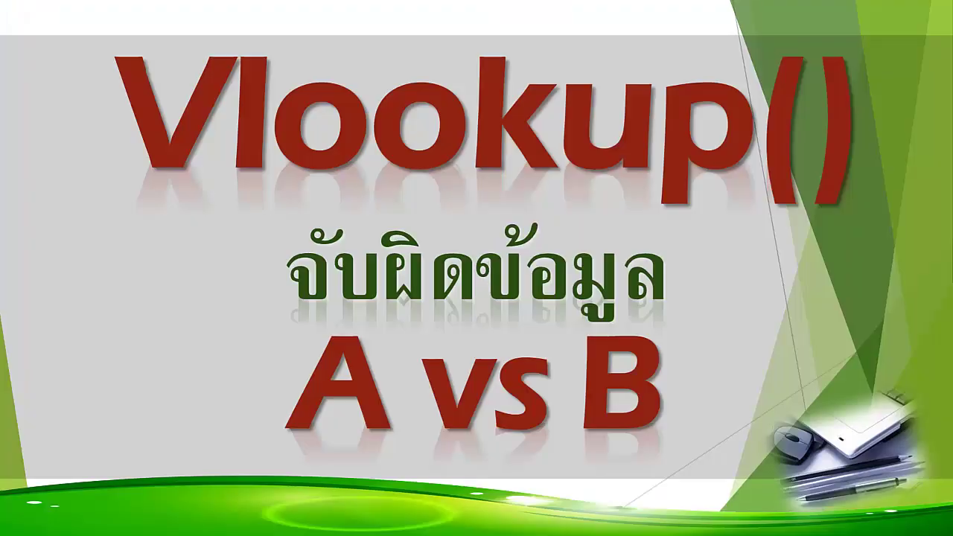